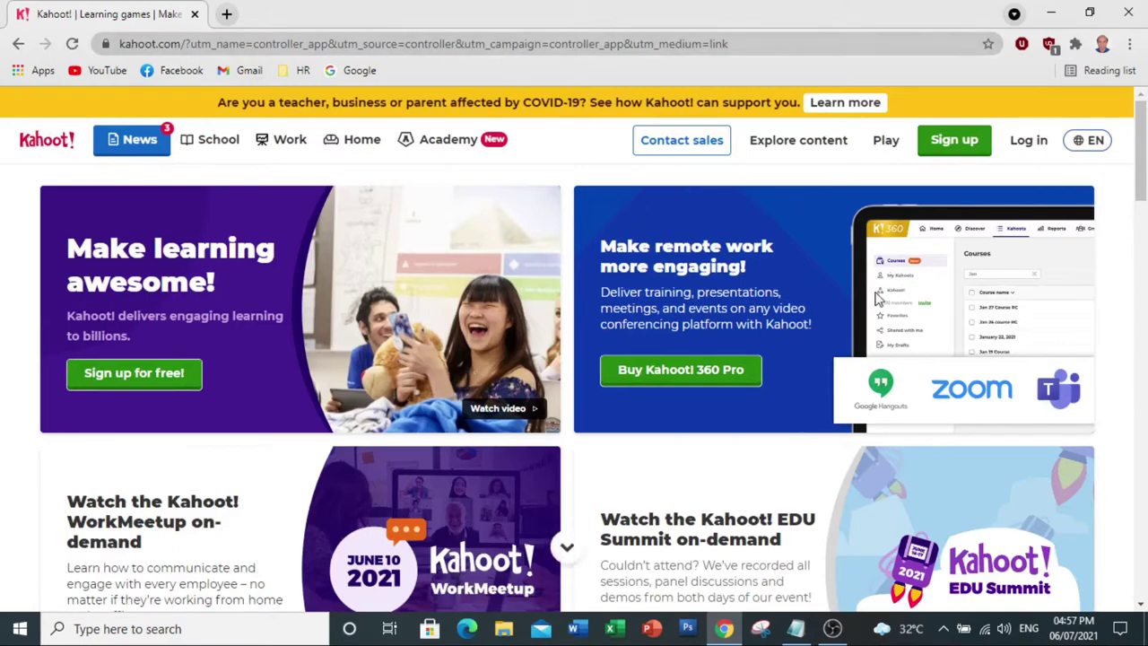
# Sign up for Kahoot! as a teacher in higher education, continuing with the first listed Google account
pyautogui.moveTo(355, 135)
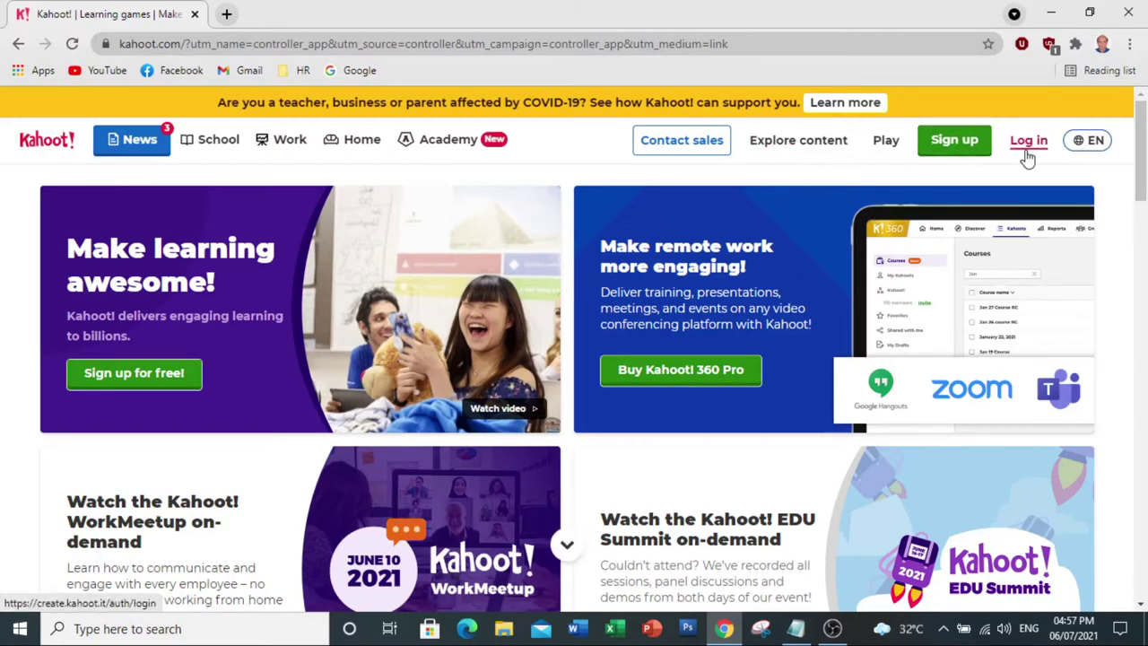
pyautogui.click(947, 147)
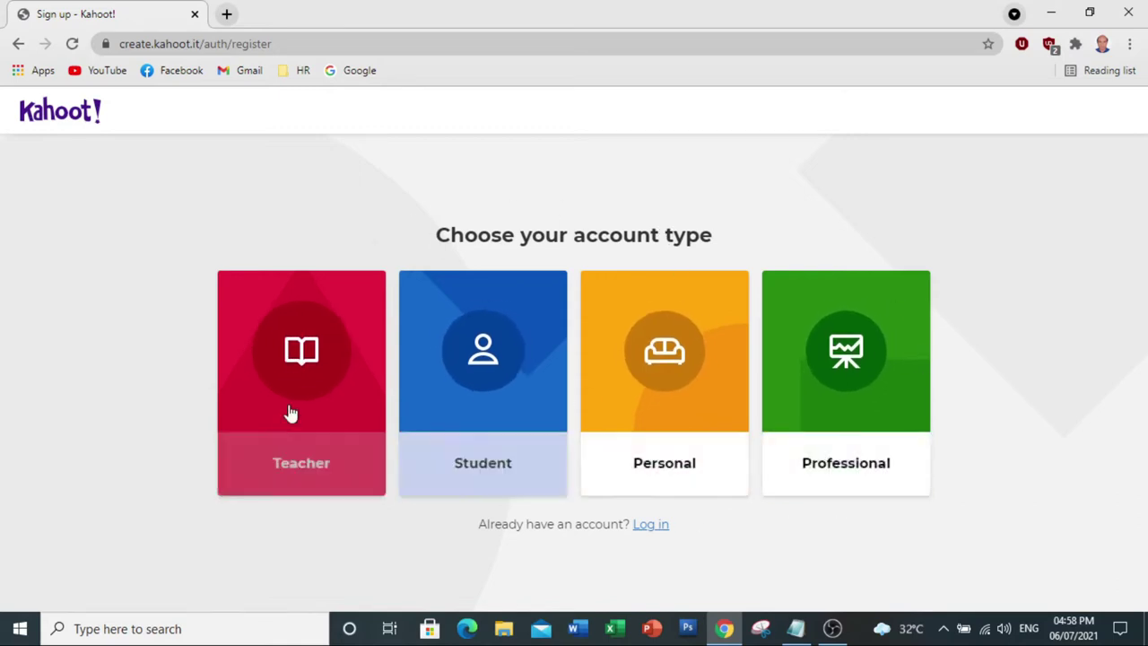
pyautogui.click(302, 359)
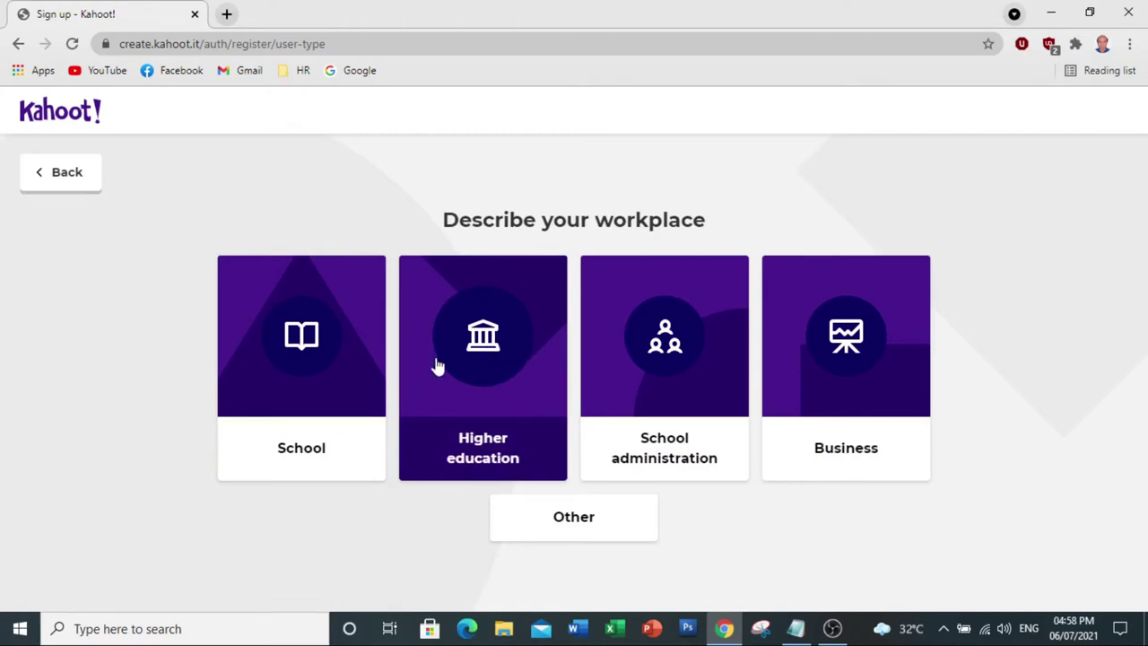
pyautogui.click(484, 345)
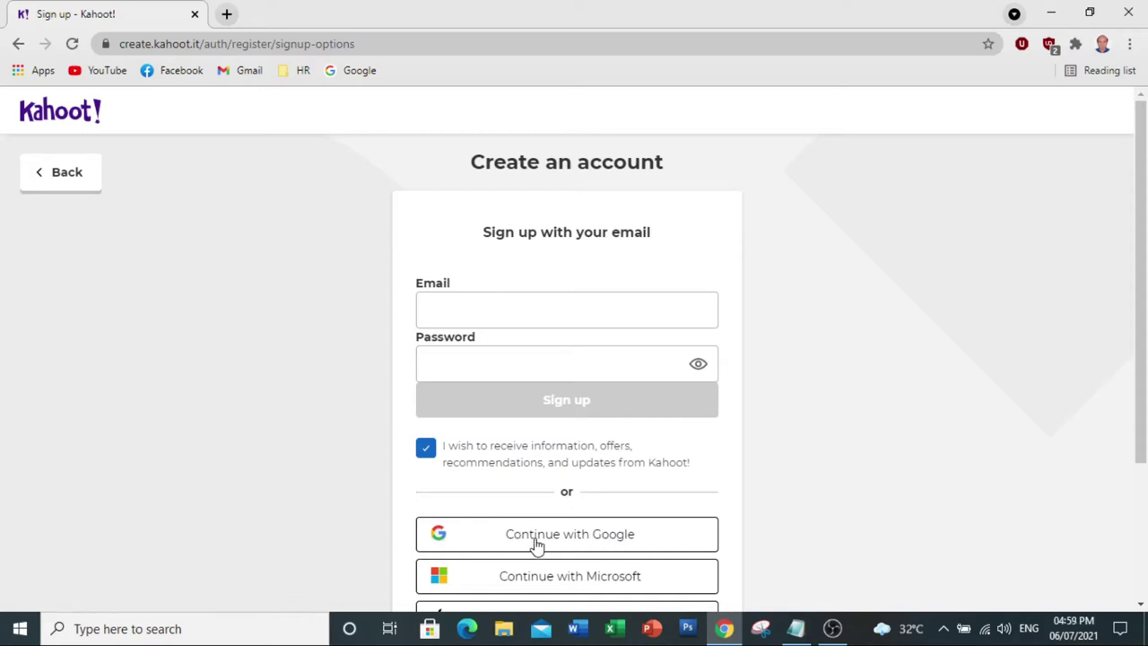
pyautogui.click(566, 539)
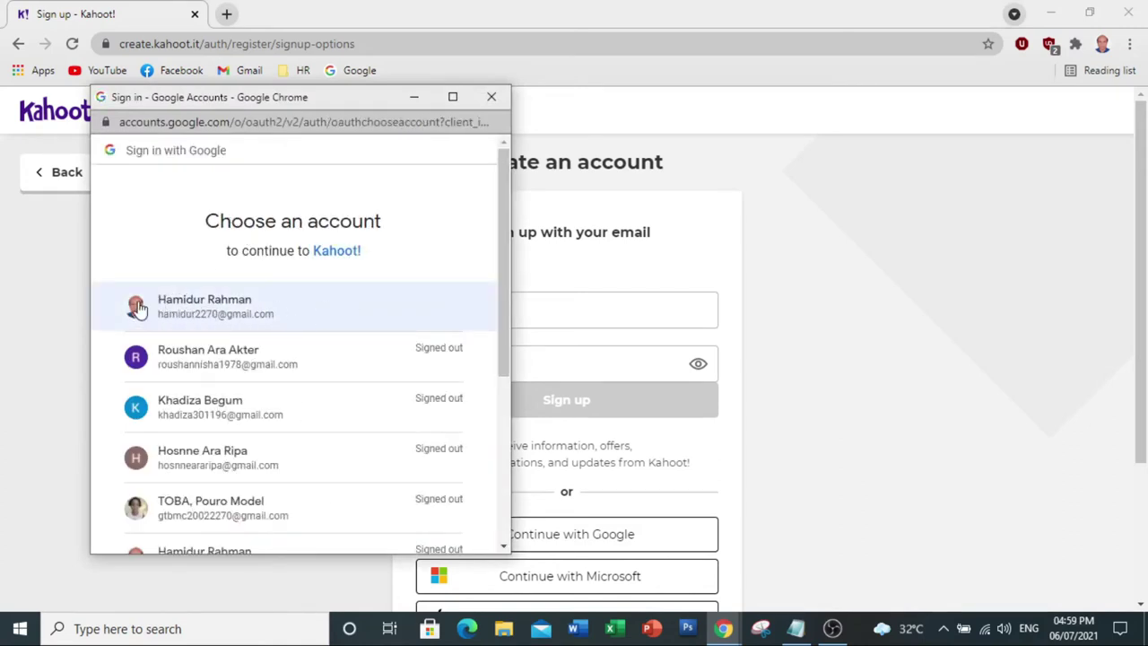
pyautogui.click(188, 313)
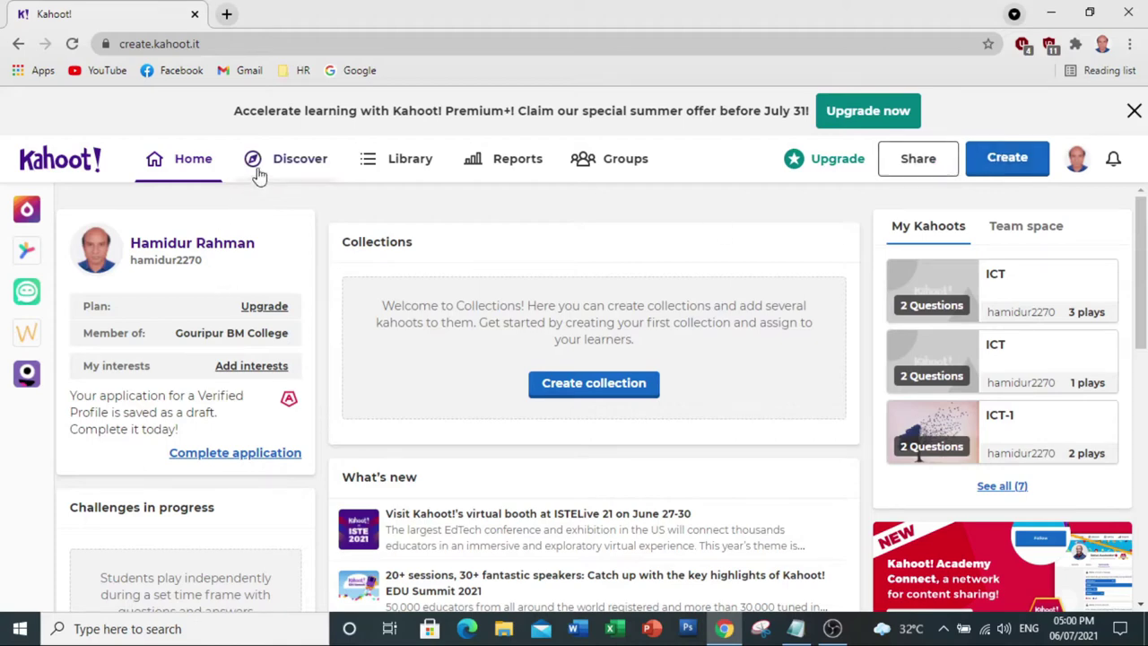
# Look through the Discover page's featured content, partner collections and top picks, and return to the home page
pyautogui.click(302, 167)
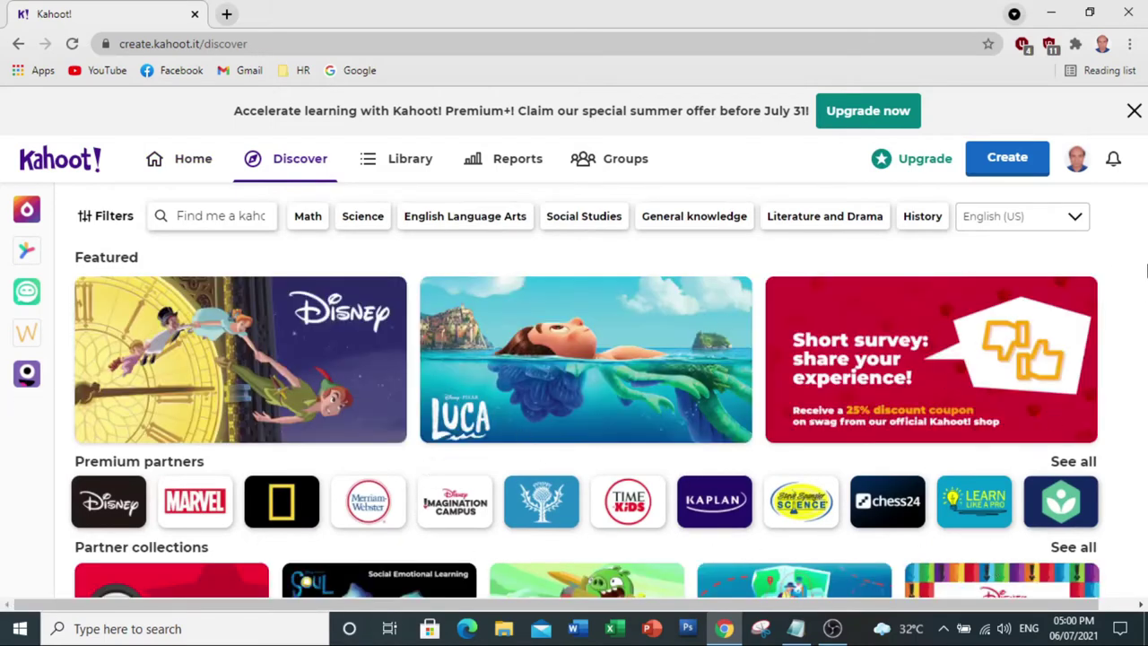
pyautogui.scroll(-4, 341, 530)
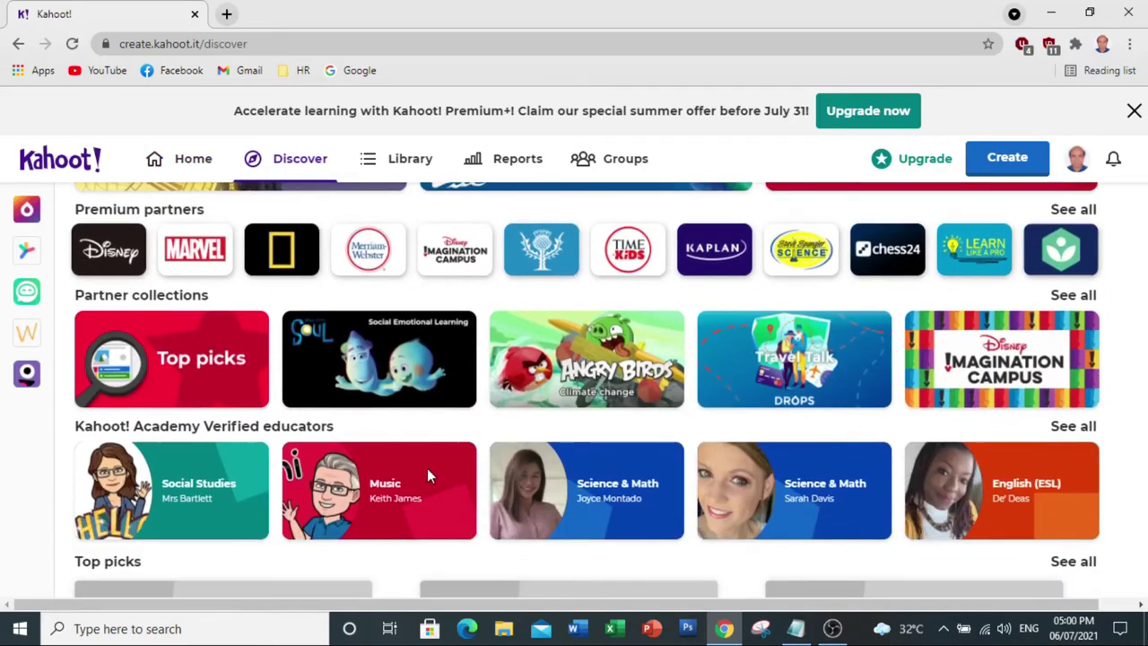
pyautogui.scroll(-5, 297, 374)
pyautogui.scroll(10, 295, 364)
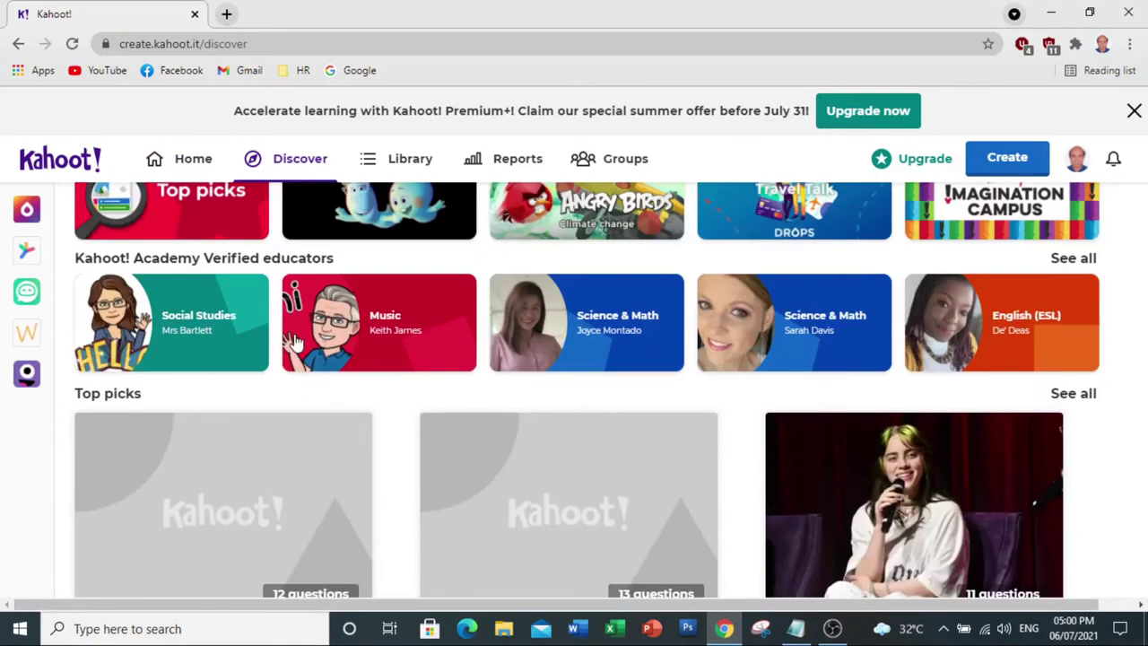
pyautogui.click(179, 166)
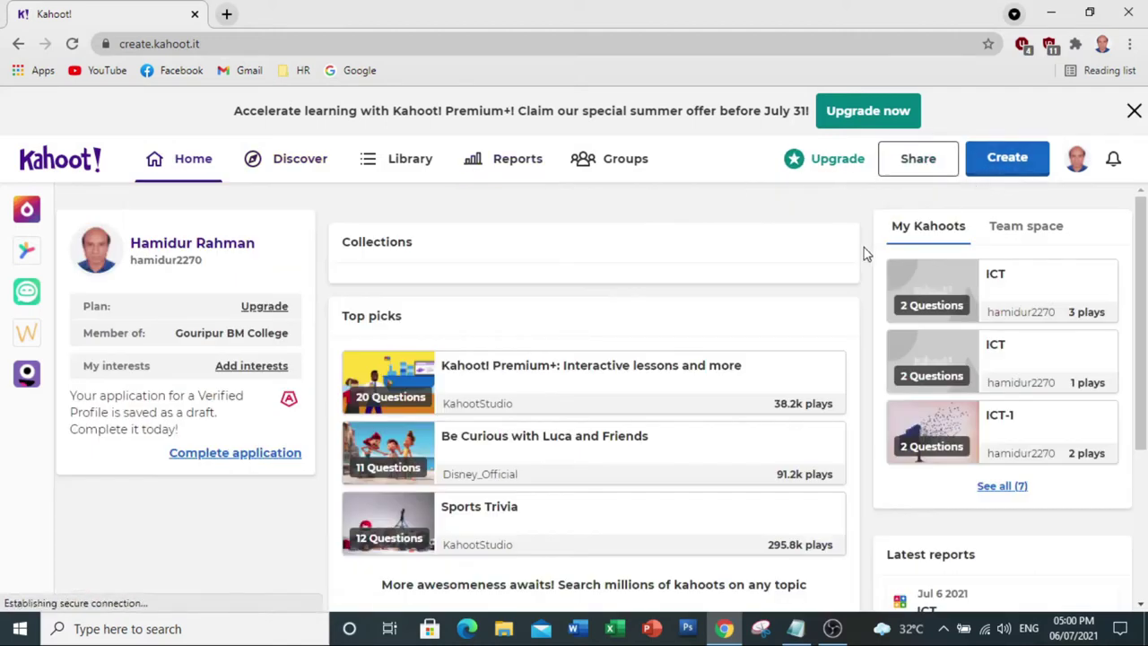
# Create a new blank kahoot without using a template
pyautogui.click(1003, 167)
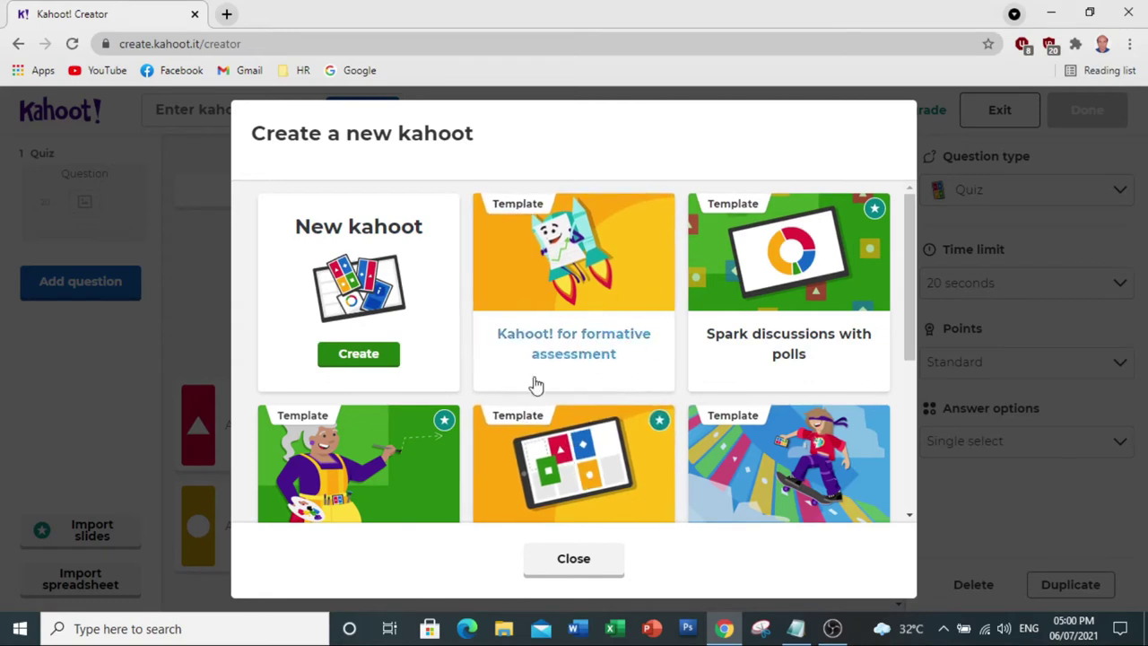
pyautogui.moveTo(908, 287)
pyautogui.mouseDown()
pyautogui.moveTo(908, 453)
pyautogui.moveTo(917, 274)
pyautogui.mouseUp()
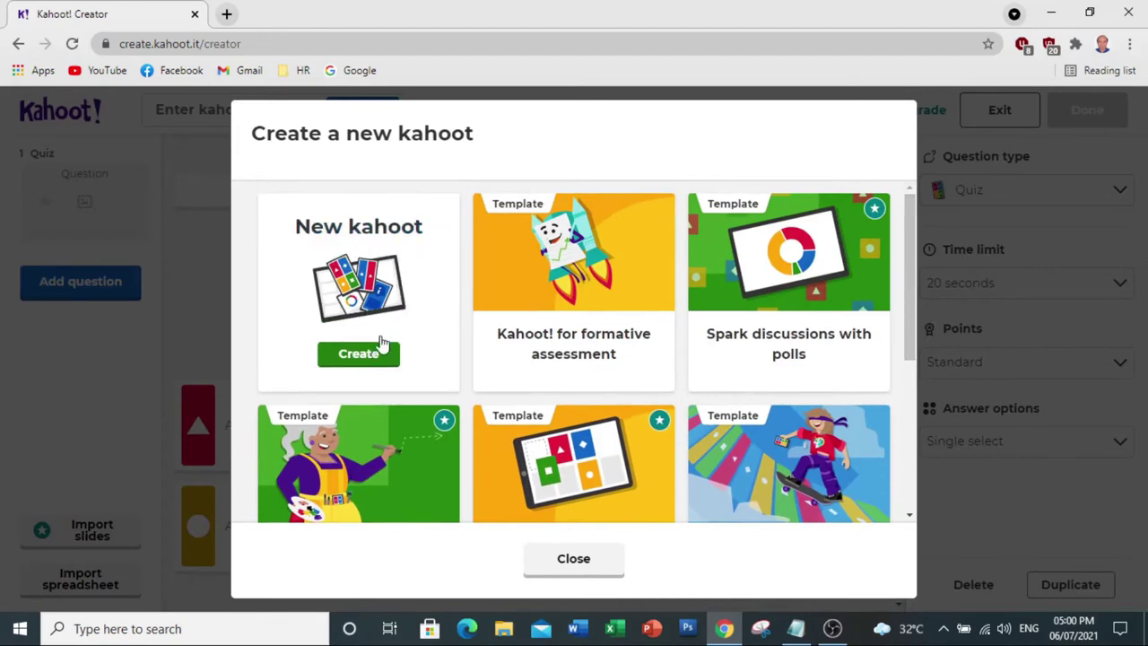
pyautogui.click(358, 357)
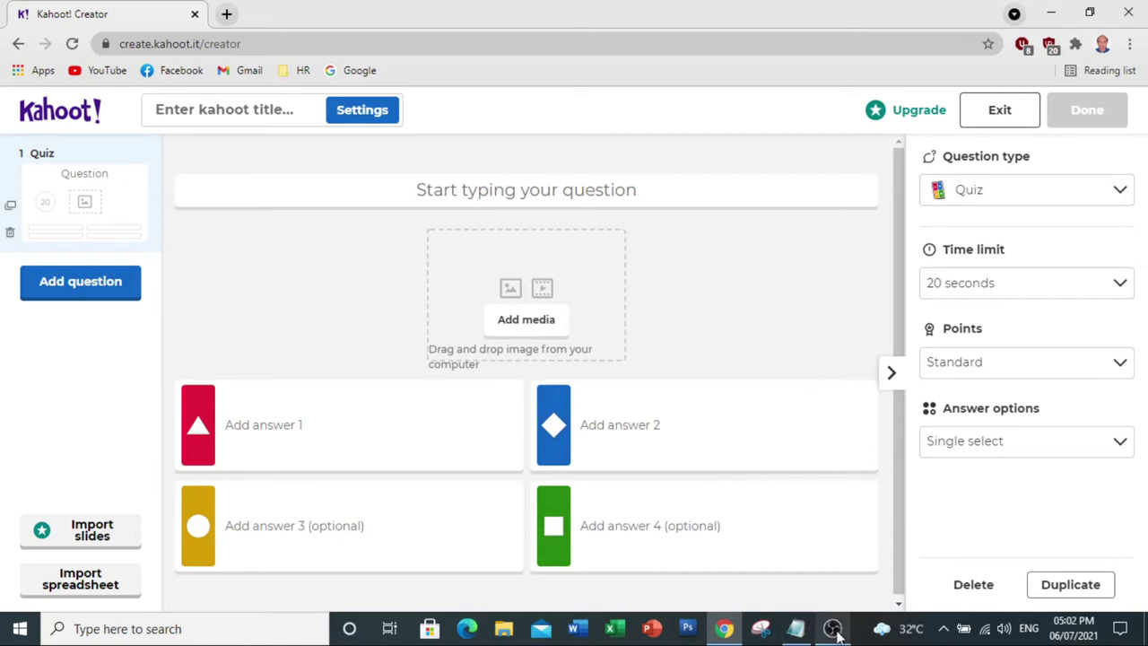
# Copy "Computer is" from KahootQuestions.txt in Notepad and paste it as the first quiz question in Kahoot!
pyautogui.click(797, 629)
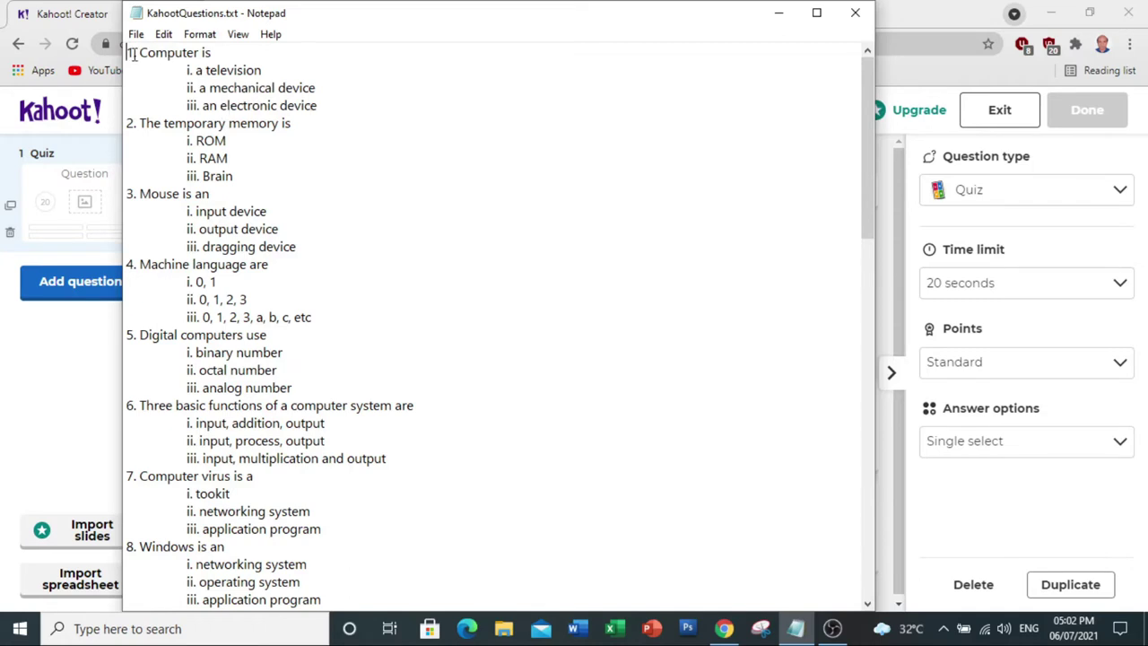
pyautogui.moveTo(141, 55); pyautogui.dragTo(218, 57)
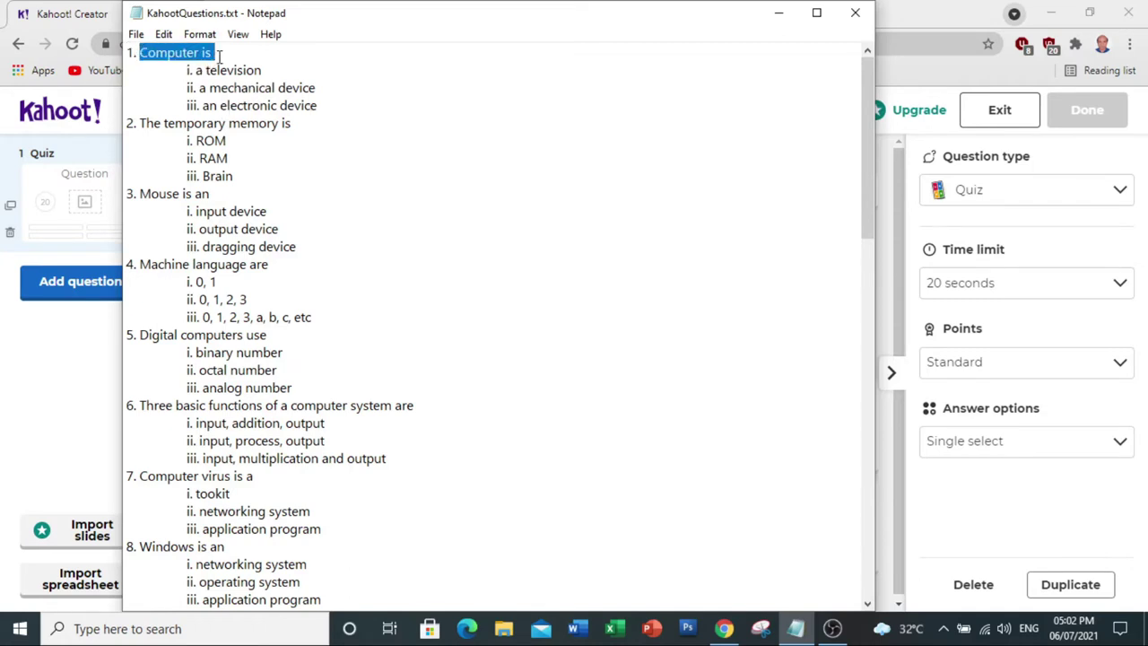
pyautogui.rightClick(184, 56)
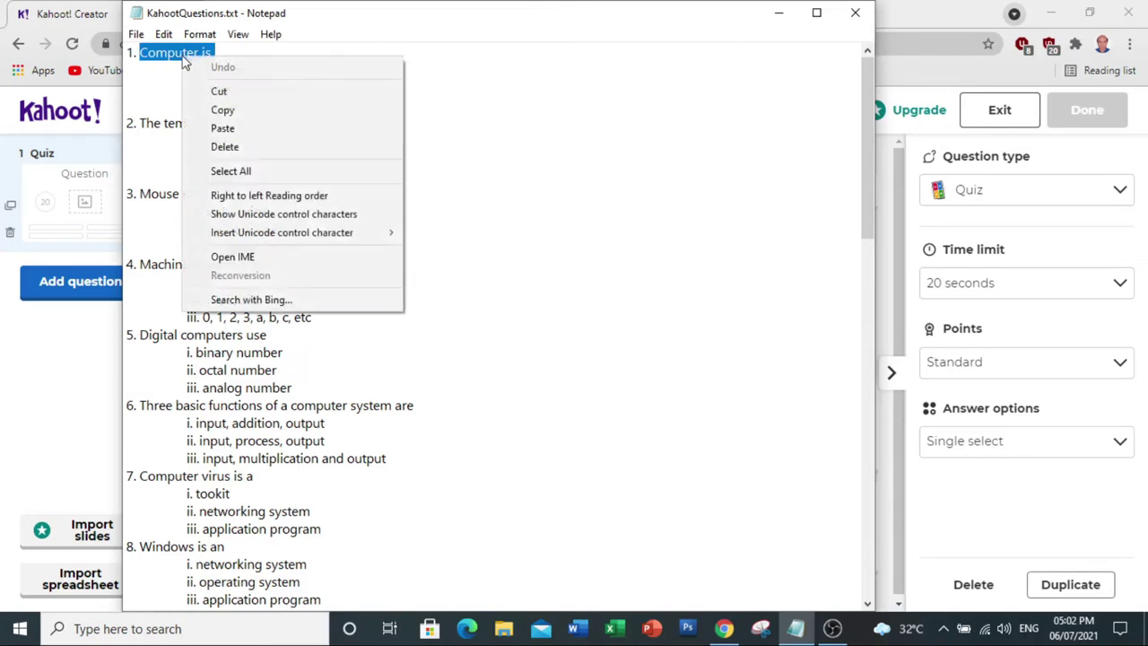
pyautogui.click(218, 108)
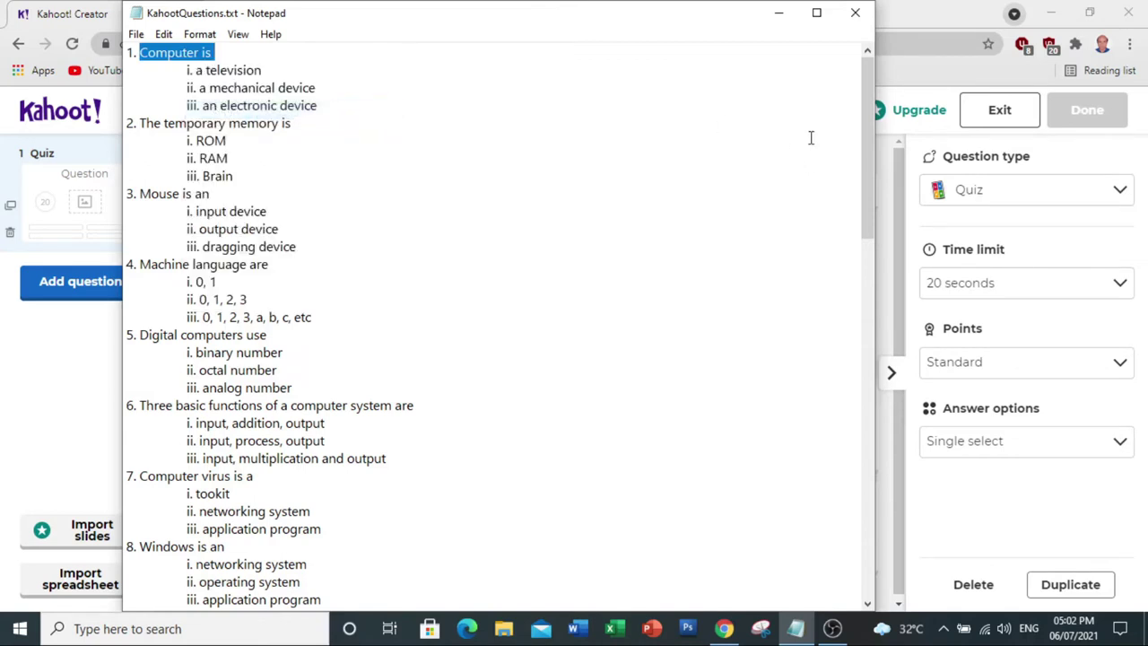
pyautogui.click(778, 12)
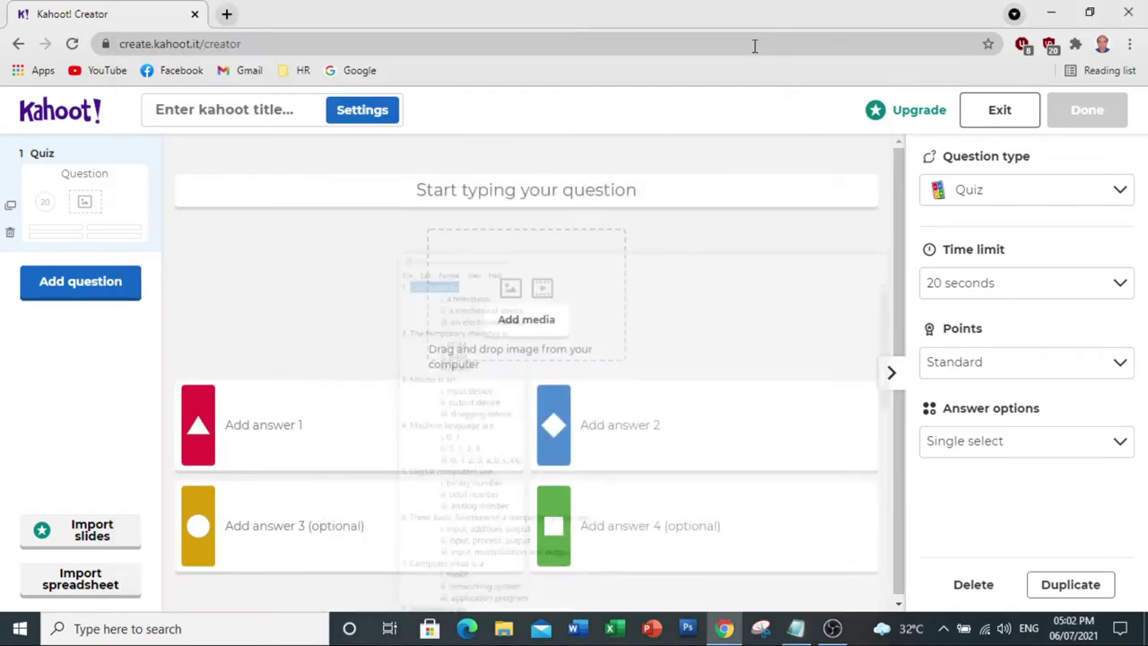
pyautogui.rightClick(498, 191)
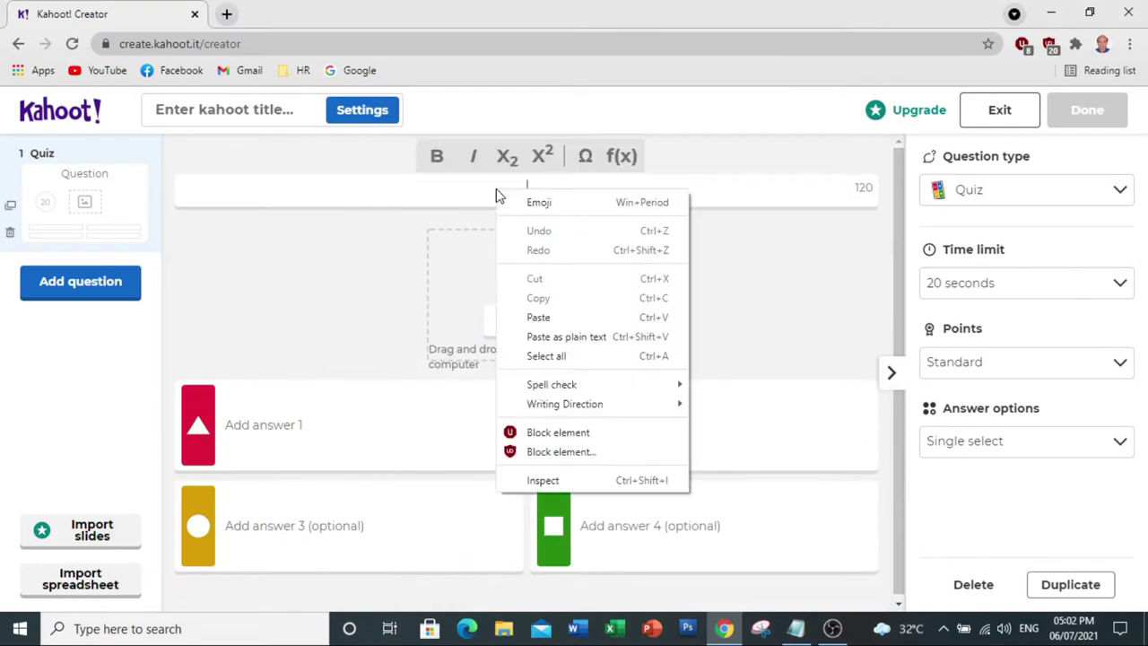
pyautogui.click(545, 318)
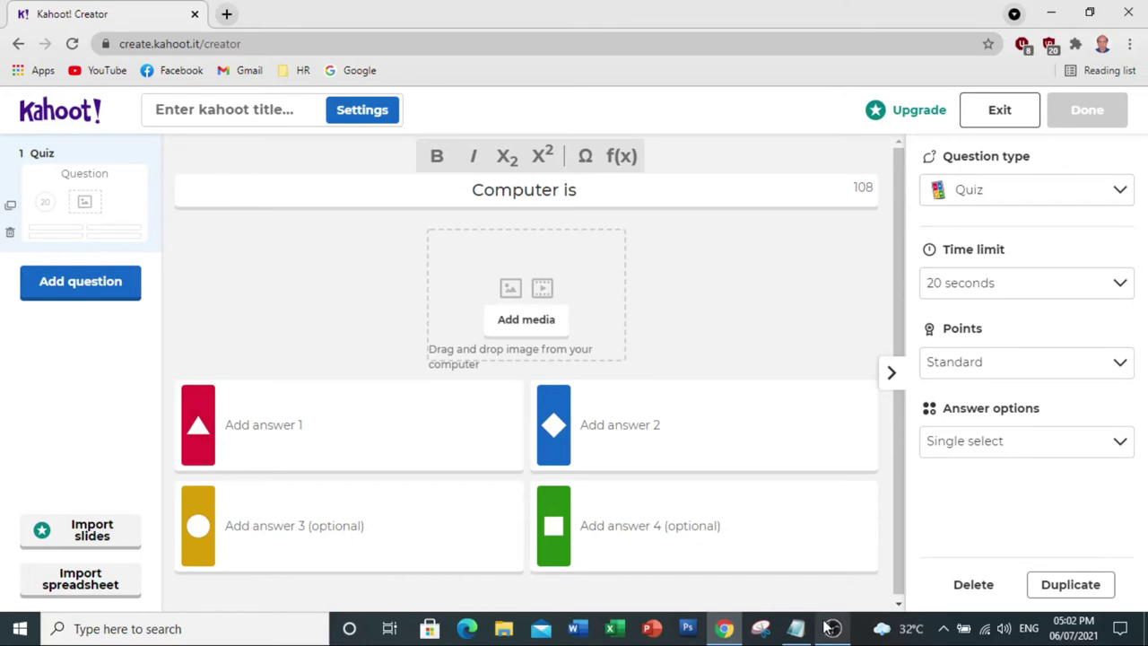
# Copy "a television" from the Notepad question list and paste it as answer 1 of the Kahoot! question
pyautogui.click(796, 629)
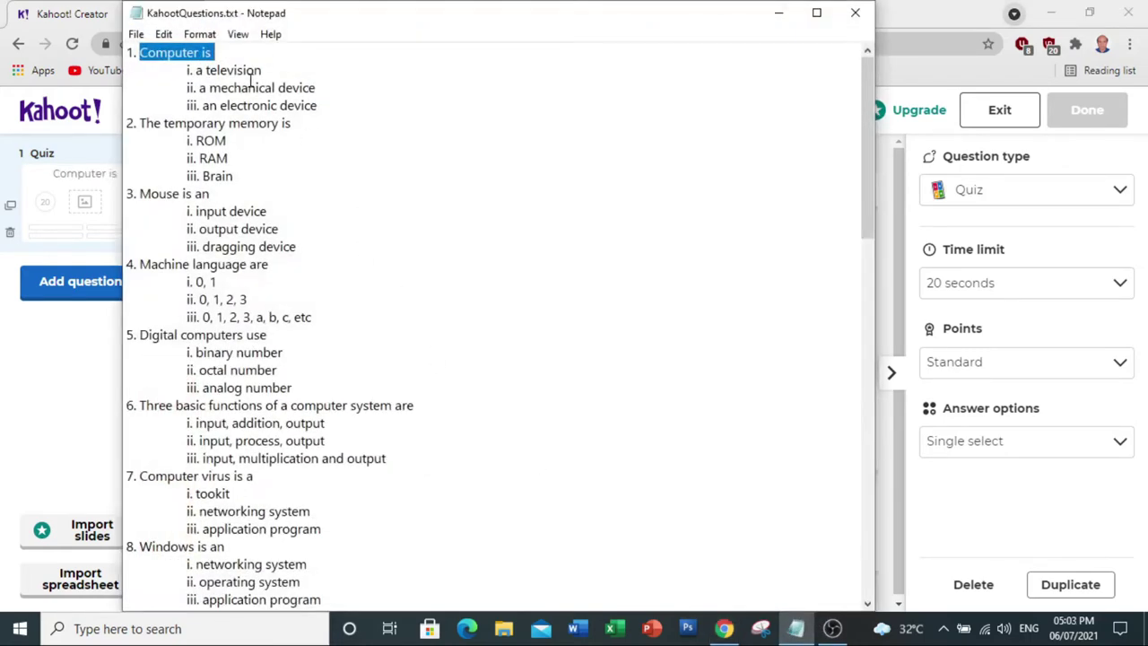
pyautogui.moveTo(196, 70); pyautogui.dragTo(265, 64)
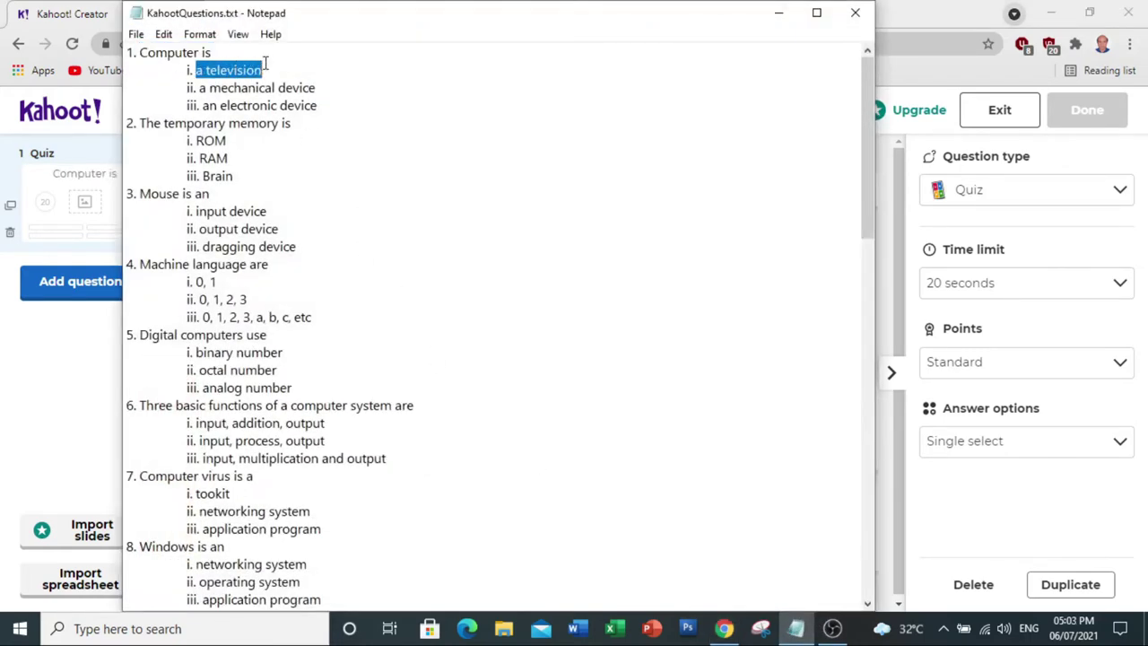
pyautogui.rightClick(247, 68)
pyautogui.click(280, 124)
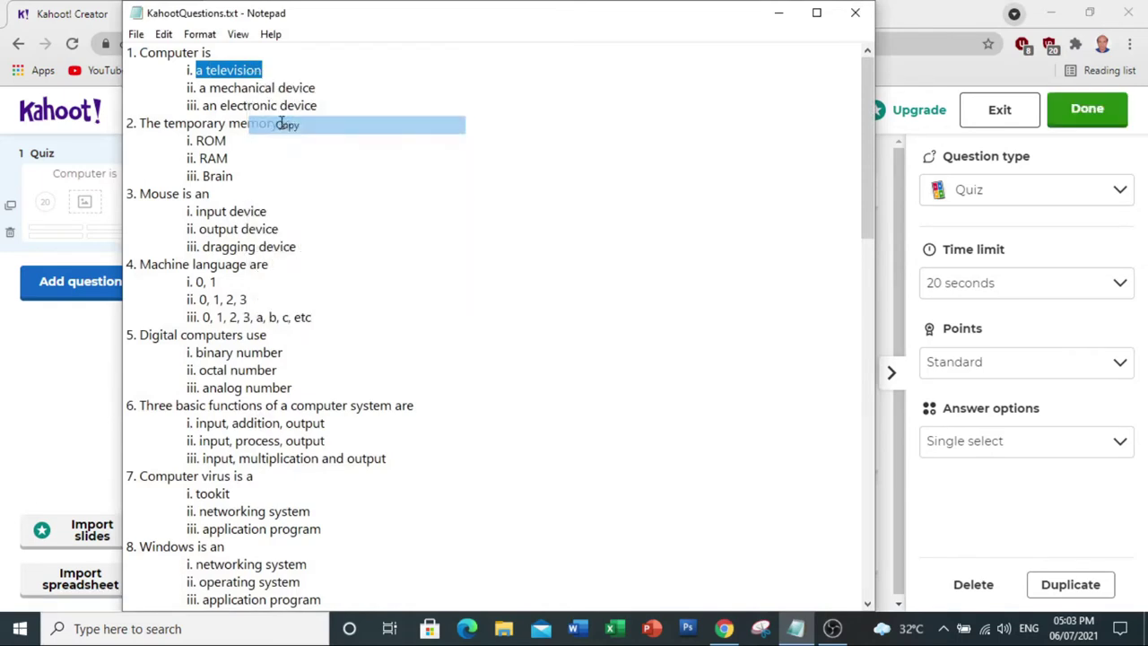
pyautogui.click(779, 22)
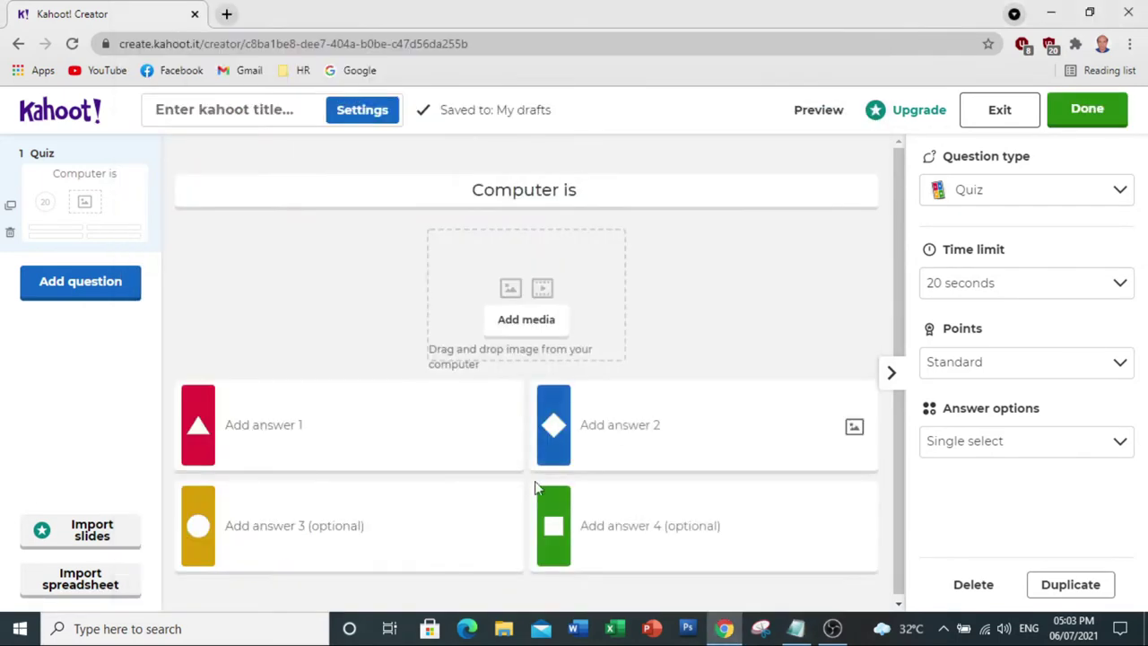
pyautogui.click(257, 424)
pyautogui.rightClick(257, 425)
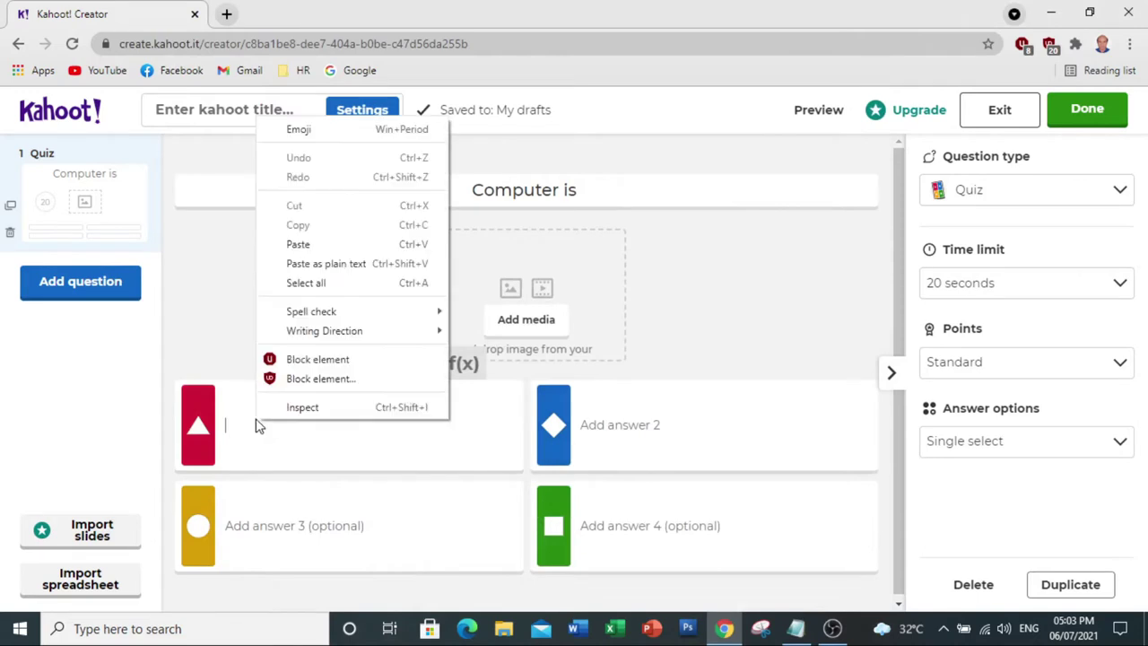
pyautogui.click(300, 244)
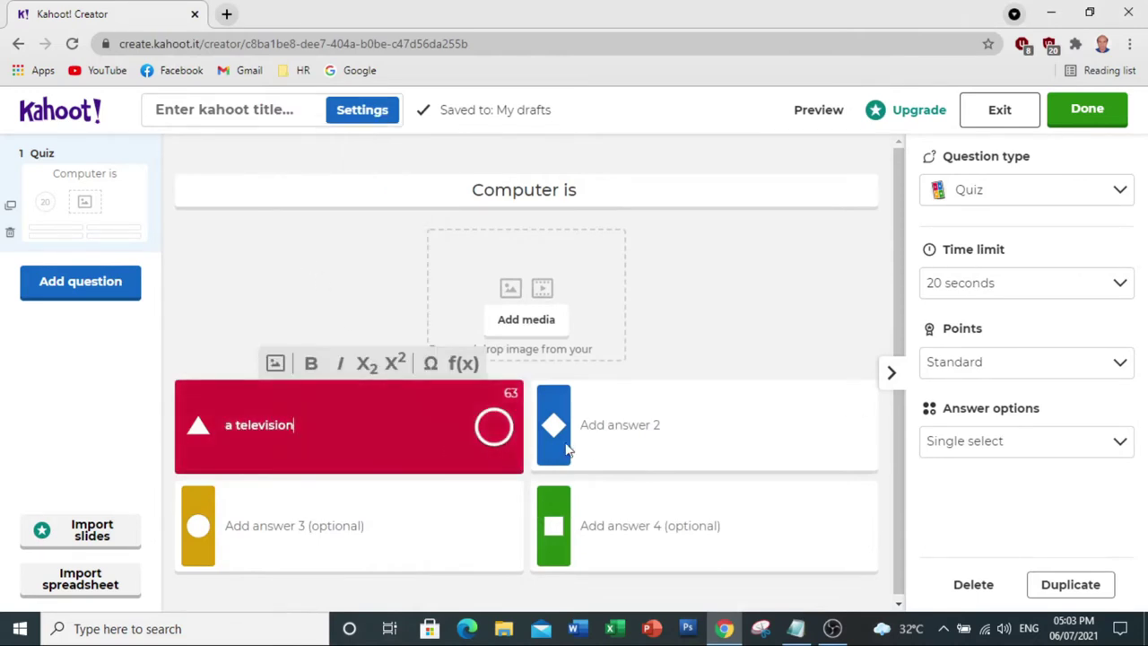
# Copy "a mechanical device" from the Notepad question list and paste it as answer 2 of the Kahoot! question
pyautogui.click(796, 628)
pyautogui.moveTo(200, 89); pyautogui.dragTo(317, 92)
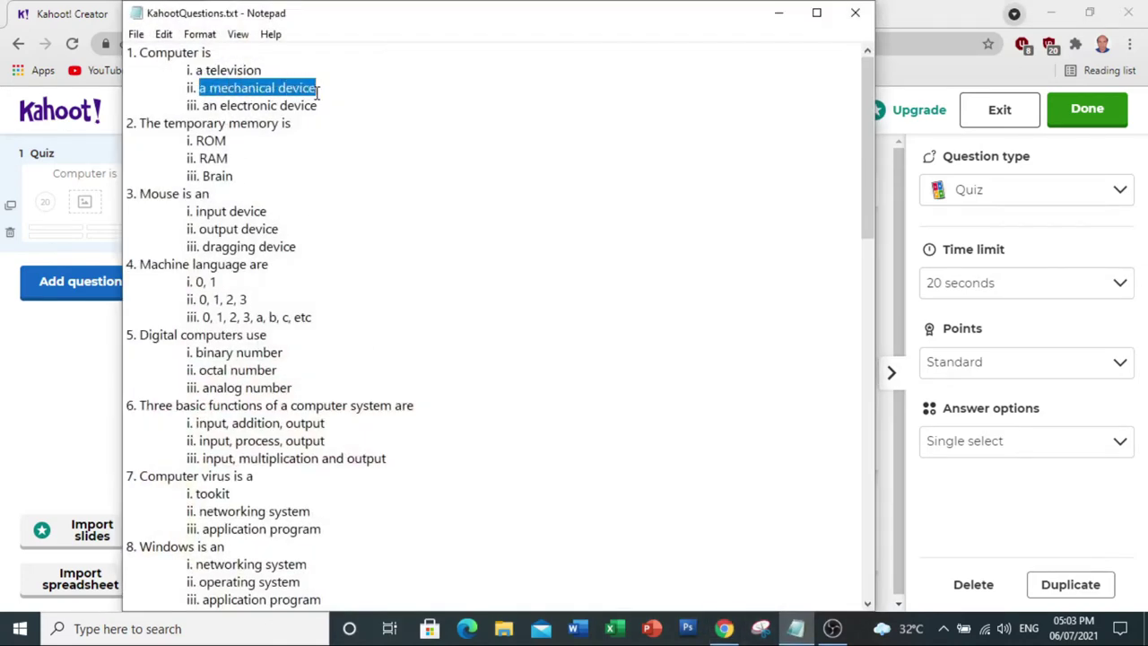
pyautogui.rightClick(307, 82)
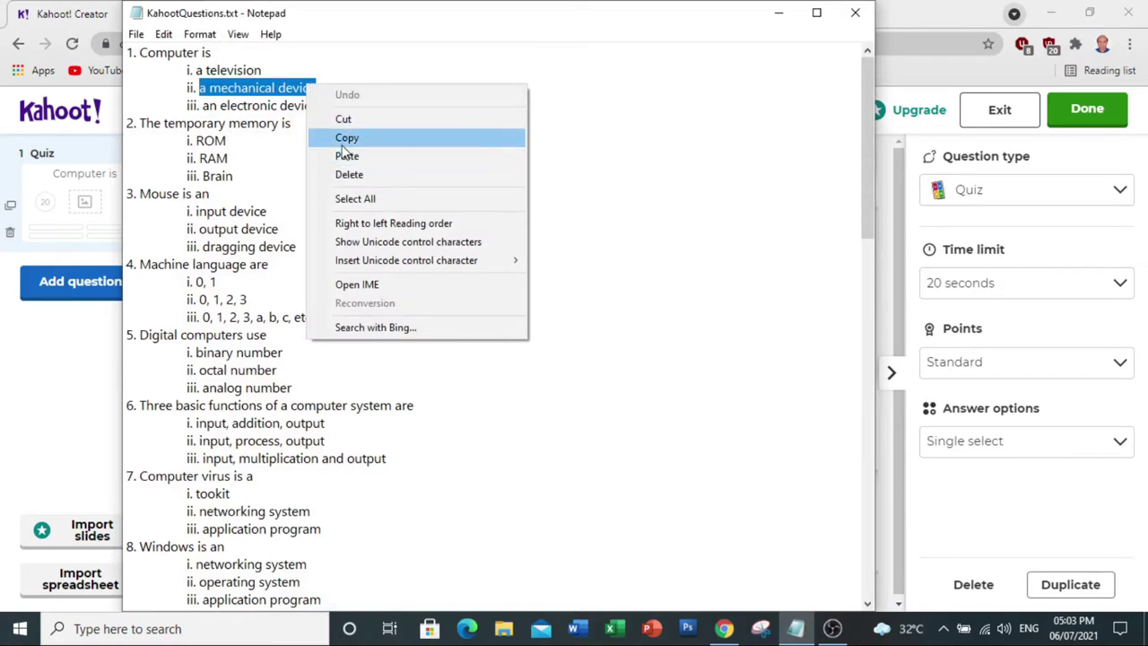
pyautogui.click(343, 140)
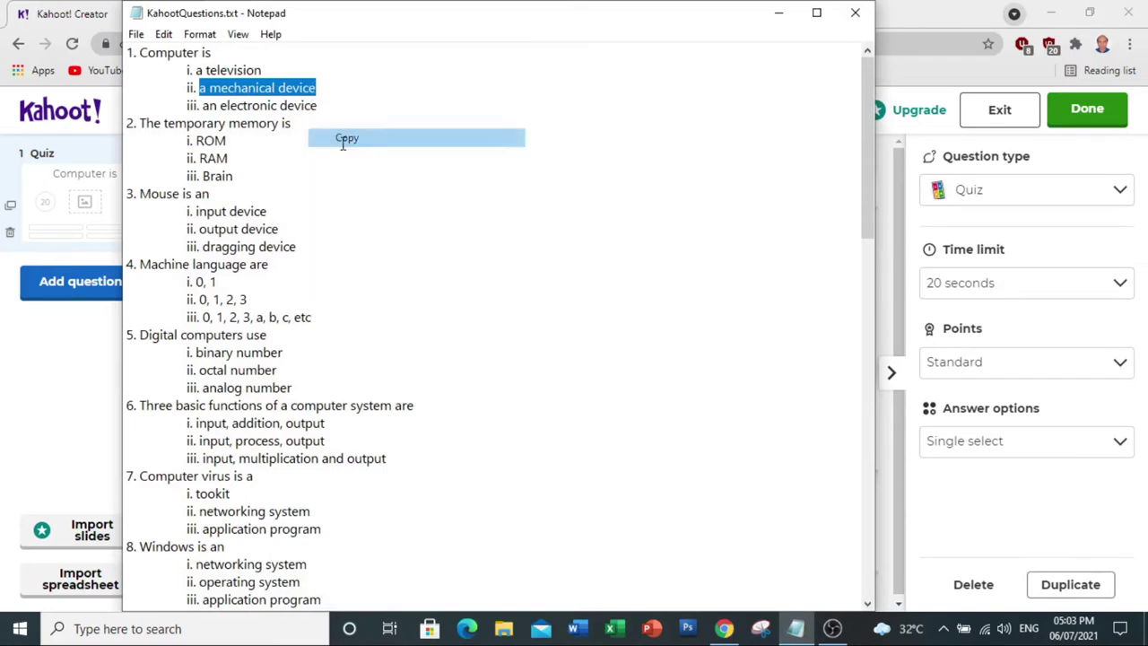
pyautogui.click(723, 632)
pyautogui.rightClick(604, 417)
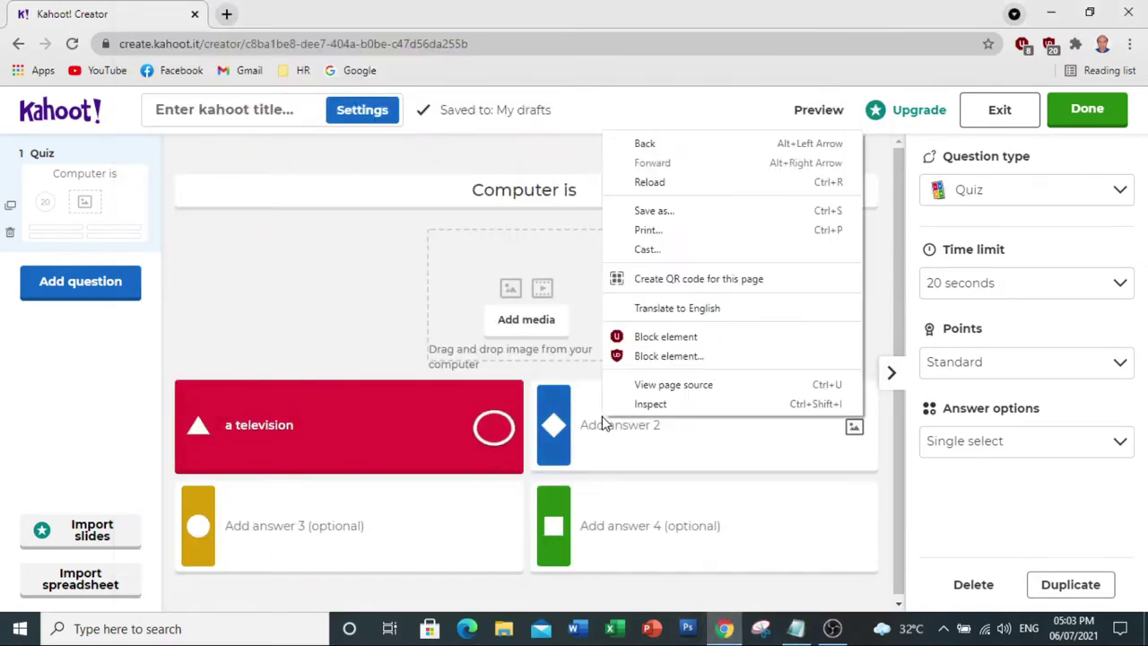
pyautogui.click(647, 231)
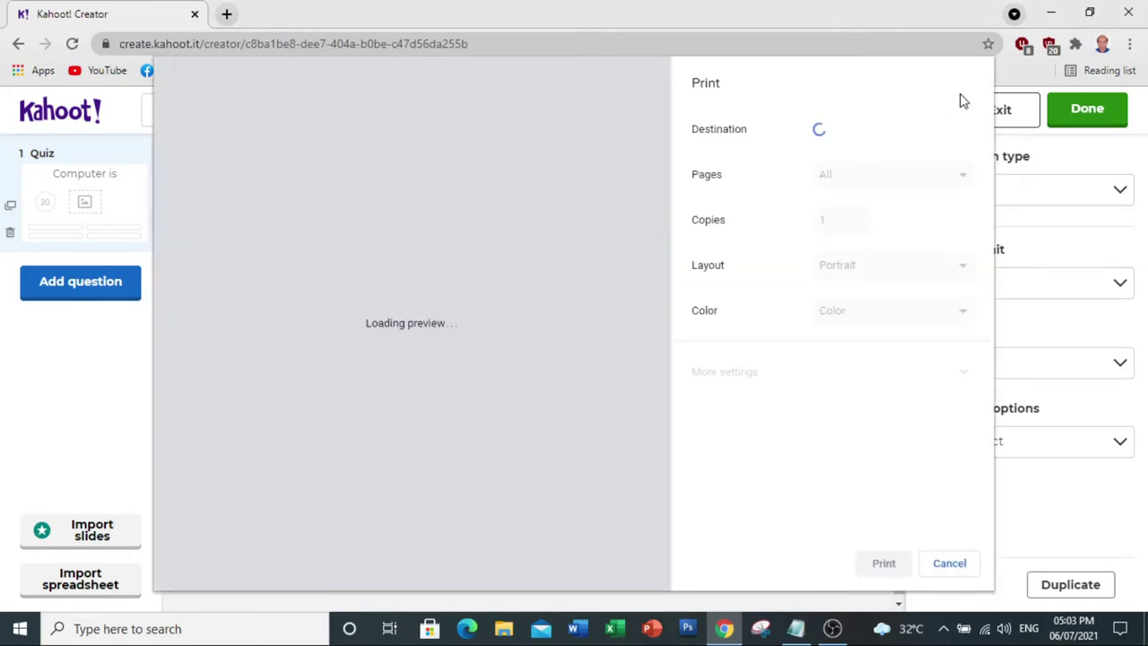
pyautogui.click(949, 564)
pyautogui.rightClick(613, 431)
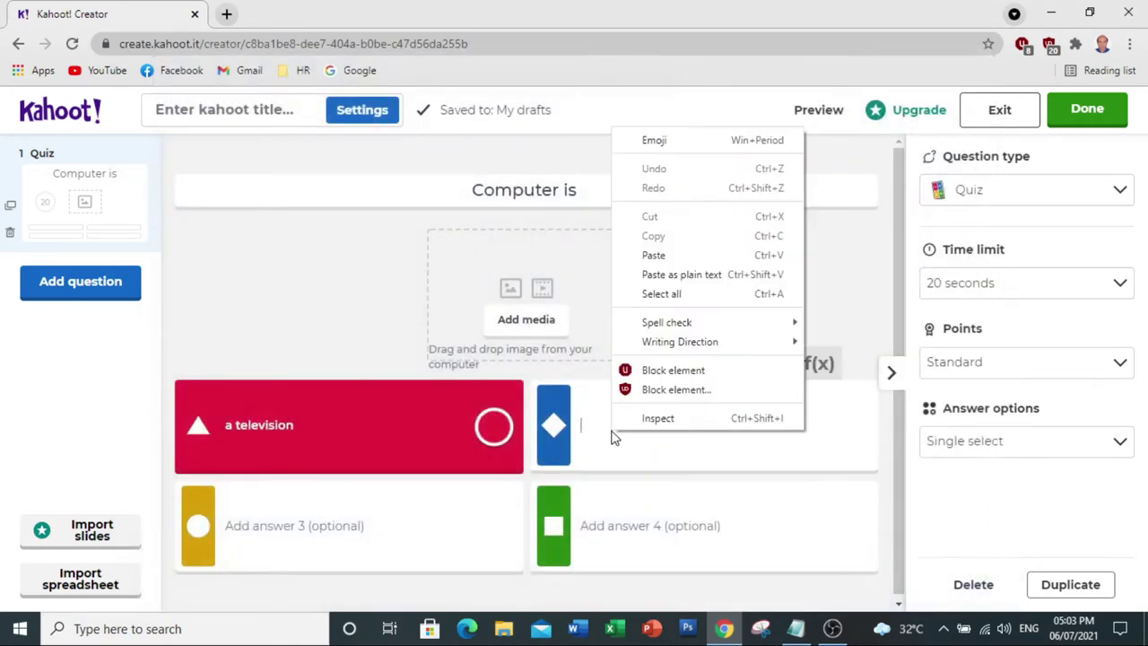
pyautogui.click(656, 256)
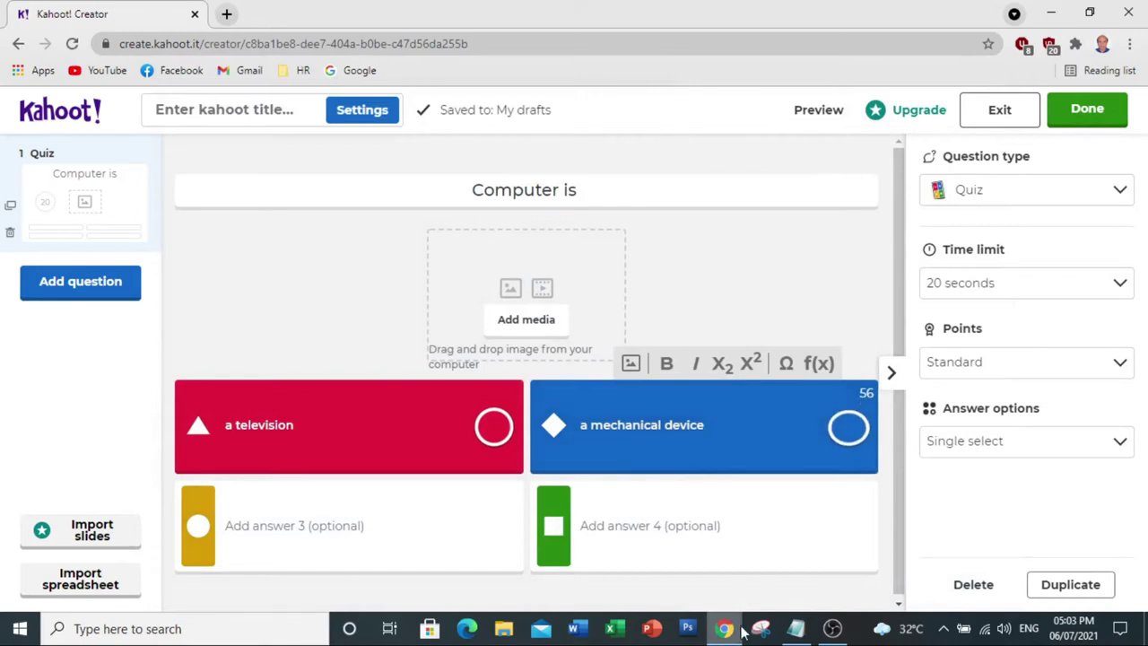
# Copy "an electronic device" from the Notepad question list and paste it as answer 3 of the Kahoot! question
pyautogui.click(795, 629)
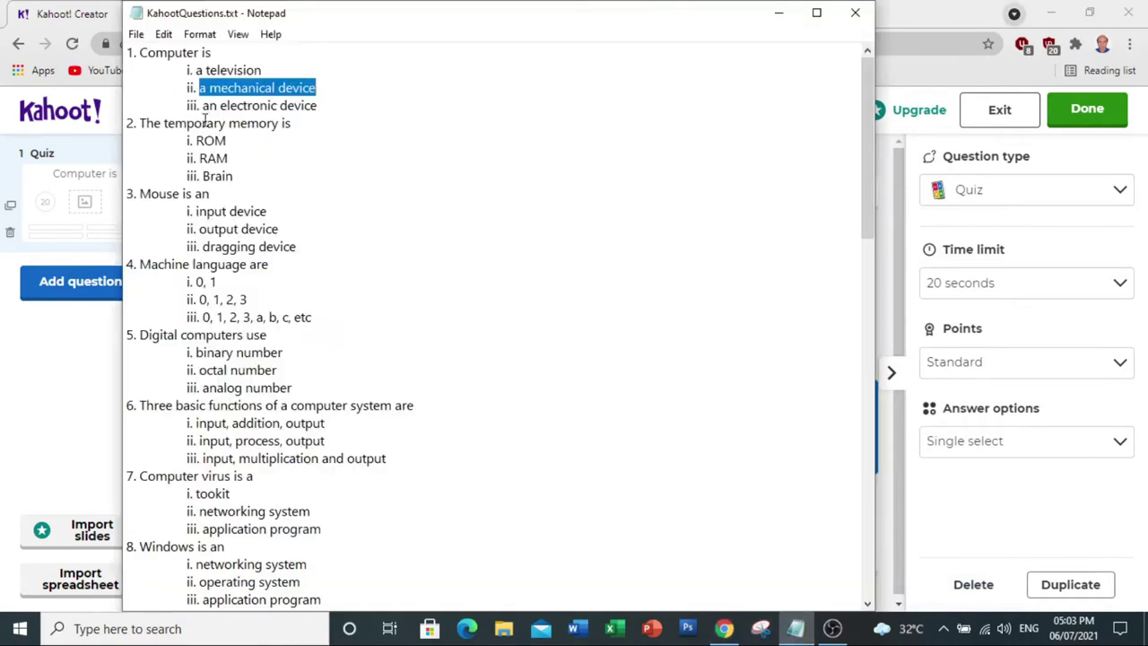
pyautogui.moveTo(204, 105); pyautogui.dragTo(322, 108)
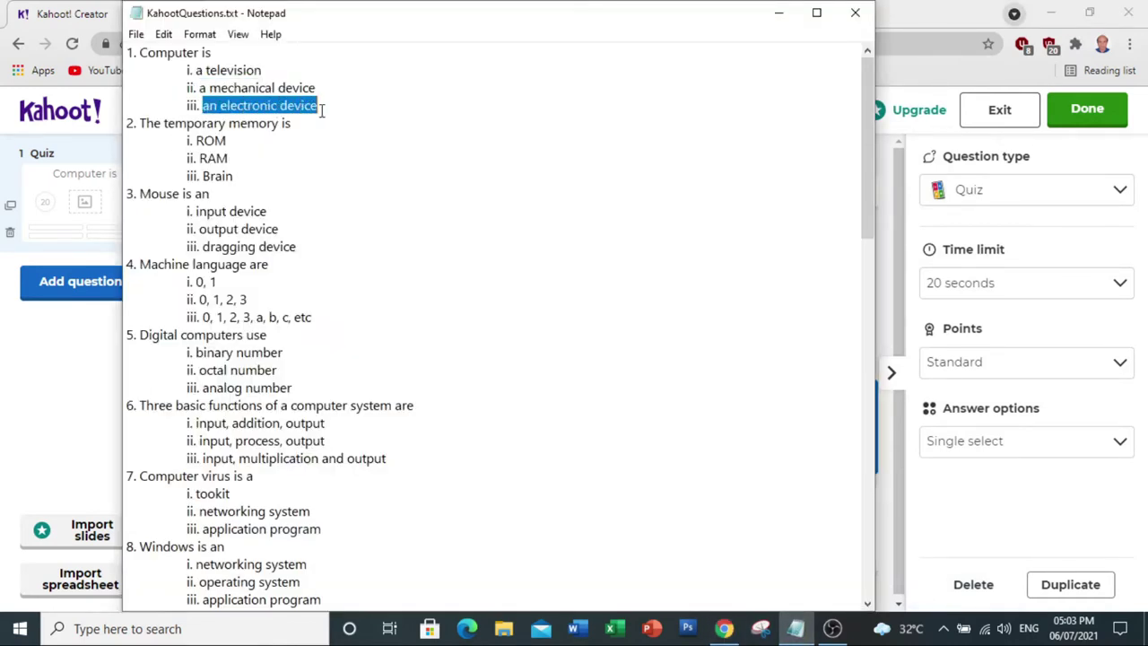
pyautogui.rightClick(291, 105)
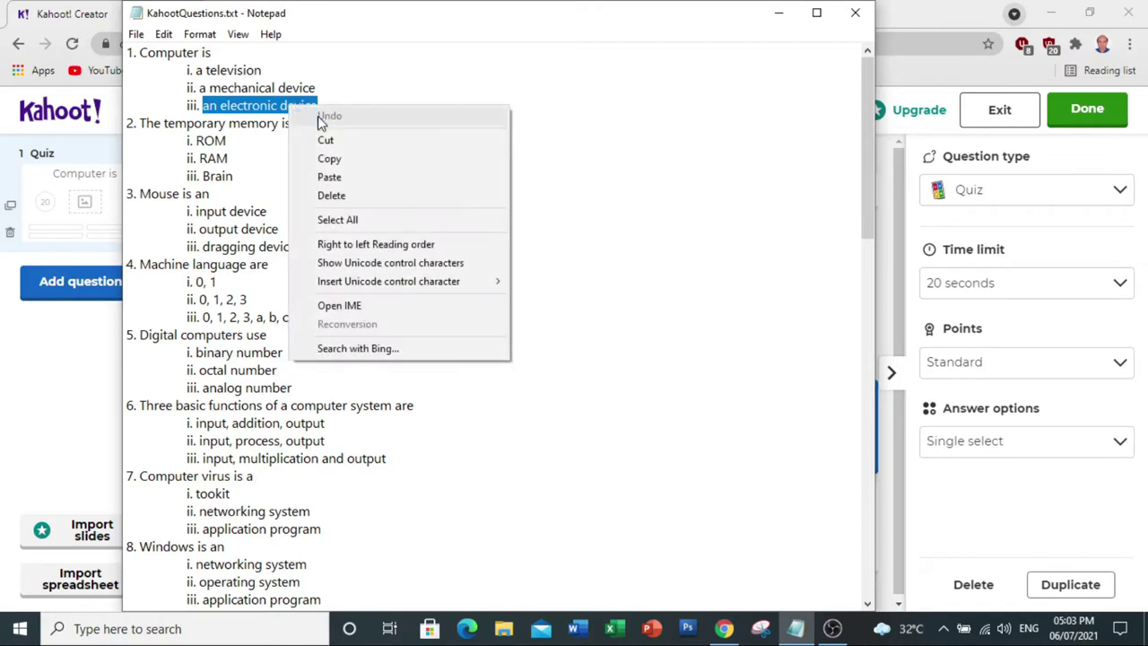
pyautogui.click(332, 161)
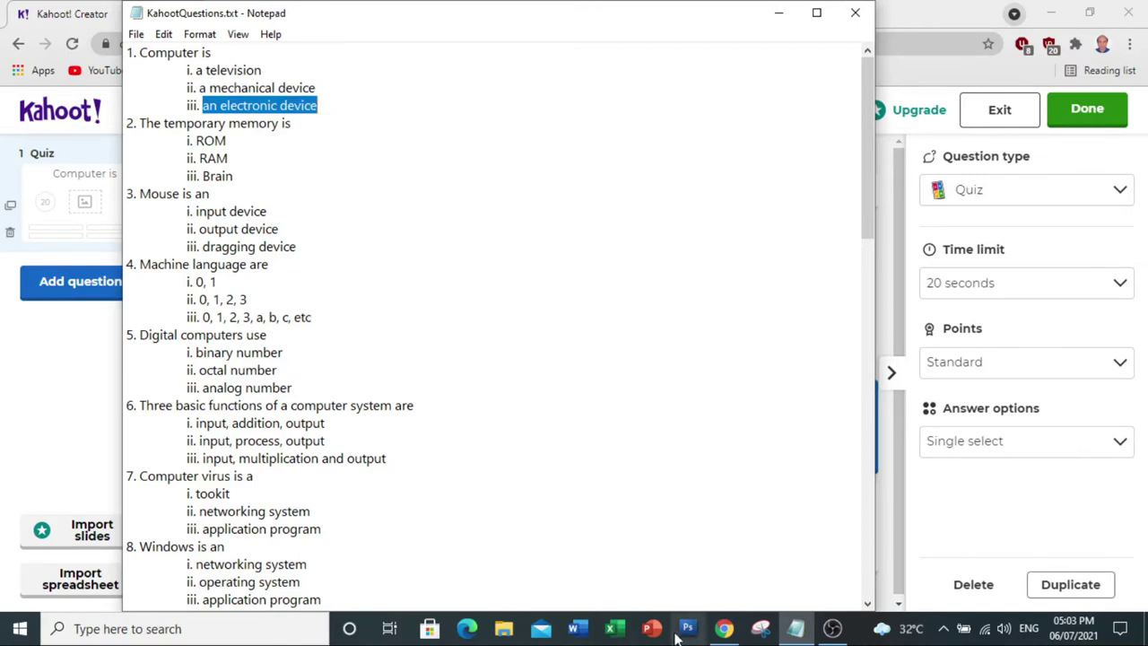
pyautogui.click(725, 631)
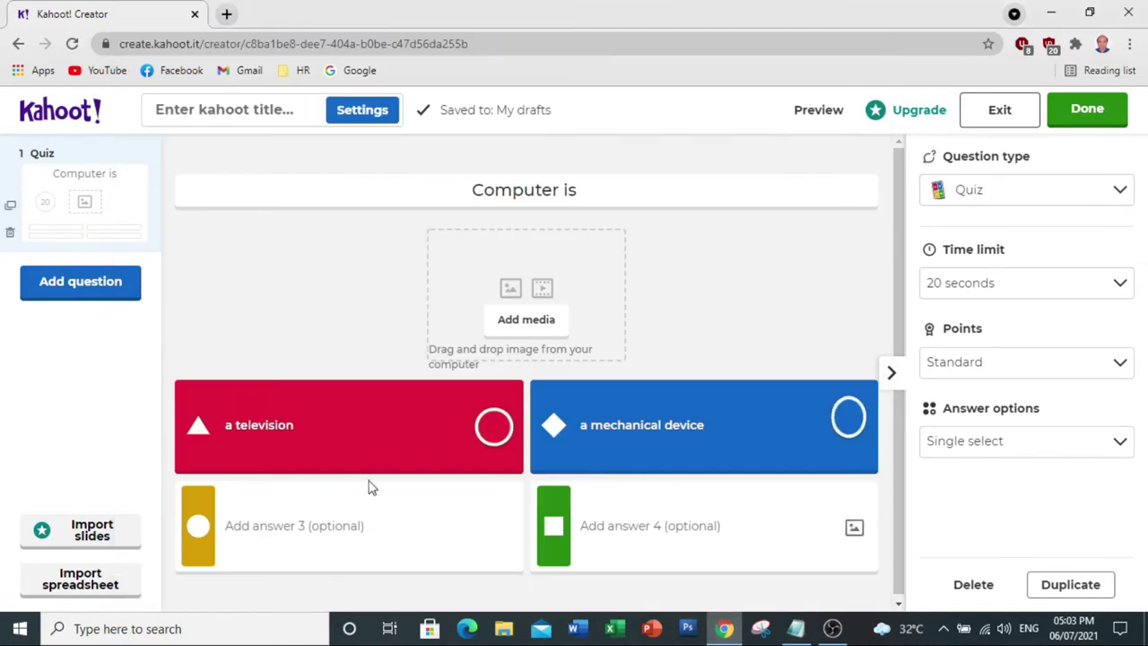
pyautogui.click(277, 524)
pyautogui.rightClick(277, 524)
pyautogui.click(314, 348)
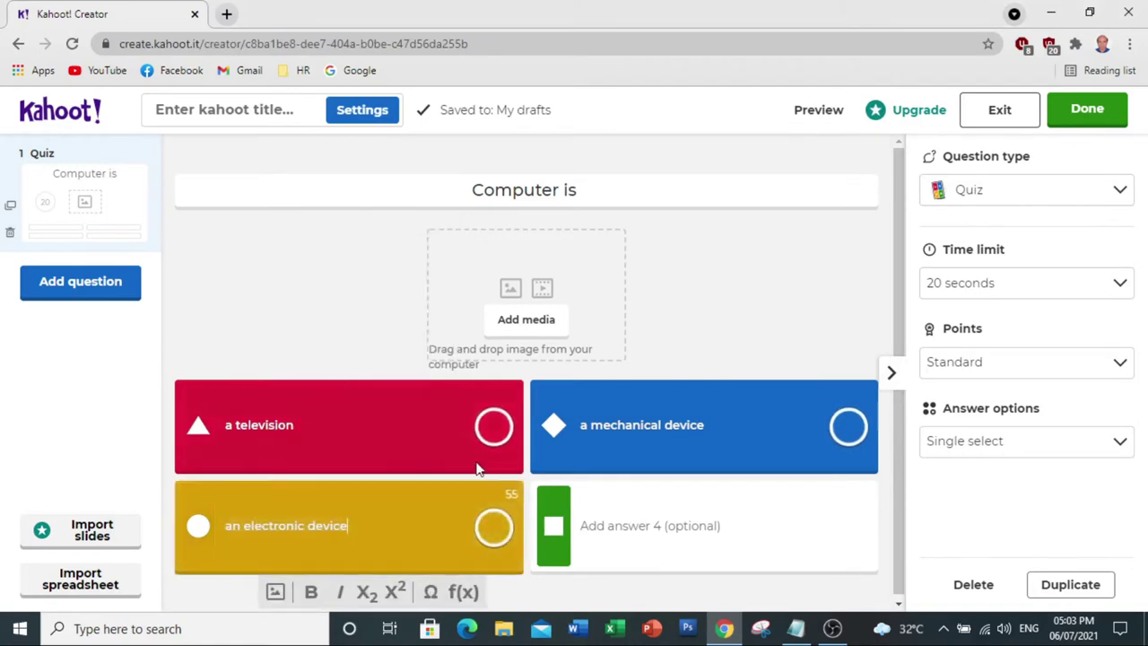
# Enter "a monitor" as answer 4 and mark "an electronic device" as the correct answer
pyautogui.click(590, 528)
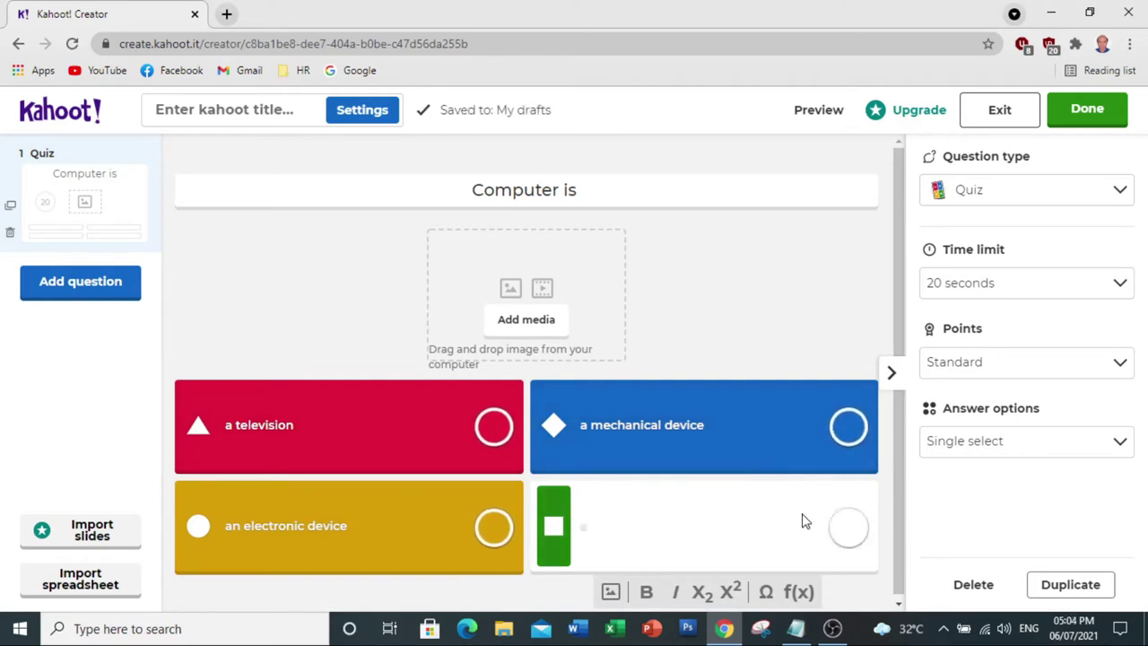
pyautogui.write('a')
pyautogui.write('Moni')
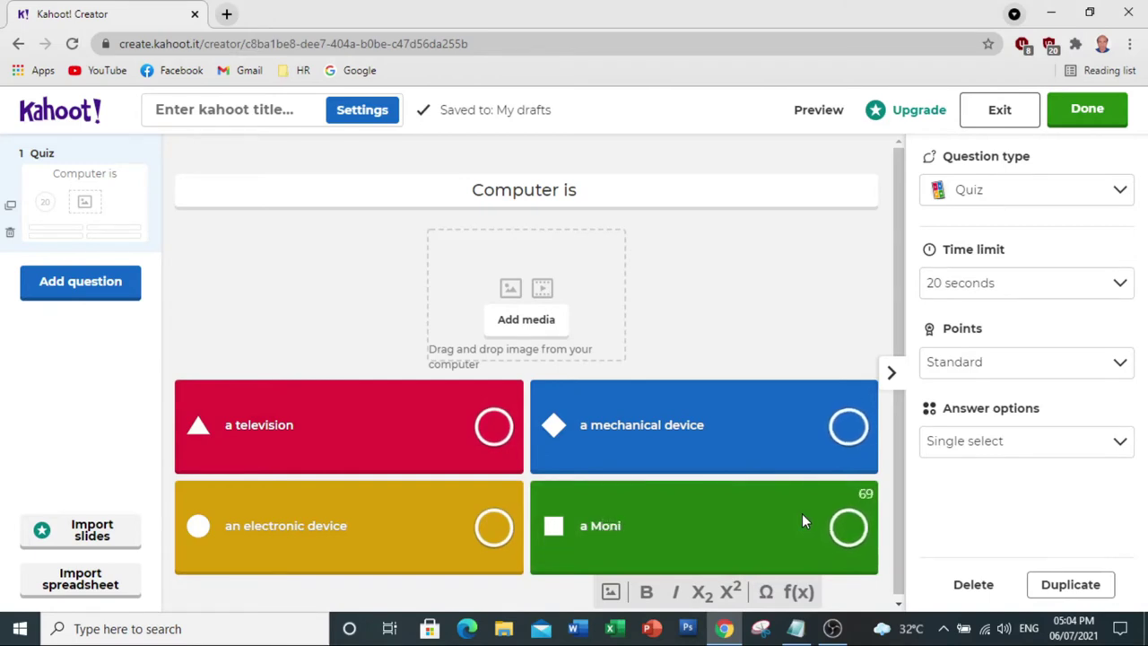
pyautogui.press('BackSpace')
pyautogui.press('BackSpace')
pyautogui.press('BackSpace')
pyautogui.press('BackSpace')
pyautogui.write('moni')
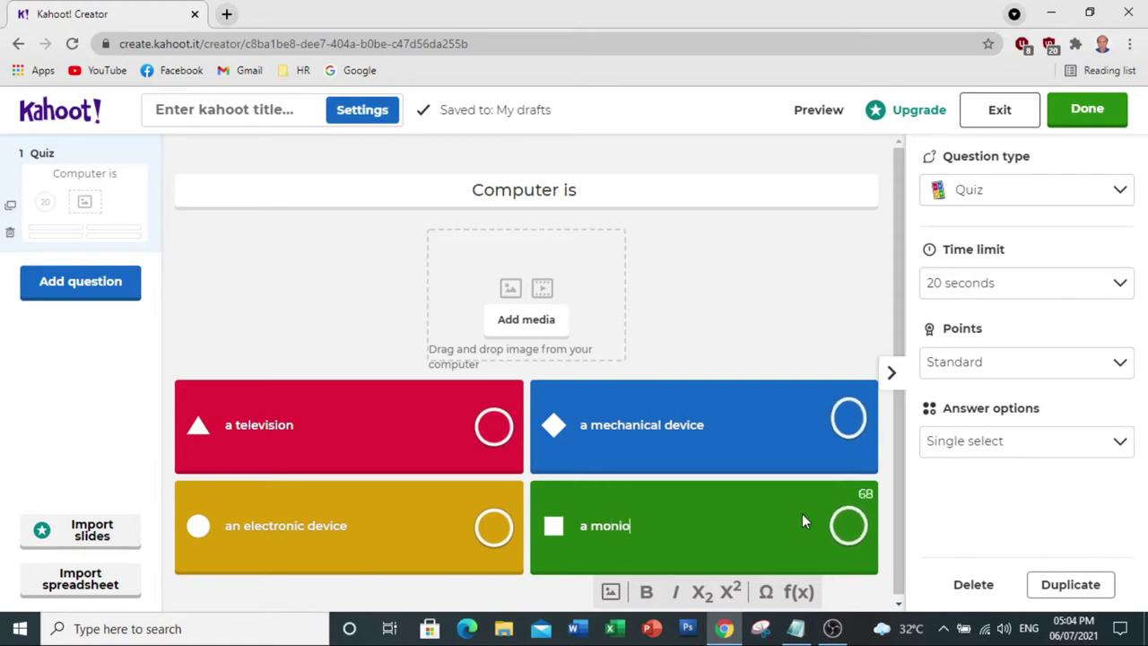
pyautogui.write('tor')
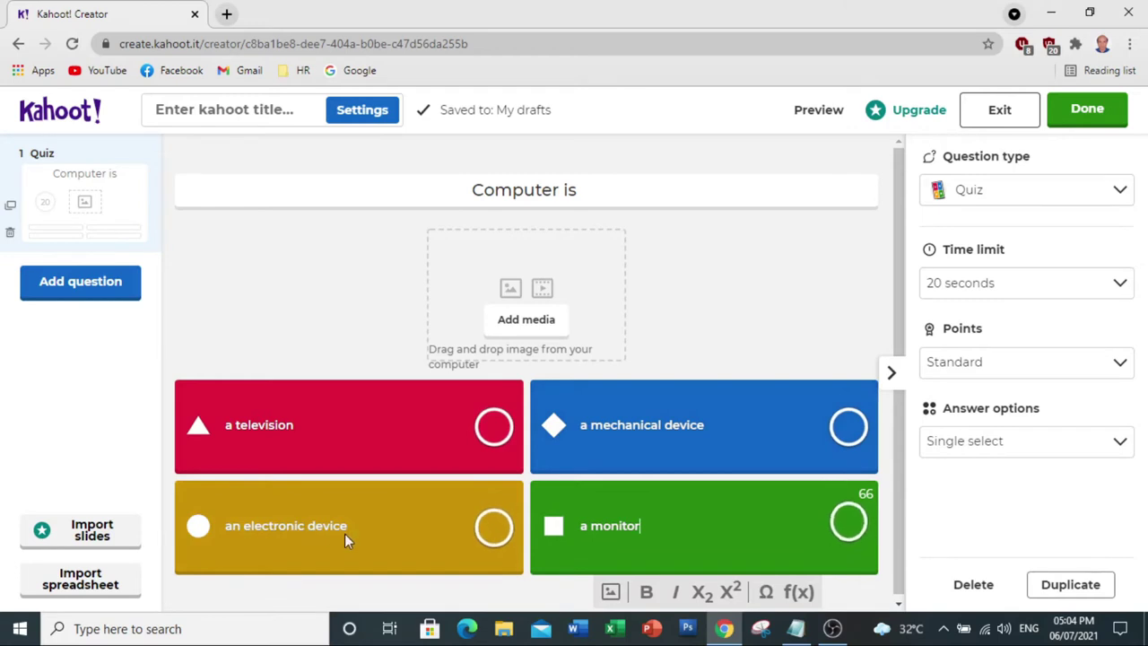
pyautogui.click(496, 529)
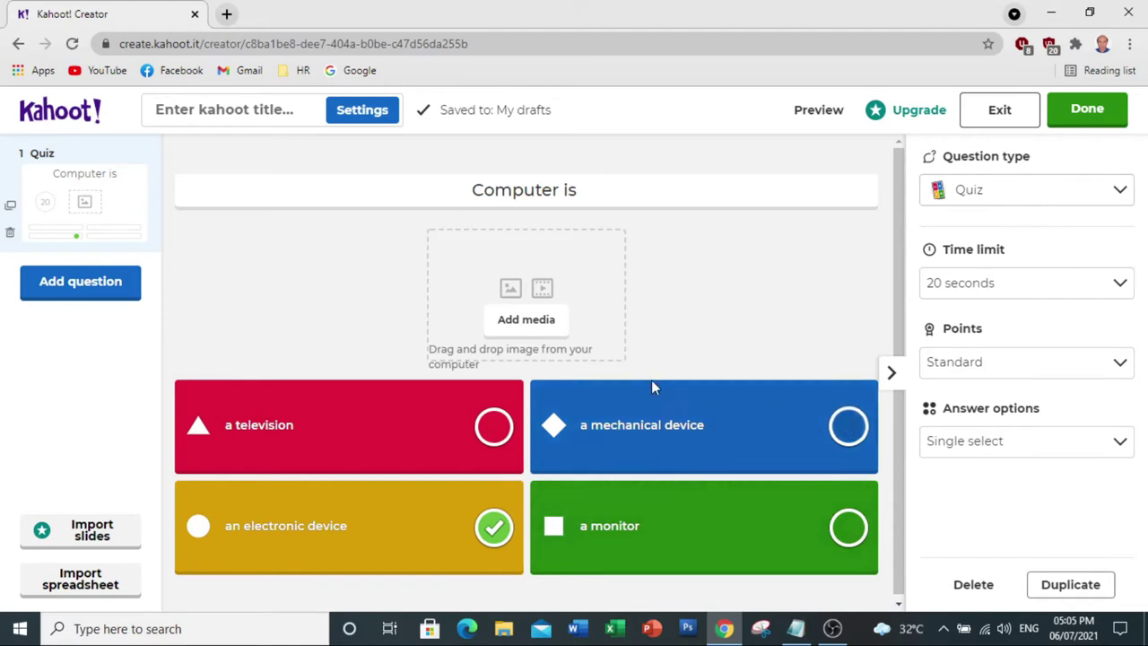
# Examine the available choices for question type, time limit, points and answer options without changing them
pyautogui.click(1120, 195)
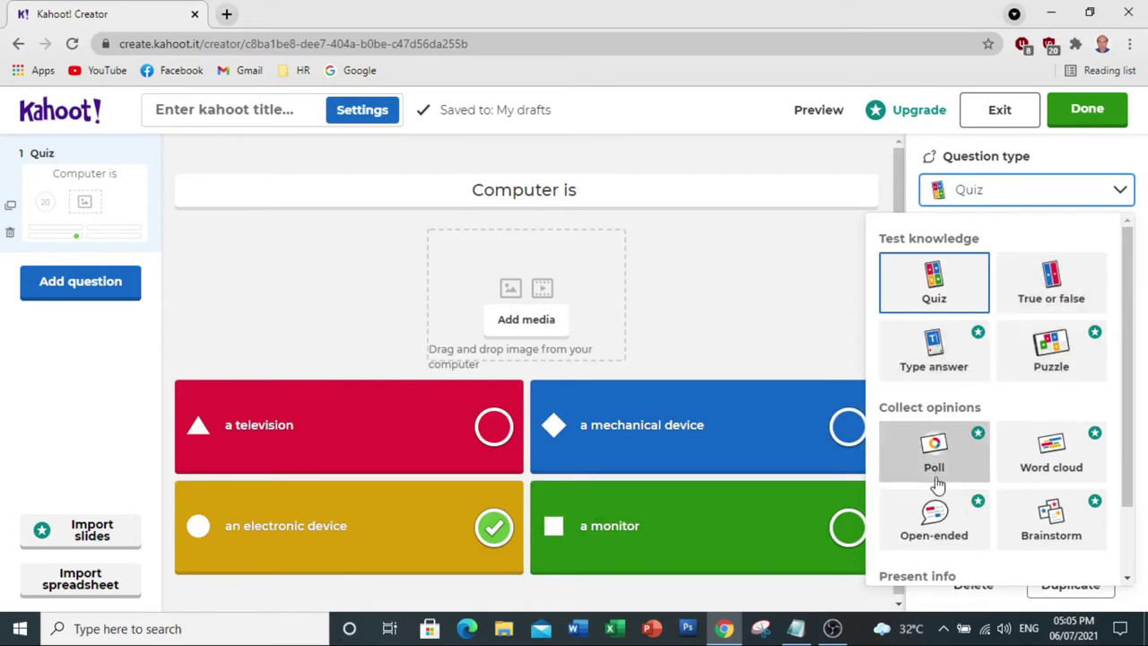
pyautogui.click(1126, 190)
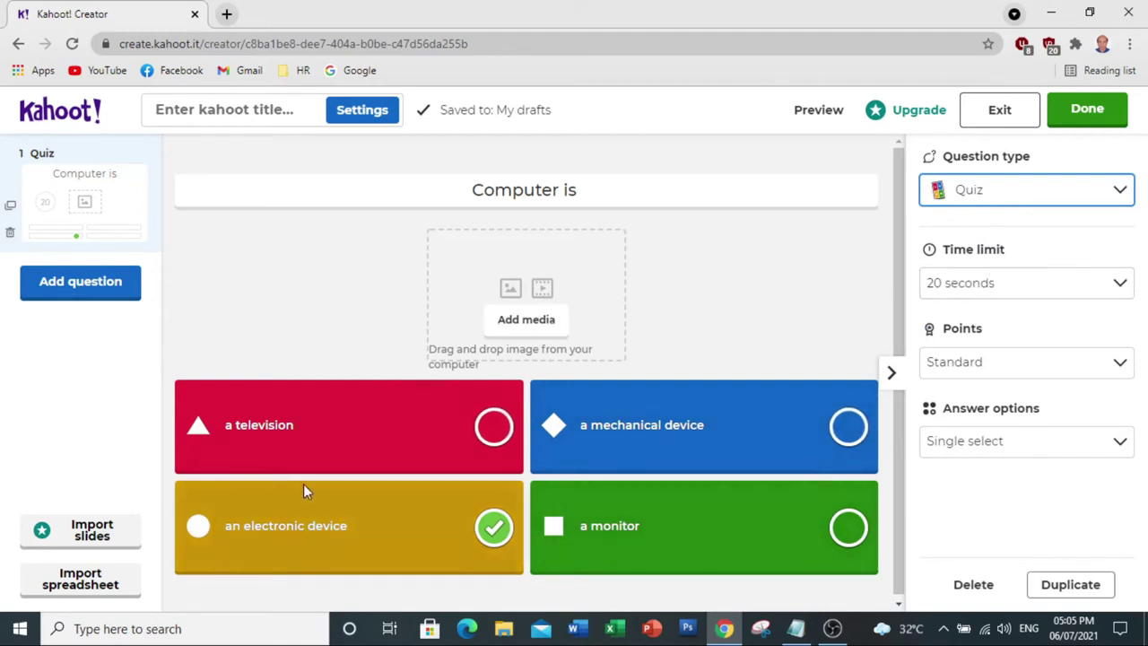
pyautogui.click(1118, 293)
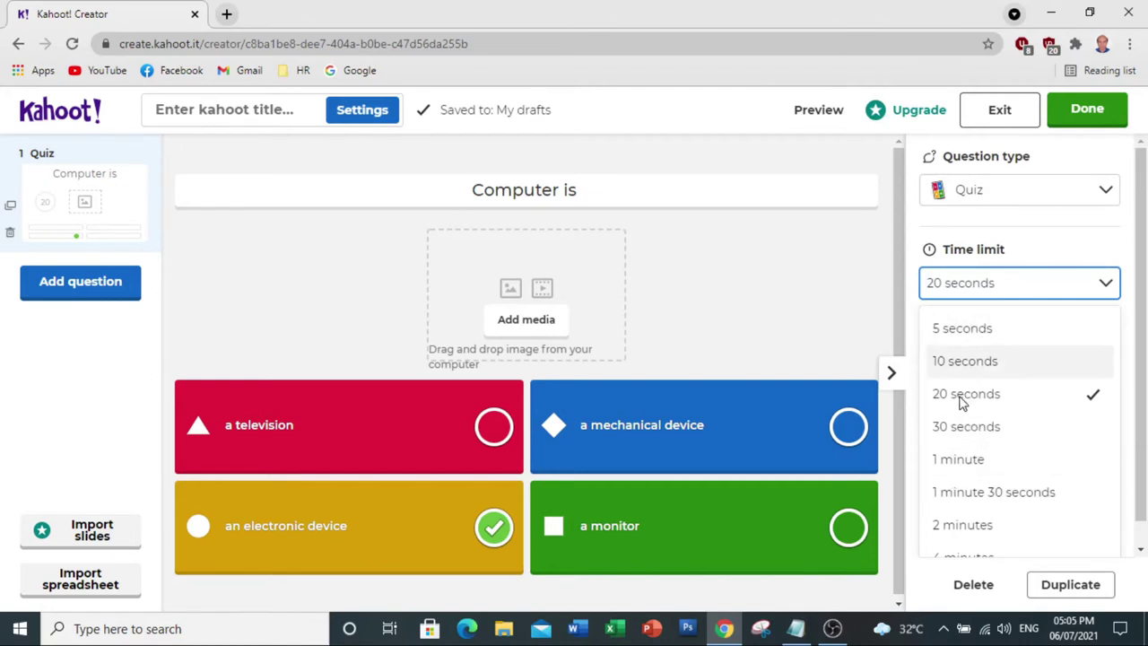
pyautogui.click(1107, 287)
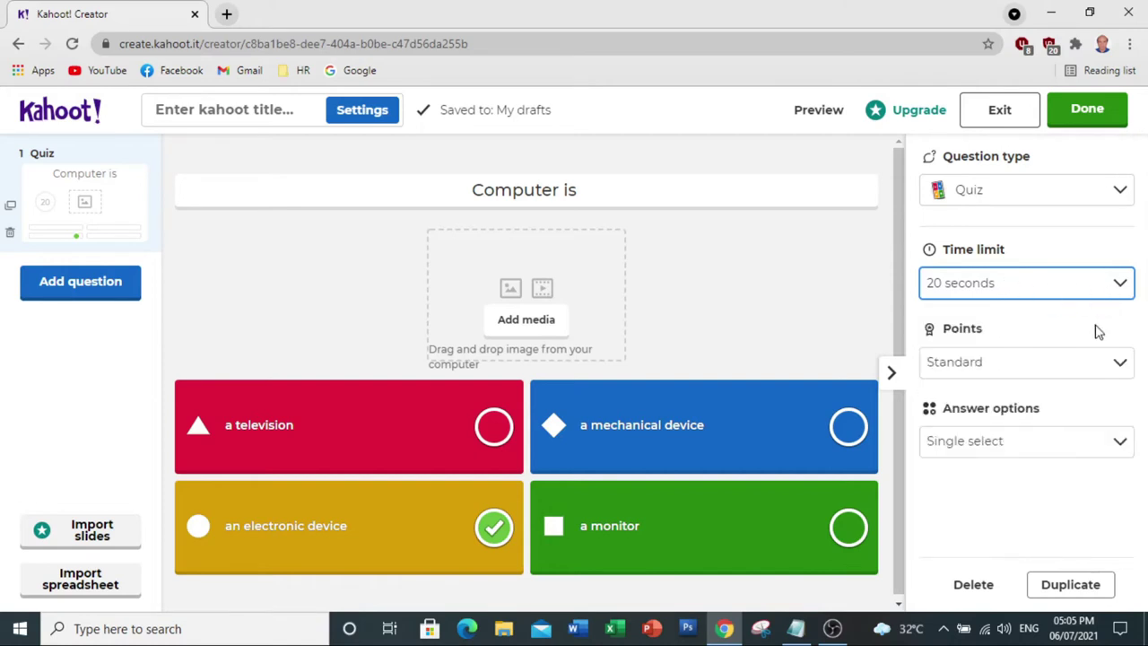
pyautogui.click(1121, 364)
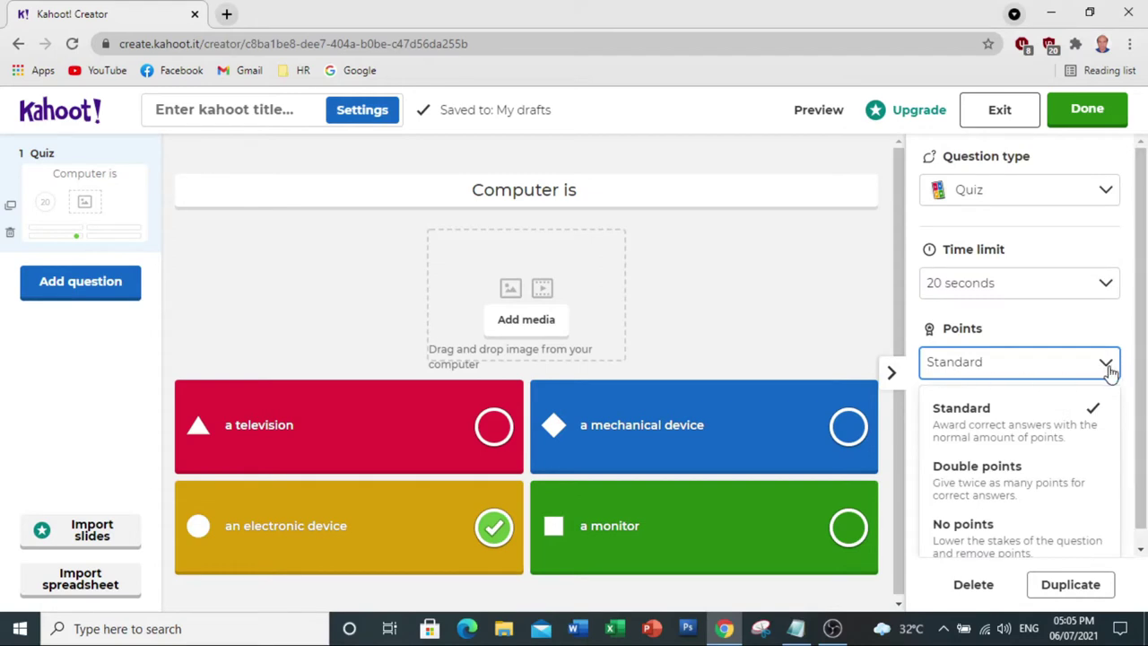
pyautogui.click(1111, 369)
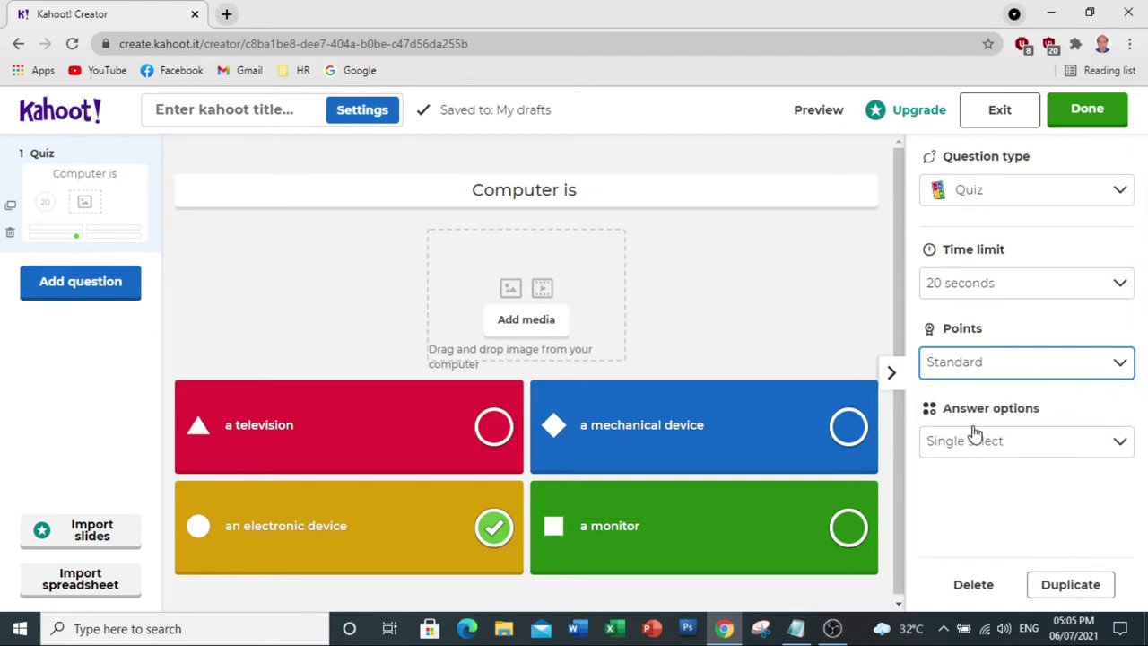
pyautogui.click(1120, 446)
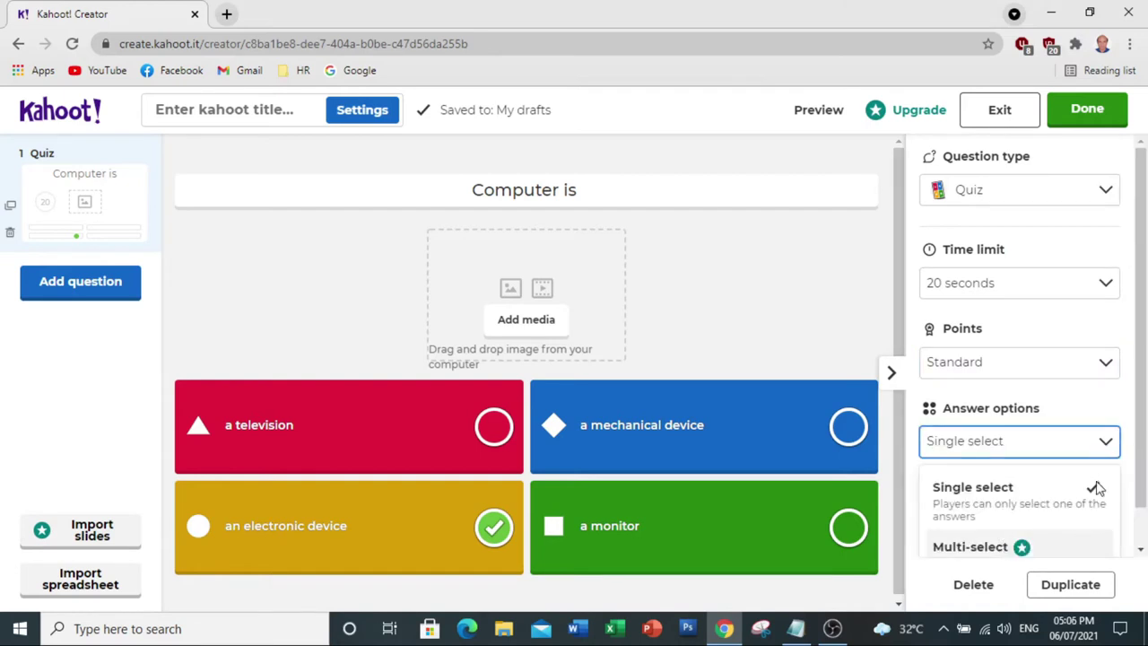
pyautogui.click(1106, 443)
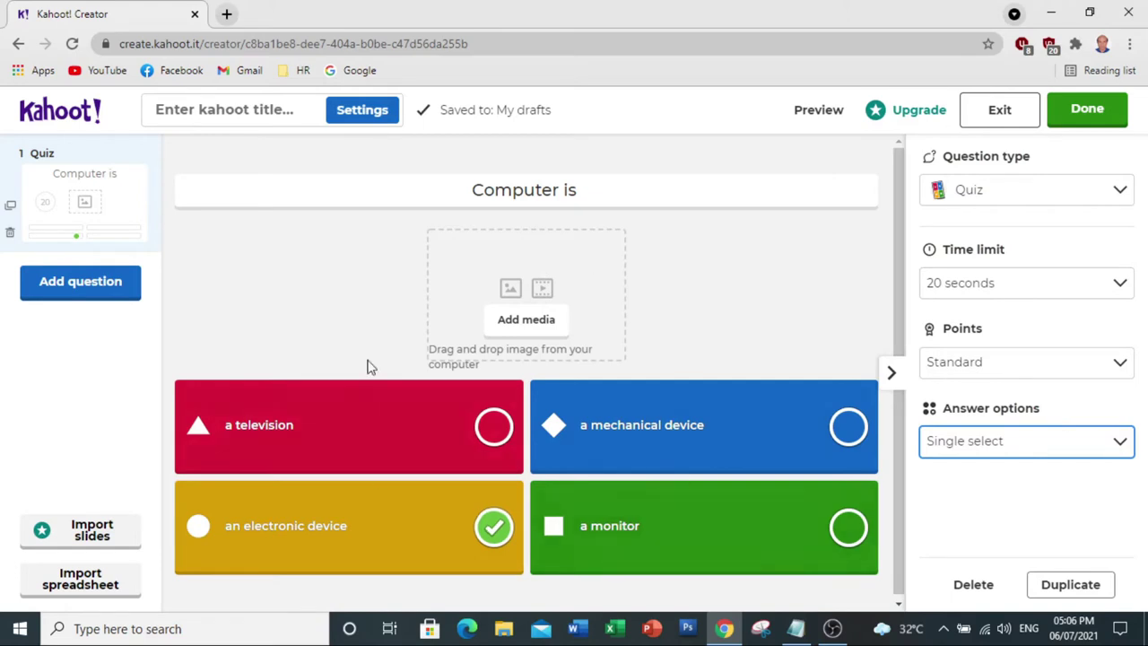
# Add a second Quiz question and paste "Which is the correct e-mail address?" from the Notepad list as its question text
pyautogui.click(65, 293)
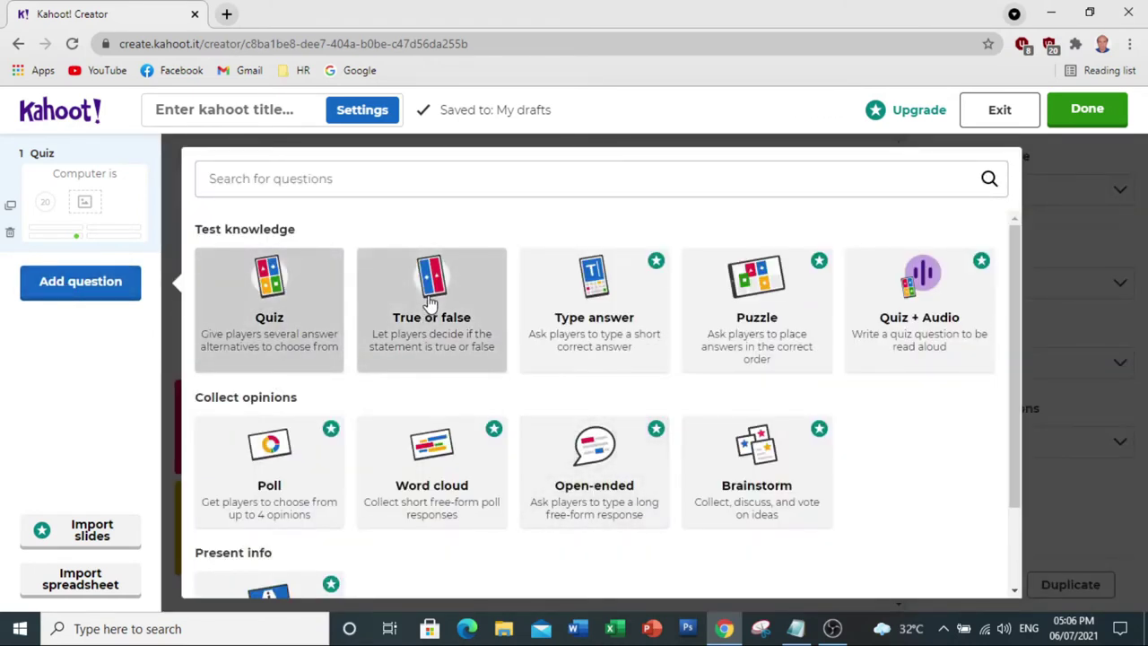
pyautogui.click(278, 291)
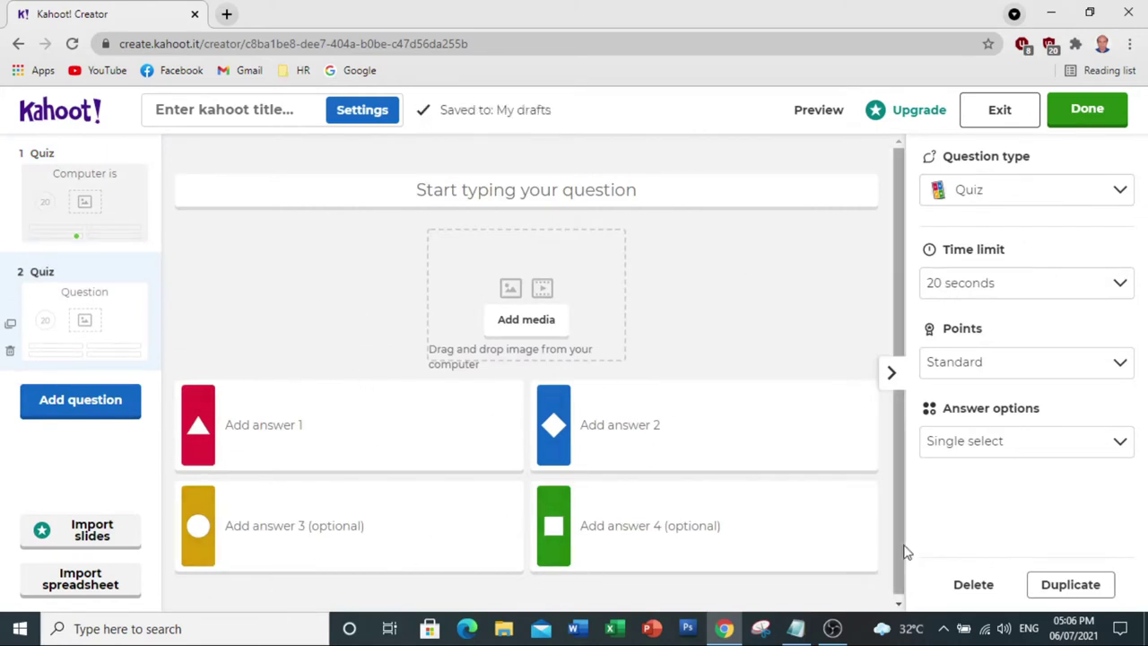
pyautogui.click(798, 629)
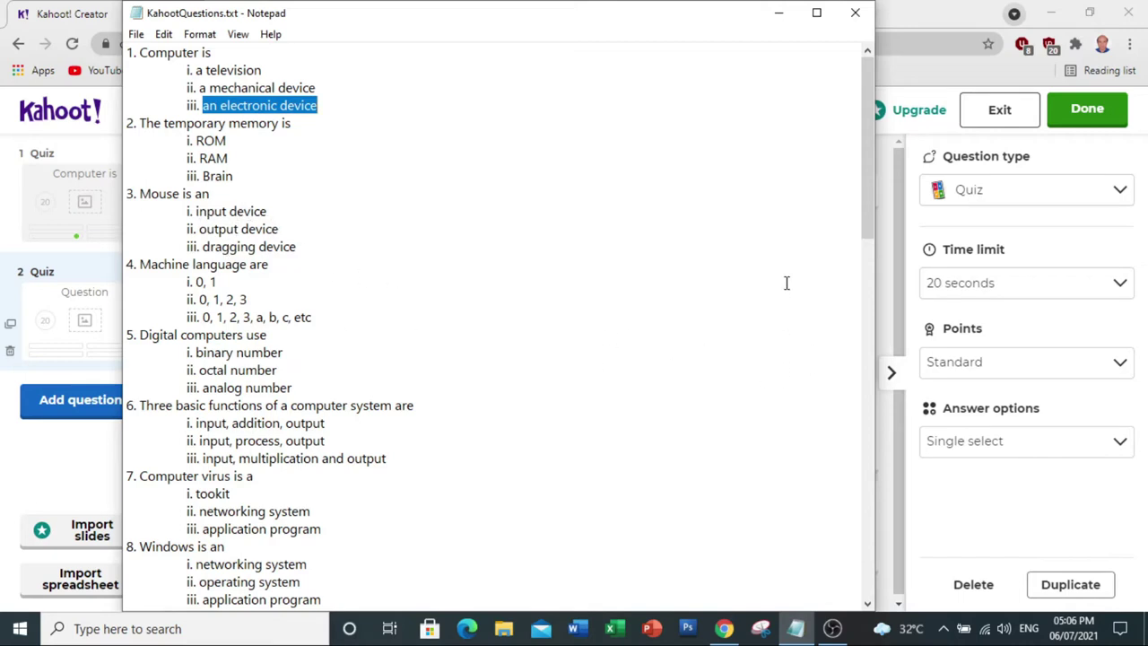
pyautogui.moveTo(867, 170); pyautogui.dragTo(863, 350)
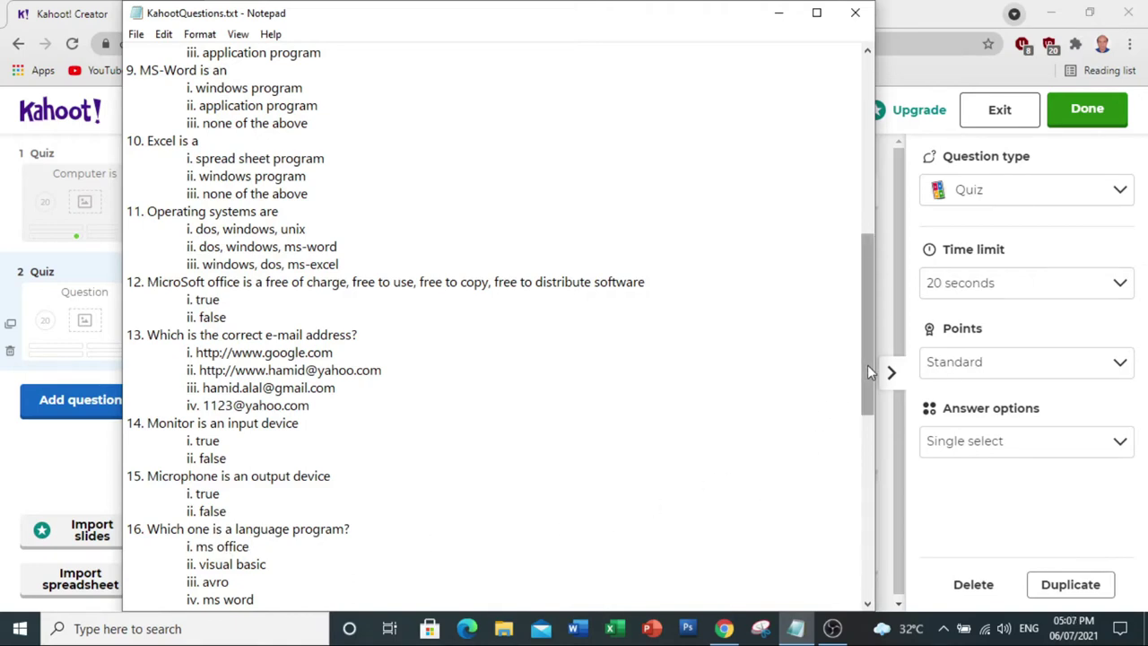
pyautogui.moveTo(867, 366); pyautogui.dragTo(867, 377)
pyautogui.moveTo(148, 299); pyautogui.dragTo(359, 300)
pyautogui.rightClick(337, 302)
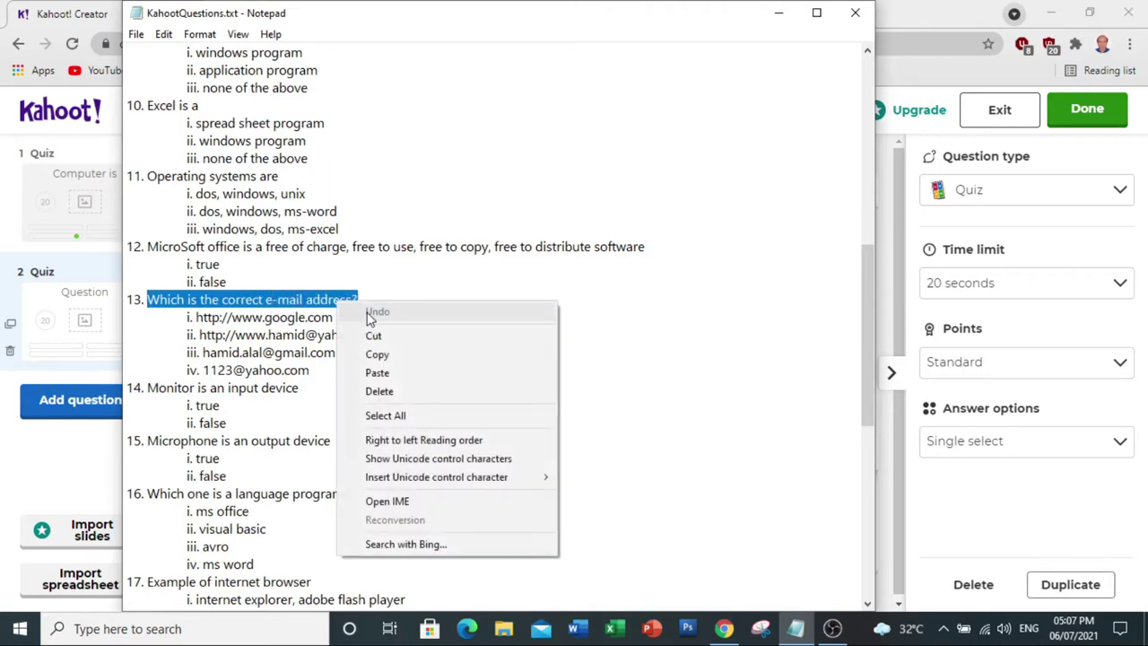
pyautogui.click(360, 353)
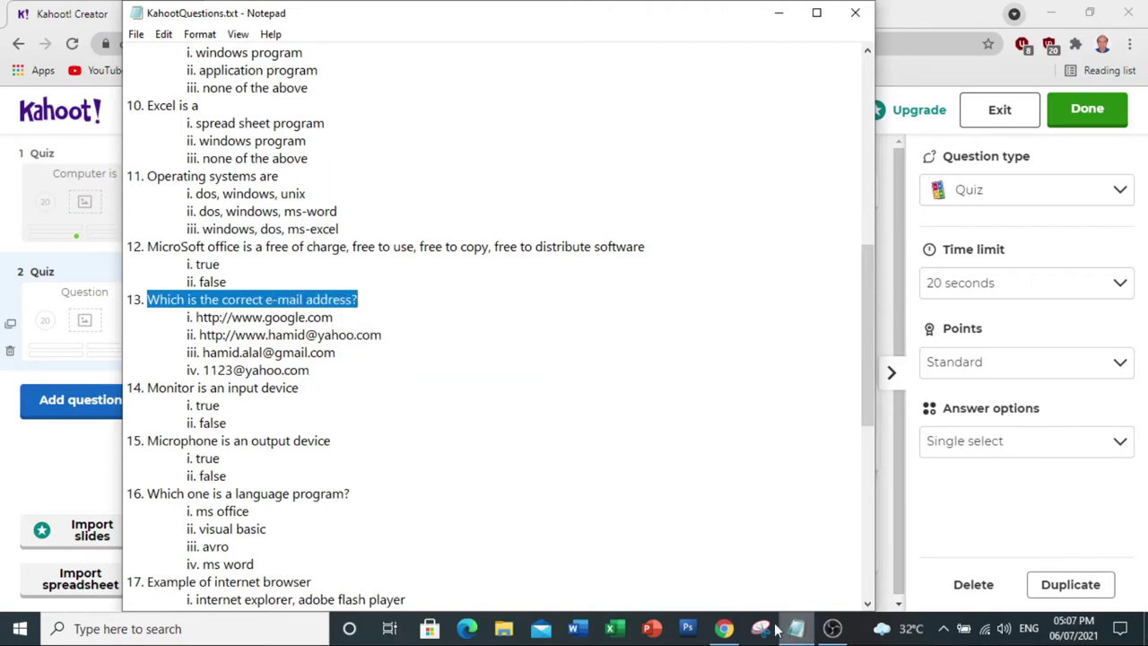
pyautogui.click(724, 628)
pyautogui.click(448, 188)
pyautogui.rightClick(449, 185)
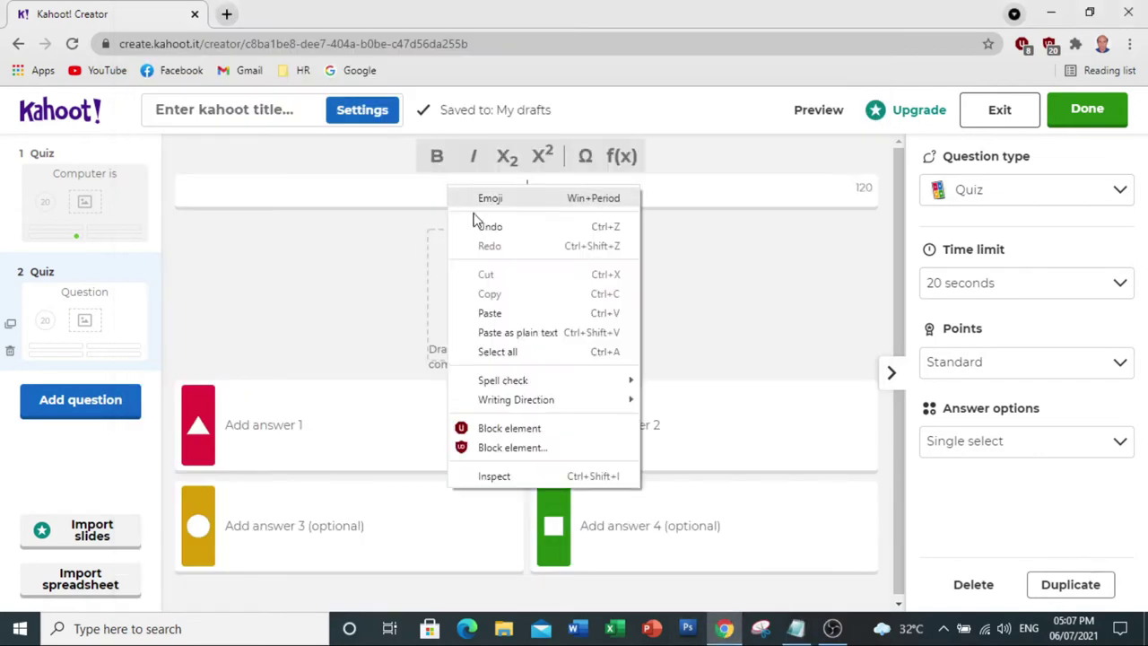
pyautogui.click(490, 313)
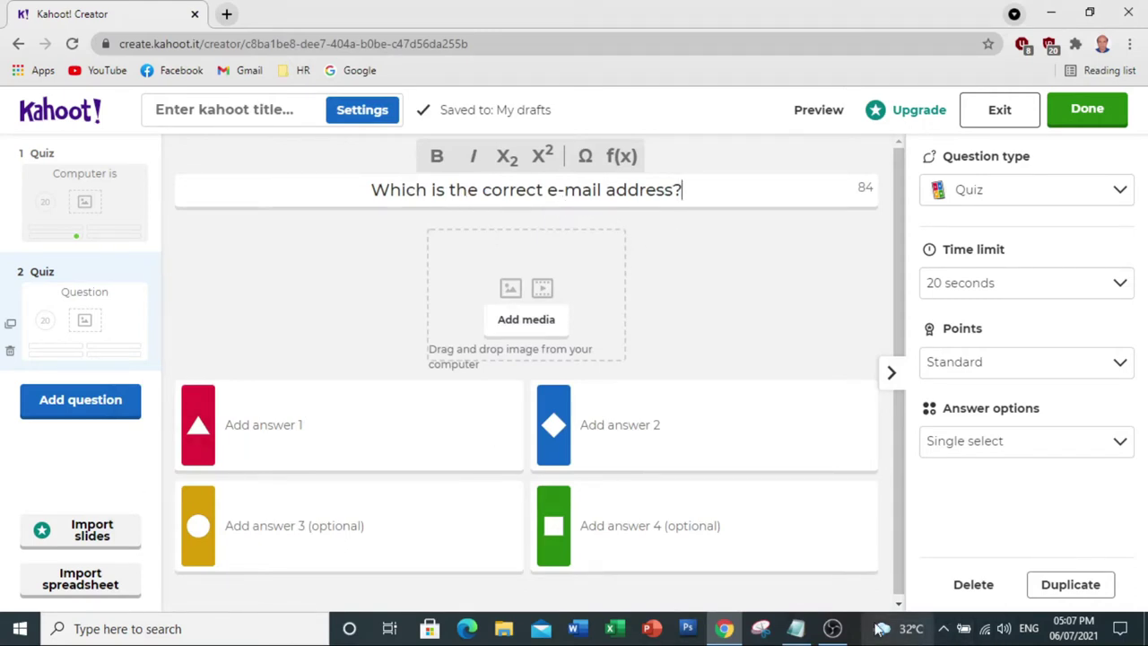
pyautogui.click(796, 628)
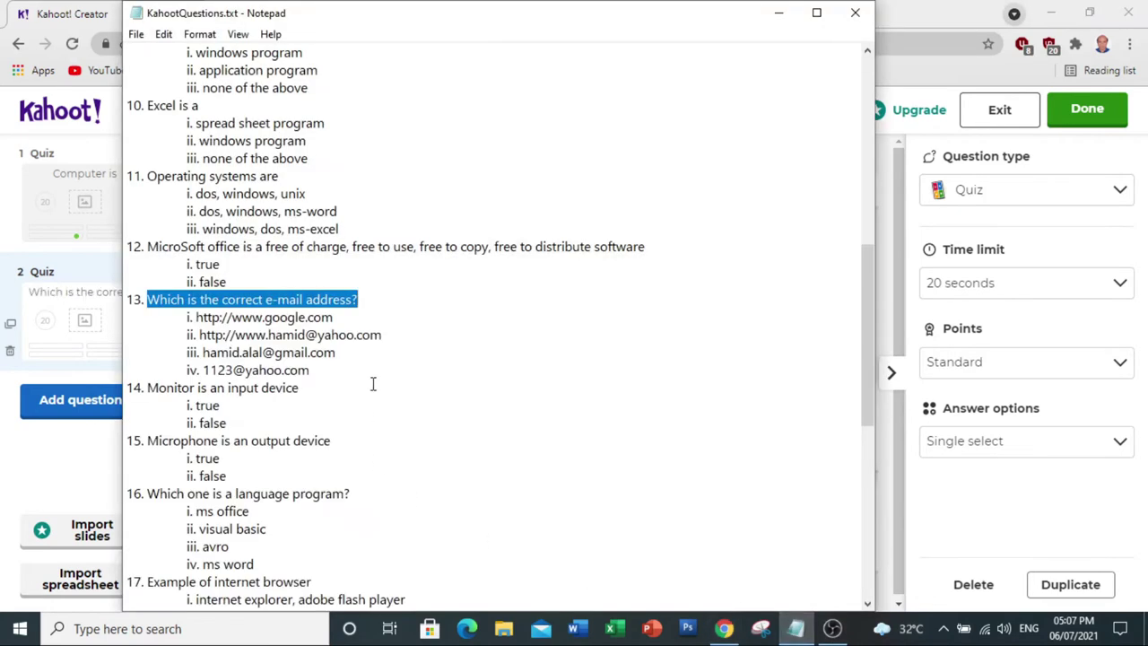
pyautogui.moveTo(197, 317); pyautogui.dragTo(344, 323)
pyautogui.rightClick(282, 315)
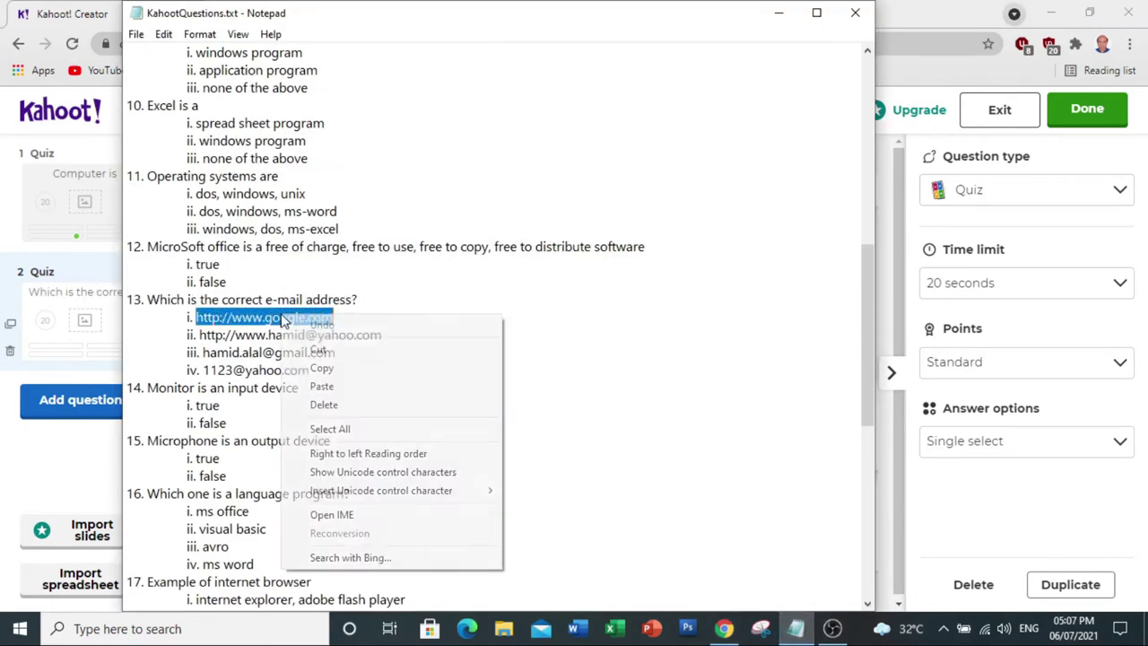
pyautogui.click(327, 368)
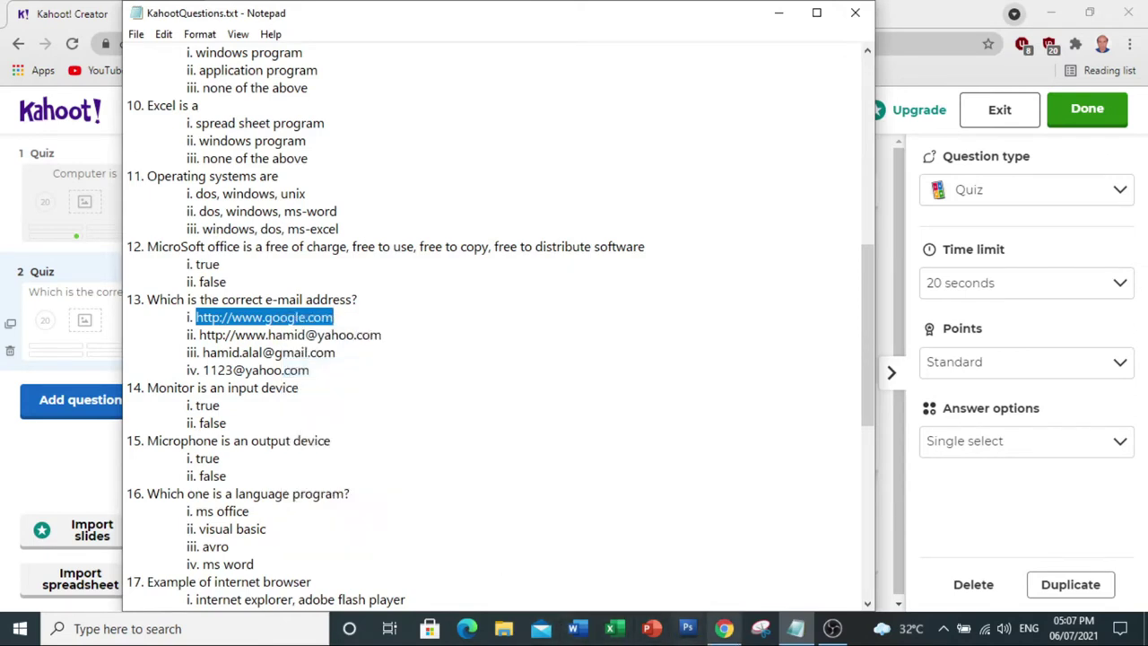
pyautogui.click(724, 628)
pyautogui.click(299, 425)
pyautogui.rightClick(300, 424)
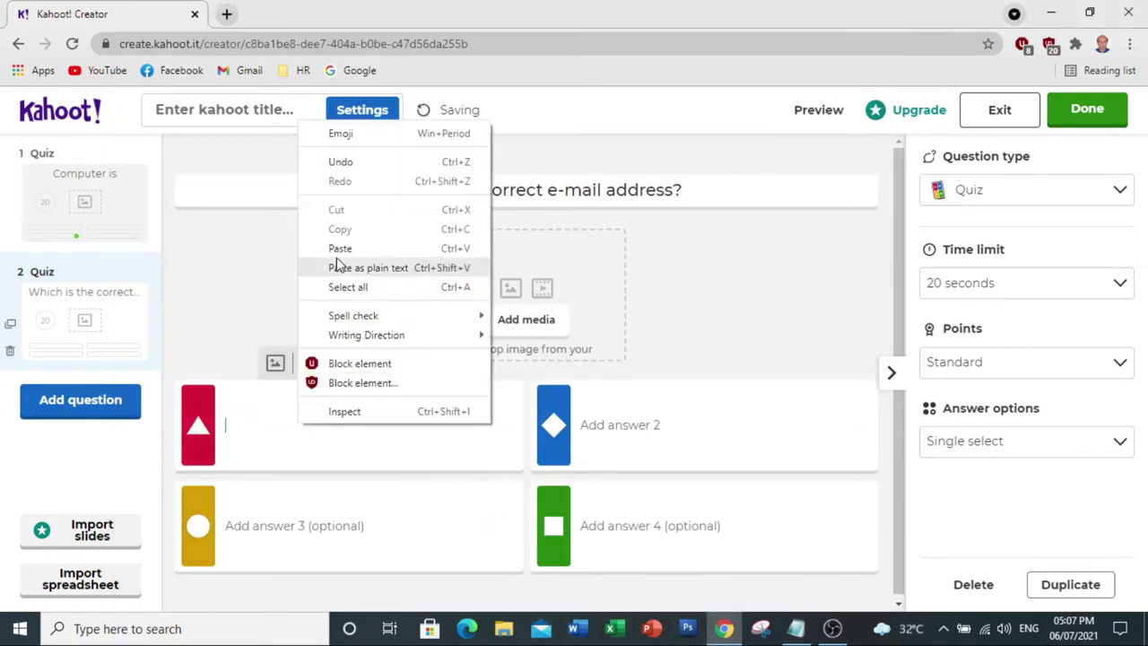
pyautogui.click(344, 247)
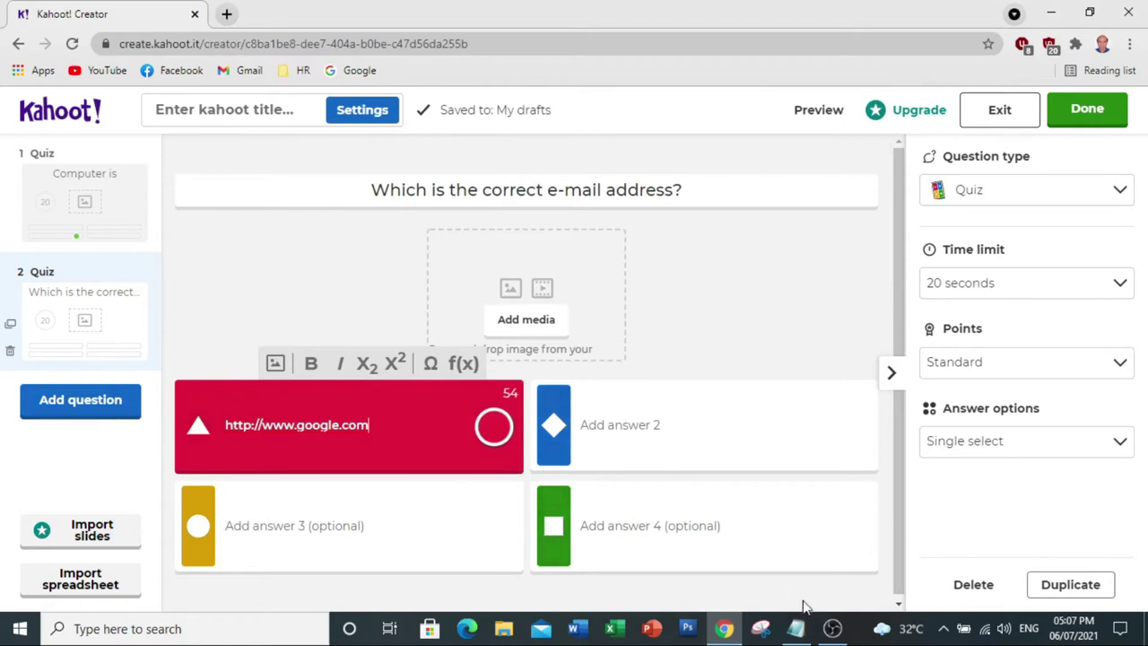
# Copy option ii of question 13 from Notepad and paste it as answer 2 of the second Kahoot! question
pyautogui.click(796, 628)
pyautogui.moveTo(198, 335); pyautogui.dragTo(384, 336)
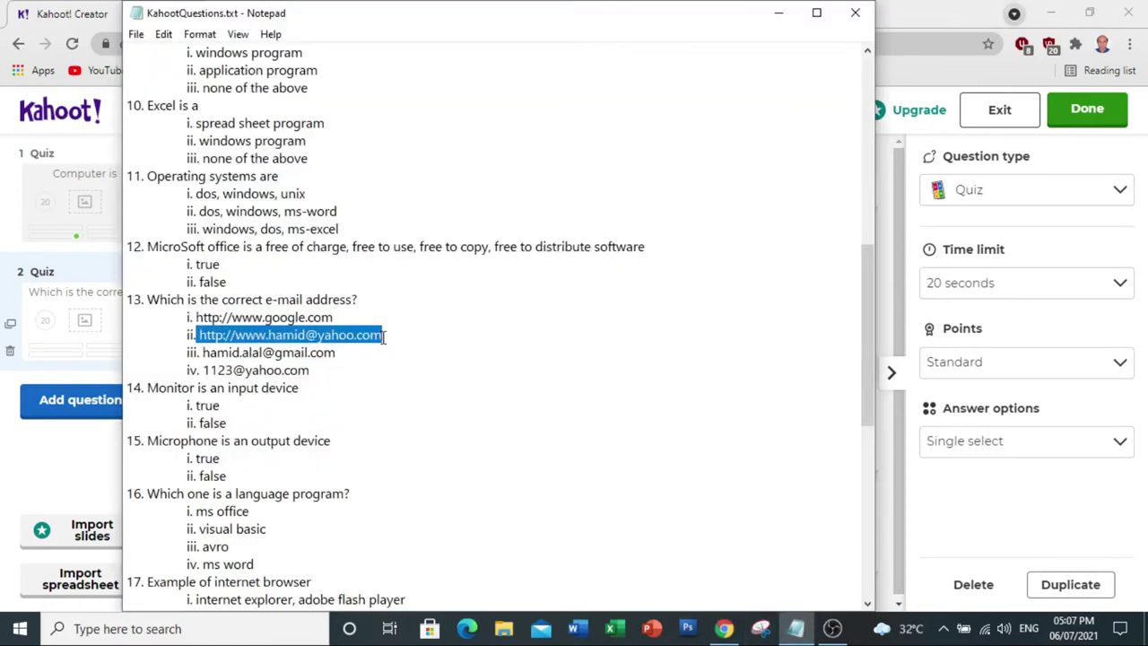
pyautogui.rightClick(319, 341)
pyautogui.click(363, 393)
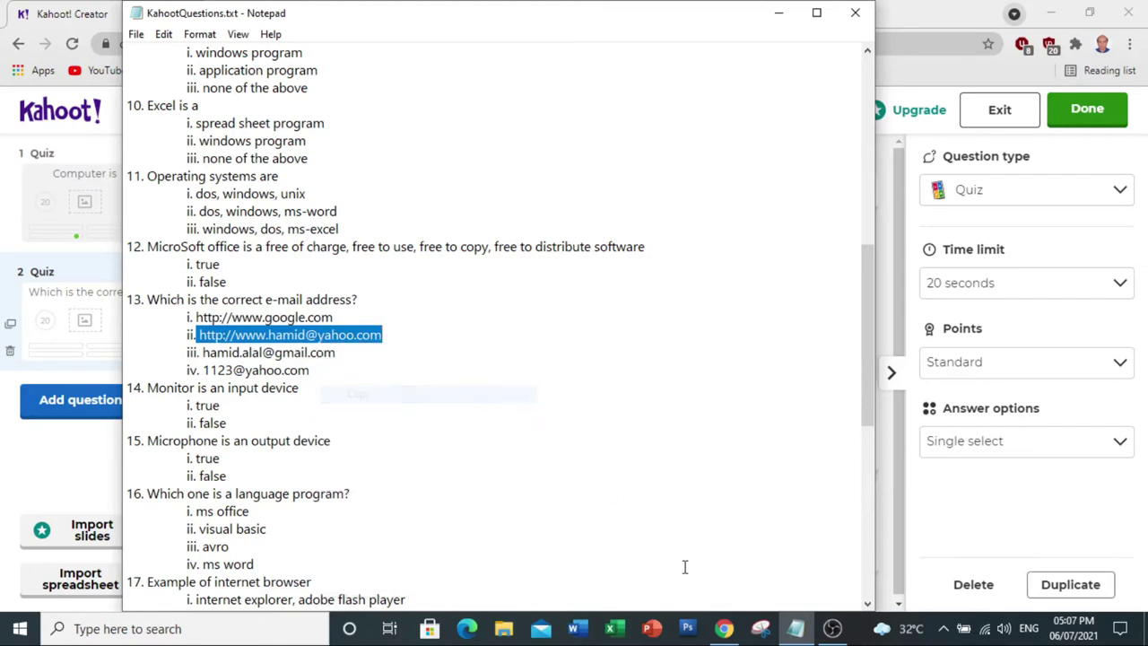
pyautogui.click(725, 628)
pyautogui.click(610, 436)
pyautogui.rightClick(611, 431)
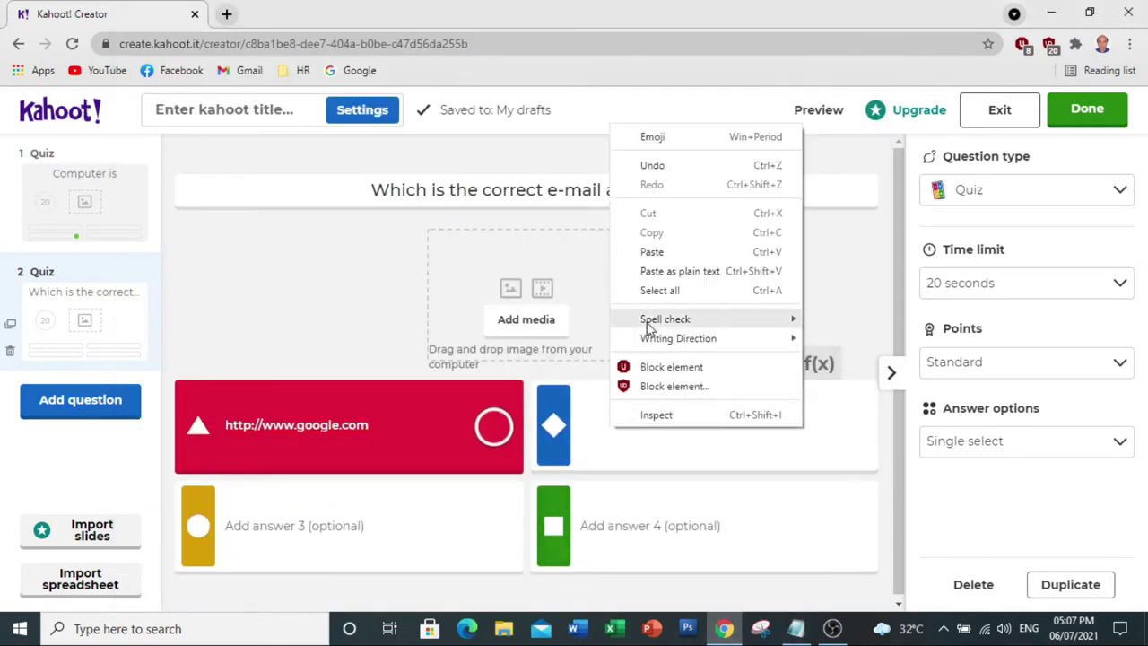
pyautogui.click(652, 251)
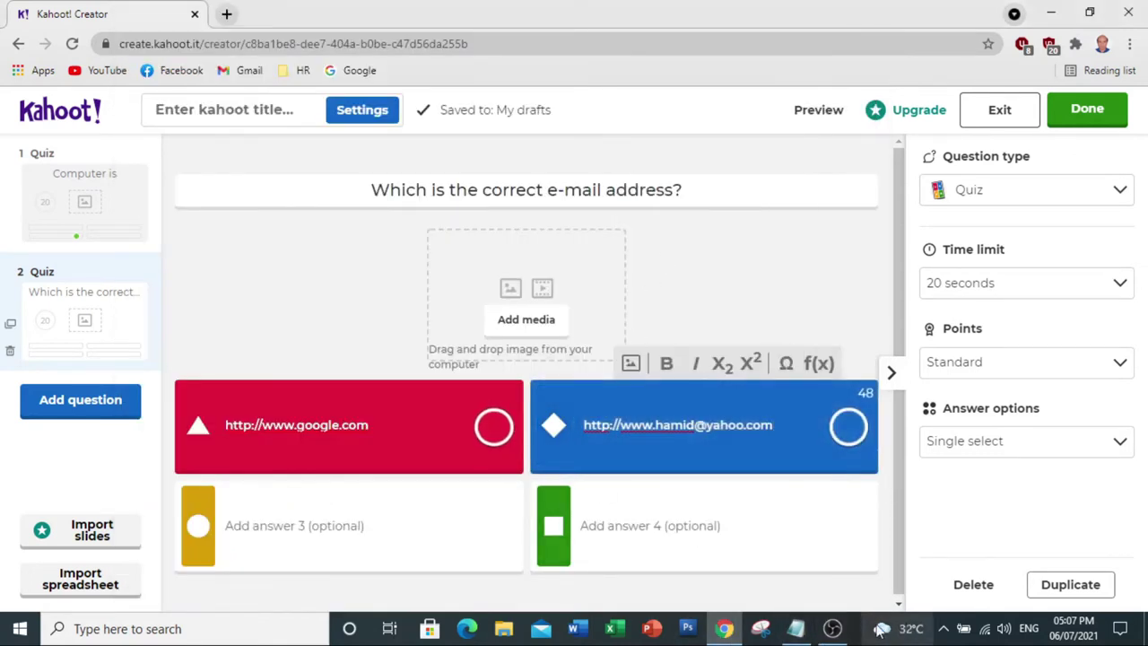
# Copy option iii of question 13 from Notepad and paste it as answer 3 of the second Kahoot! question
pyautogui.click(796, 629)
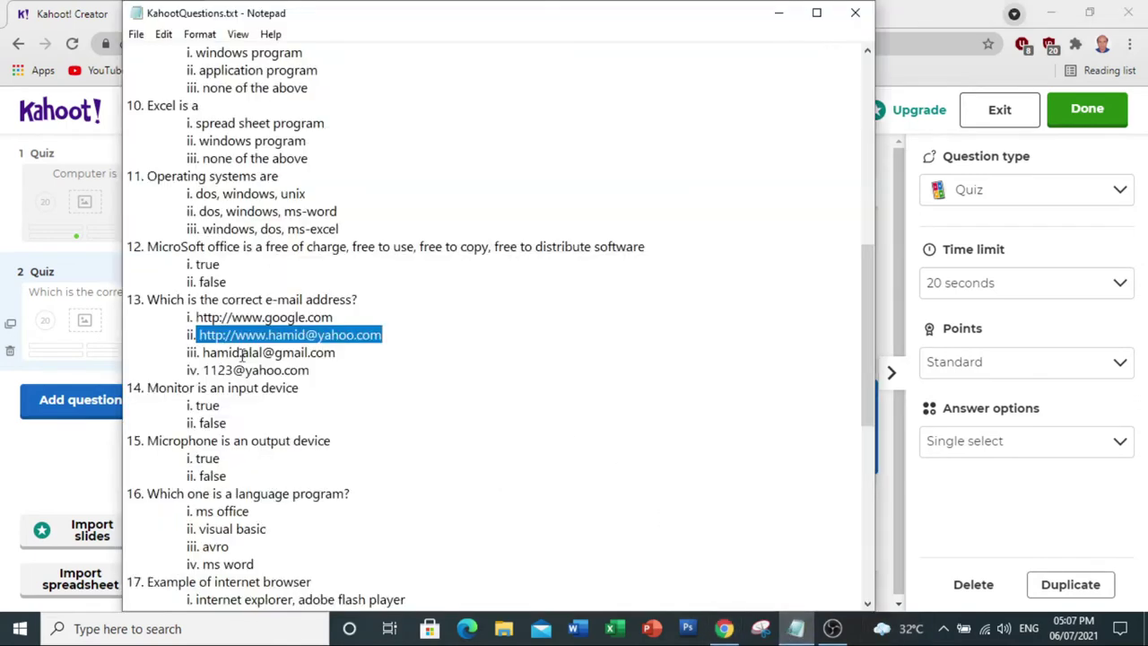
pyautogui.moveTo(205, 355); pyautogui.dragTo(321, 357)
pyautogui.rightClick(330, 357)
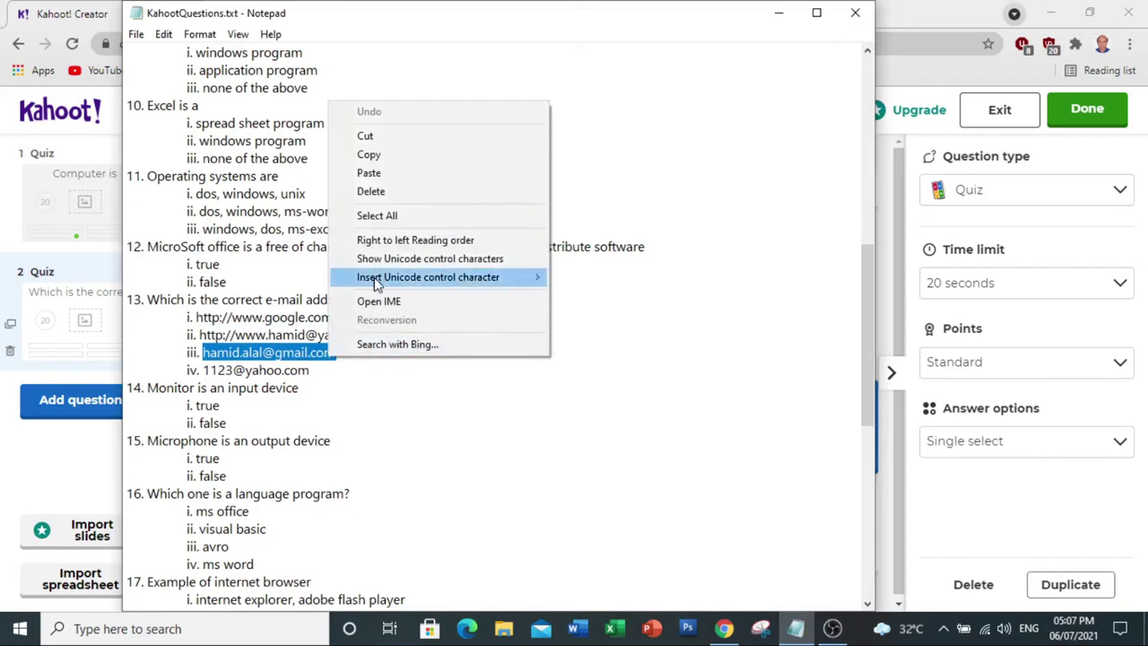
pyautogui.click(376, 156)
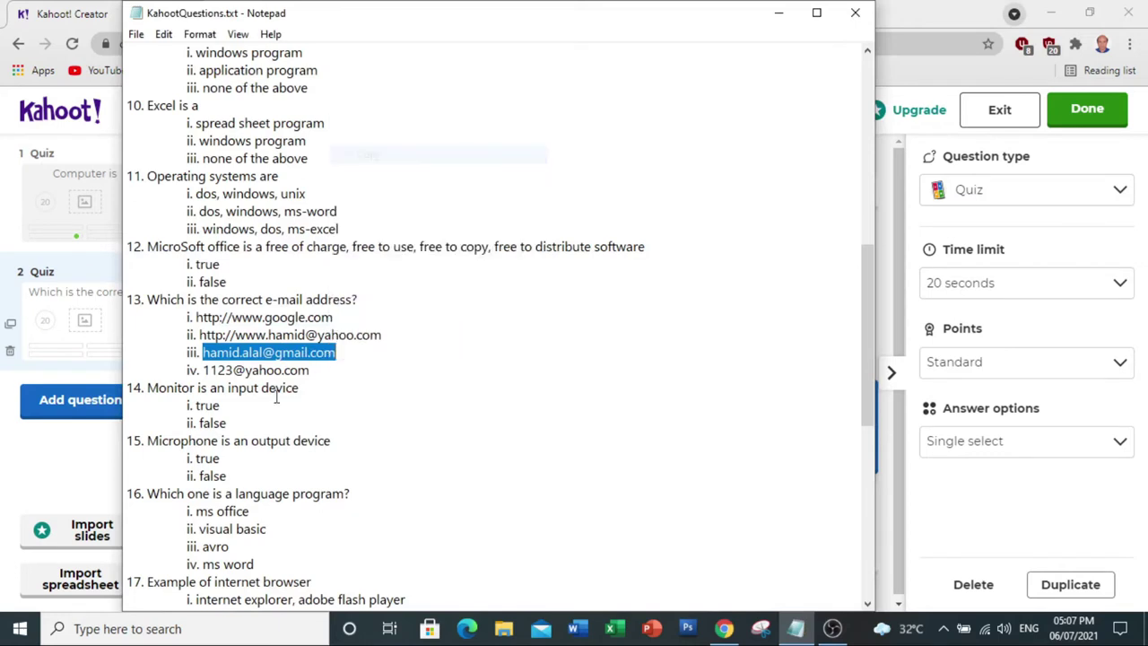
pyautogui.click(724, 631)
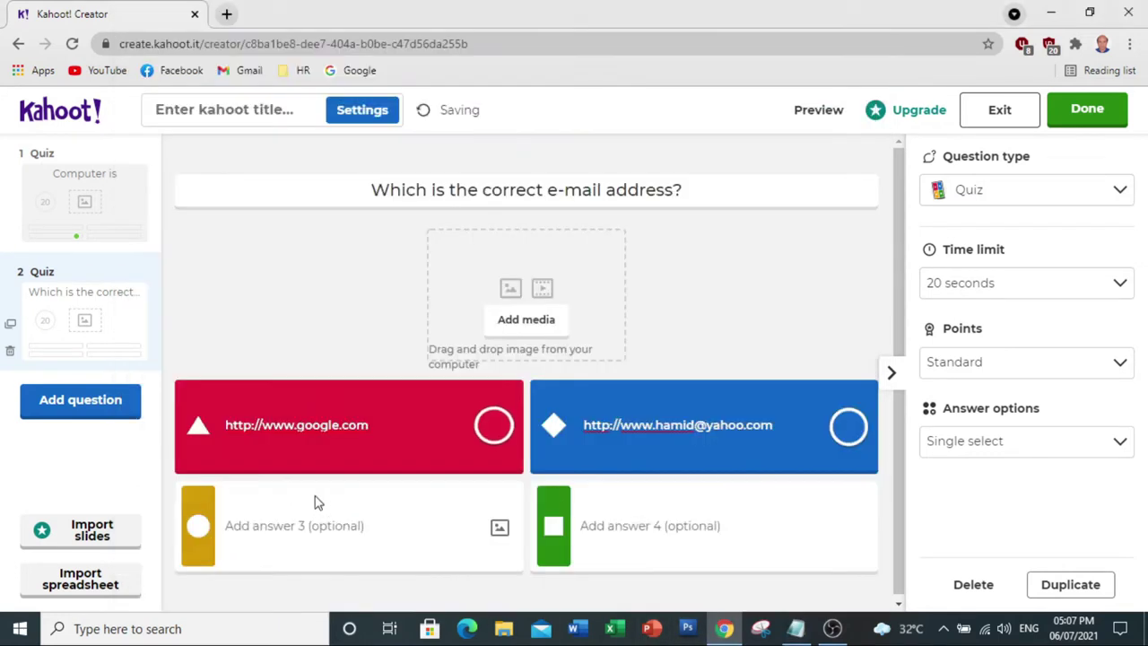
pyautogui.click(267, 525)
pyautogui.rightClick(265, 526)
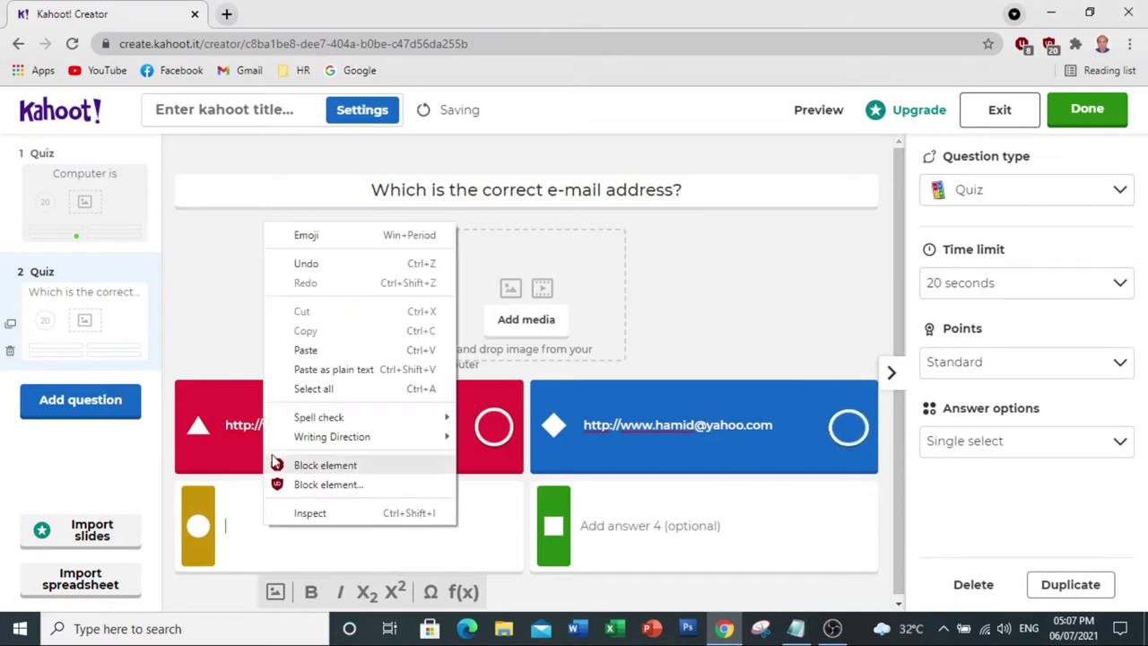
pyautogui.click(319, 352)
# Copy option iv of question 13 from Notepad into answer 4 of the Kahoot! question and mark answer 3 as correct
pyautogui.click(796, 628)
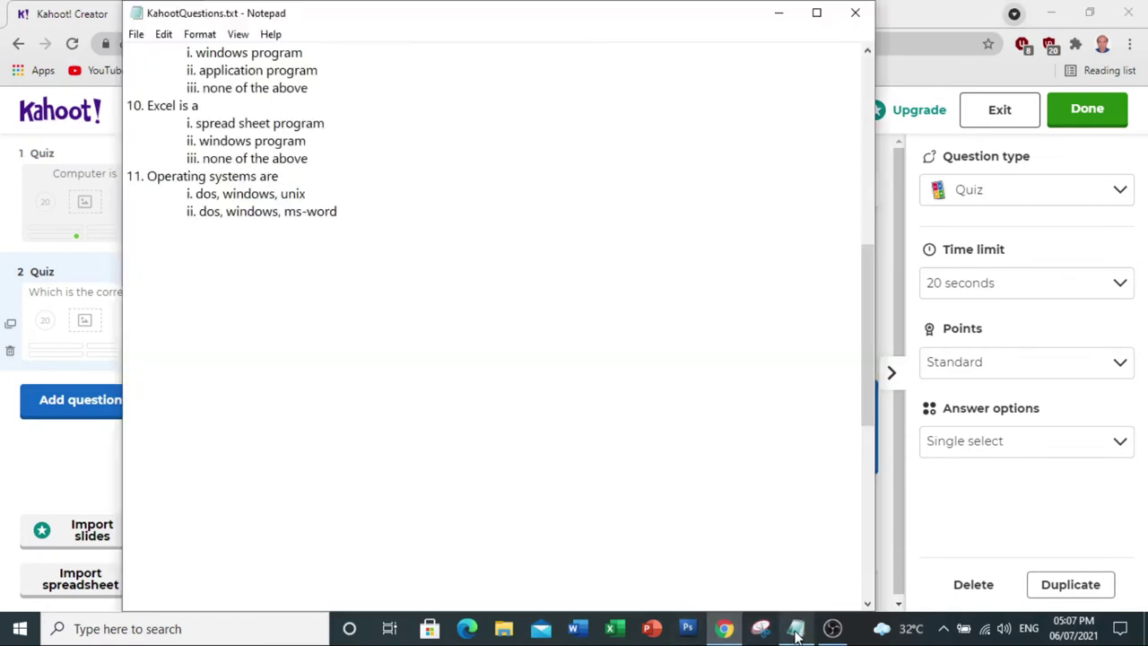
pyautogui.moveTo(204, 371); pyautogui.dragTo(310, 371)
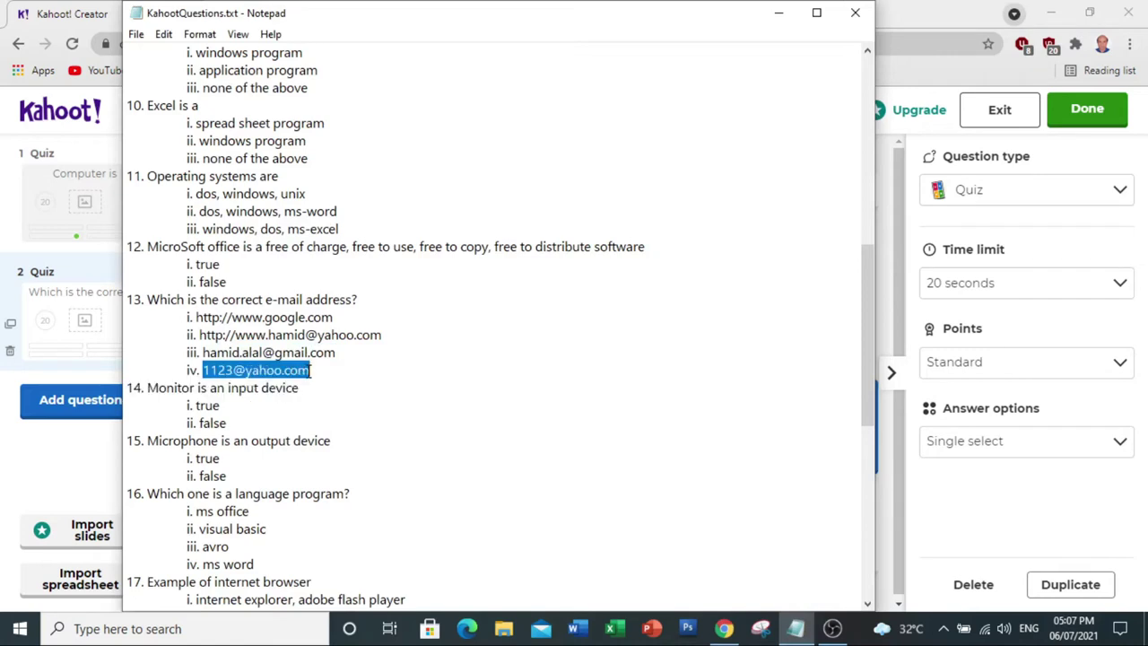
pyautogui.rightClick(292, 379)
pyautogui.click(343, 176)
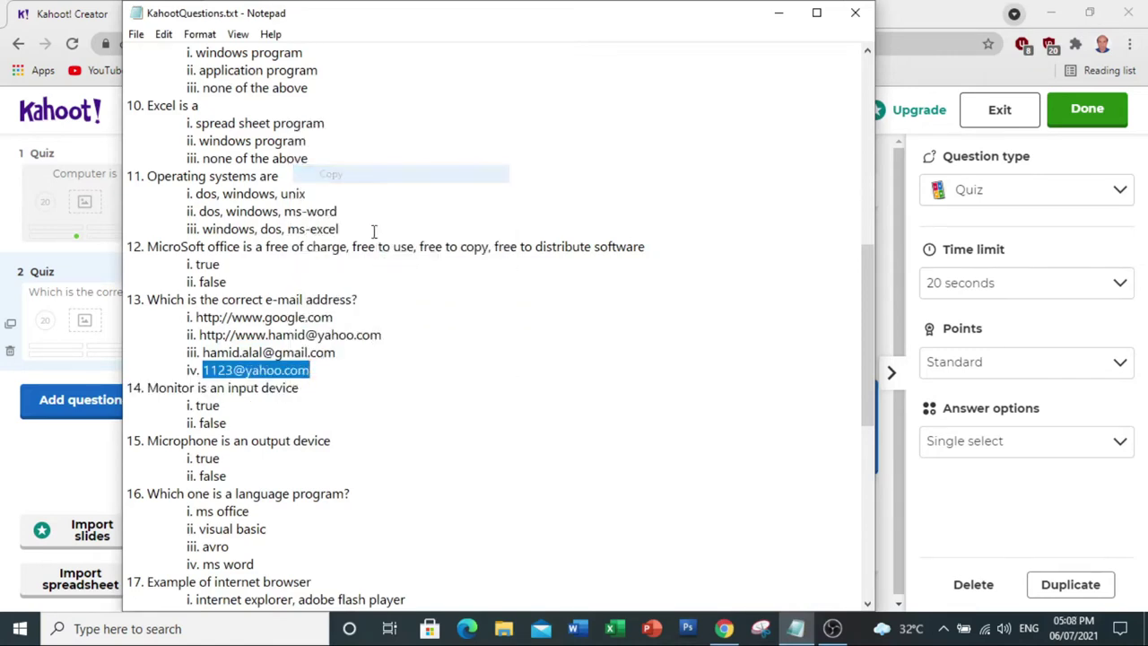
pyautogui.click(724, 629)
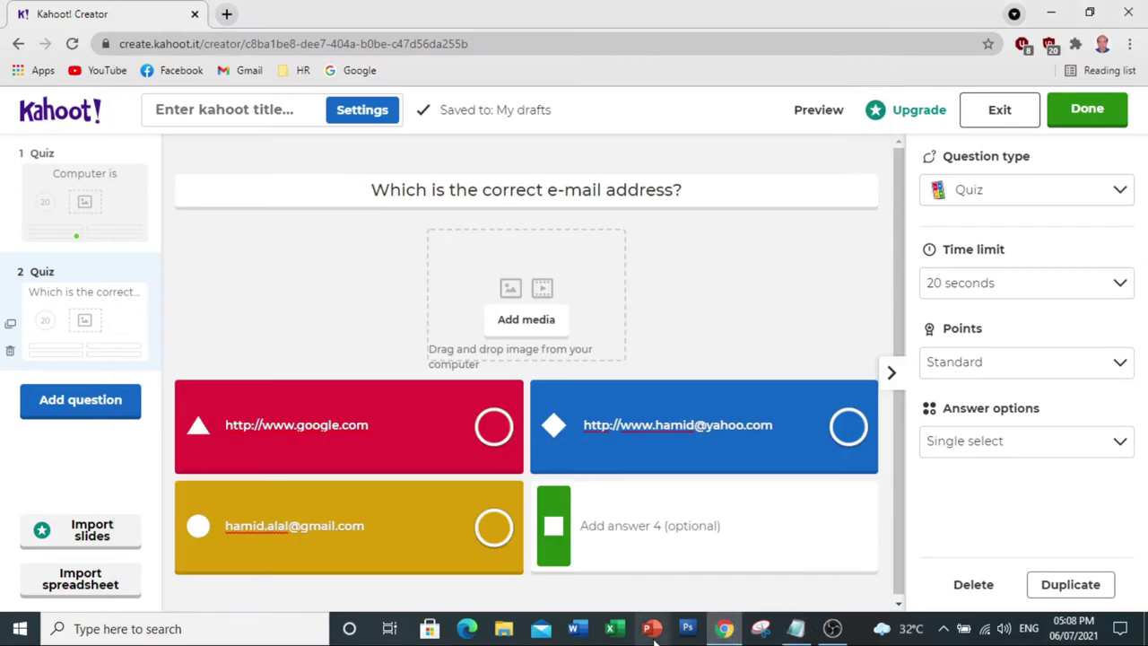
pyautogui.click(631, 527)
pyautogui.rightClick(633, 527)
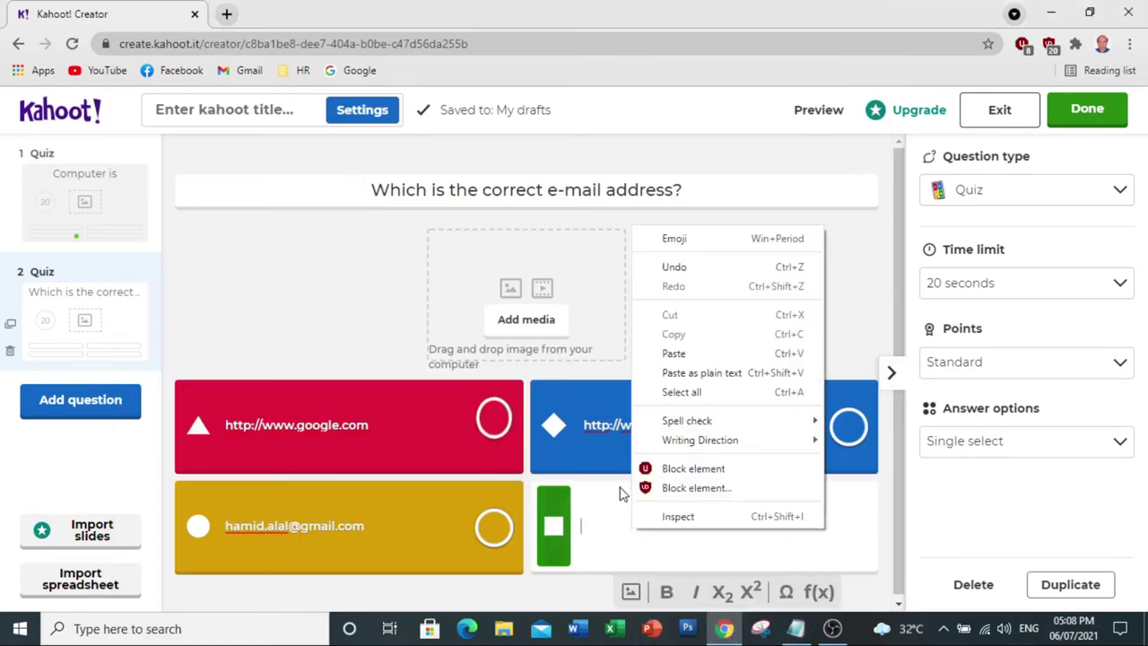
pyautogui.click(674, 354)
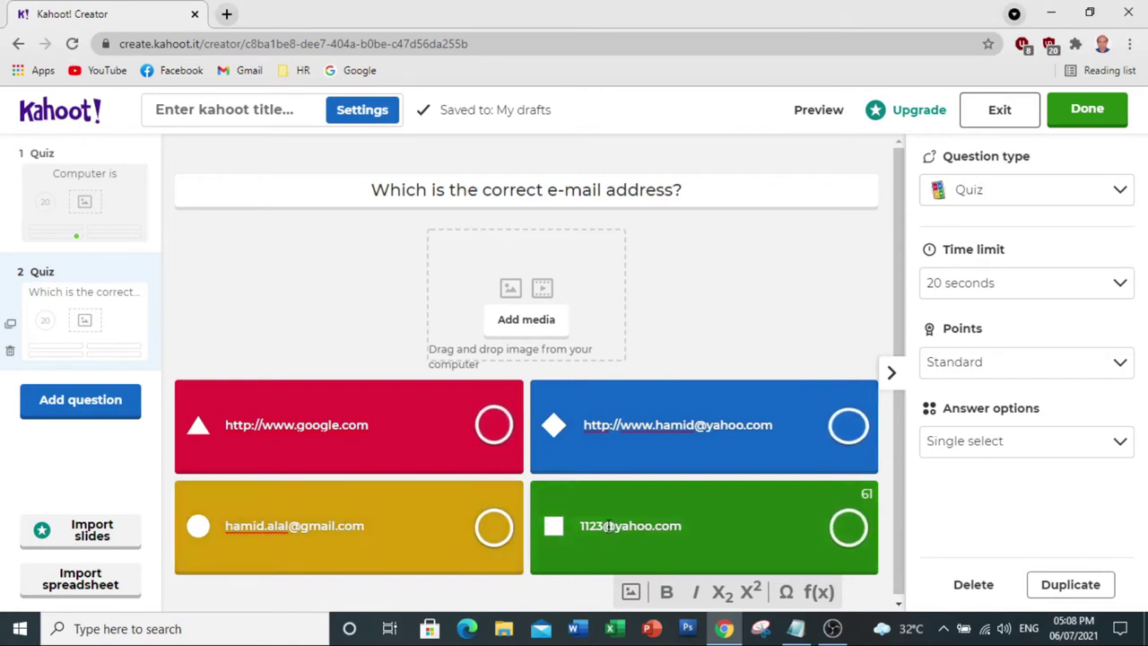
pyautogui.click(492, 529)
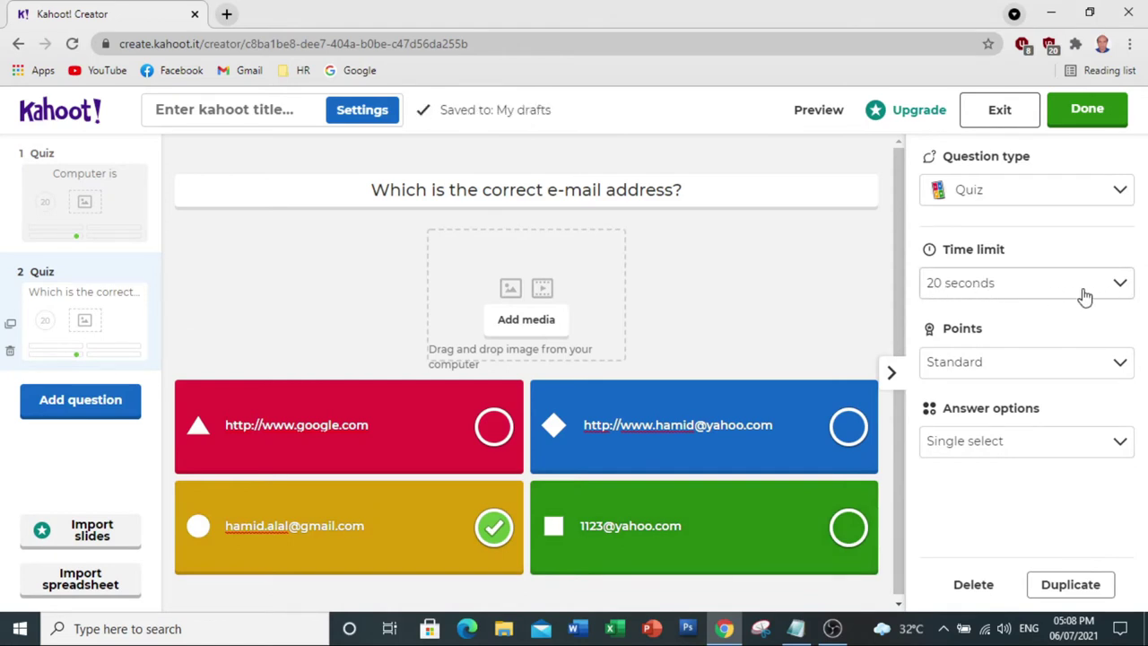
# Add a third question of the True or false type to the kahoot
pyautogui.click(79, 407)
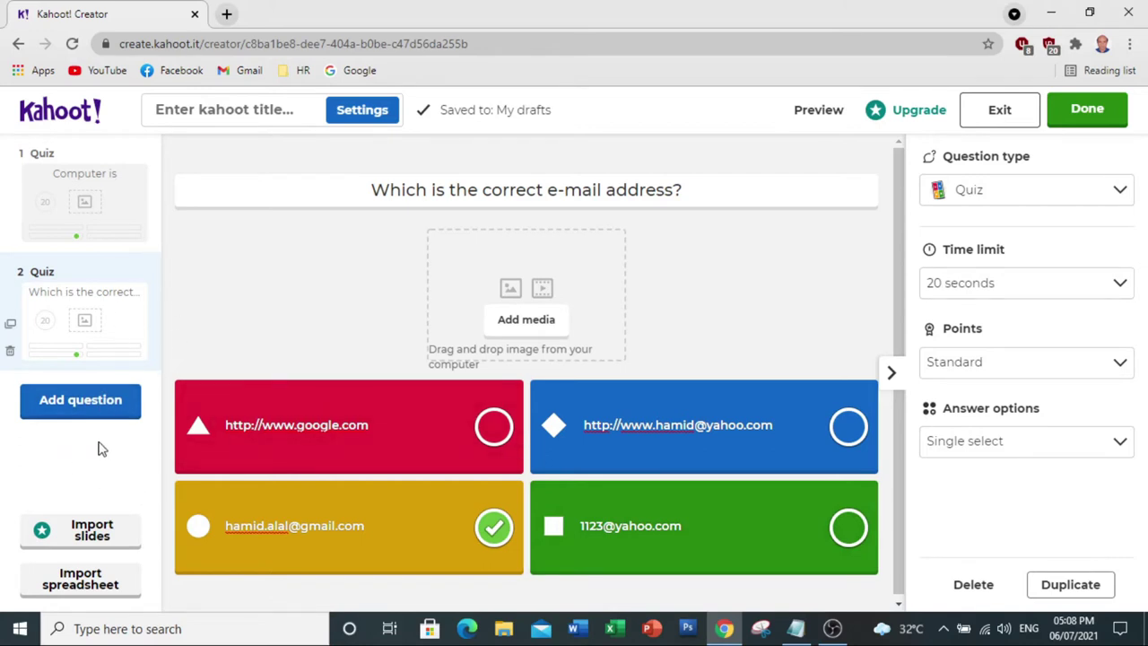
pyautogui.click(105, 404)
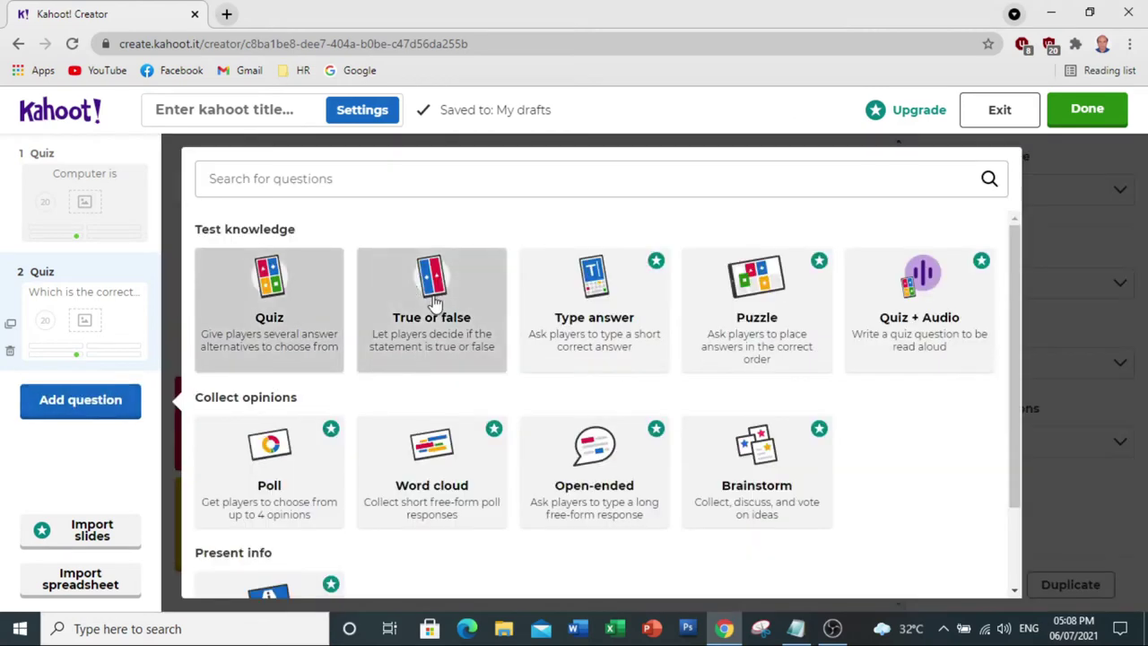
pyautogui.click(434, 305)
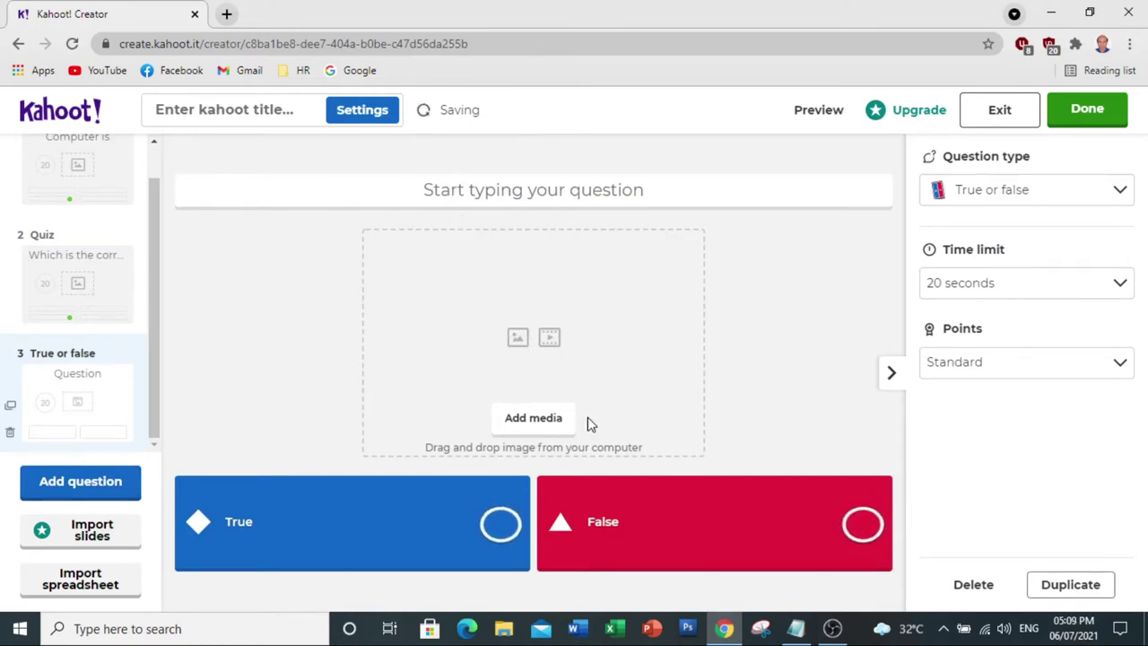
# Copy "Monitor is an input device" from question 14 in Notepad, paste it as the Kahoot! question text and mark False as correct
pyautogui.click(796, 629)
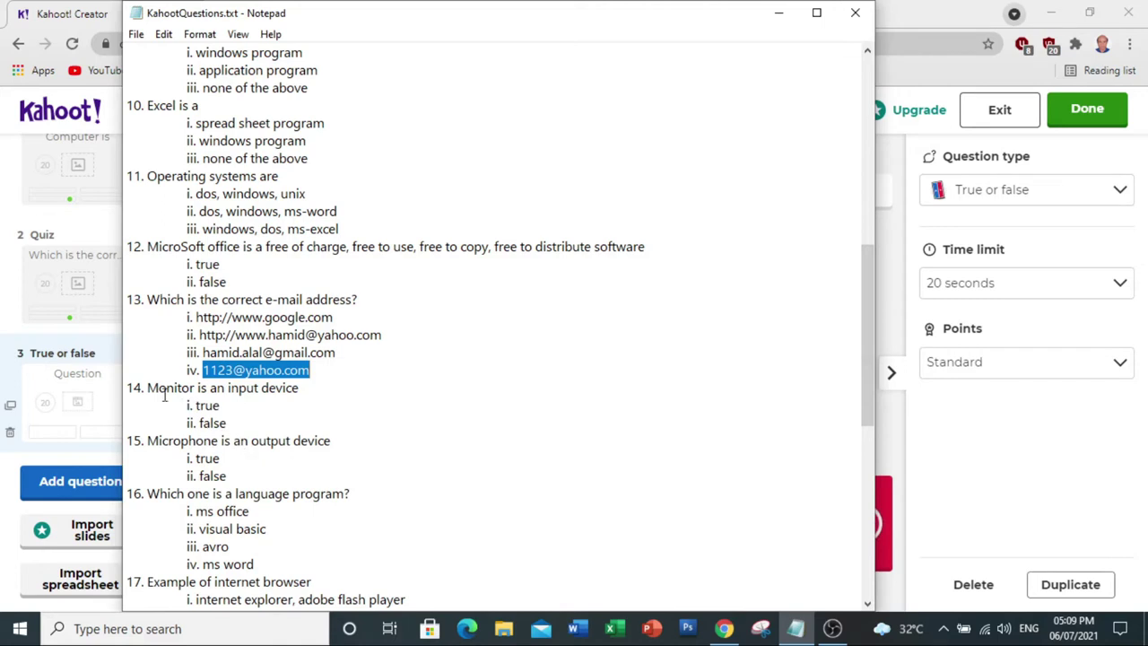
pyautogui.moveTo(148, 387); pyautogui.dragTo(301, 387)
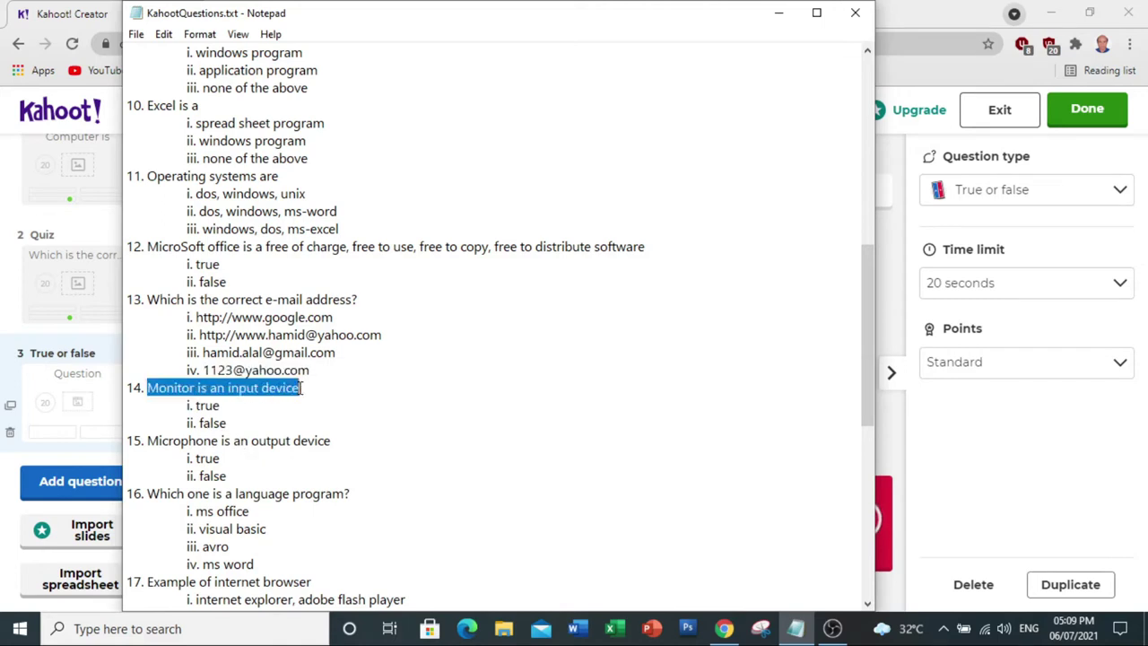
pyautogui.rightClick(284, 392)
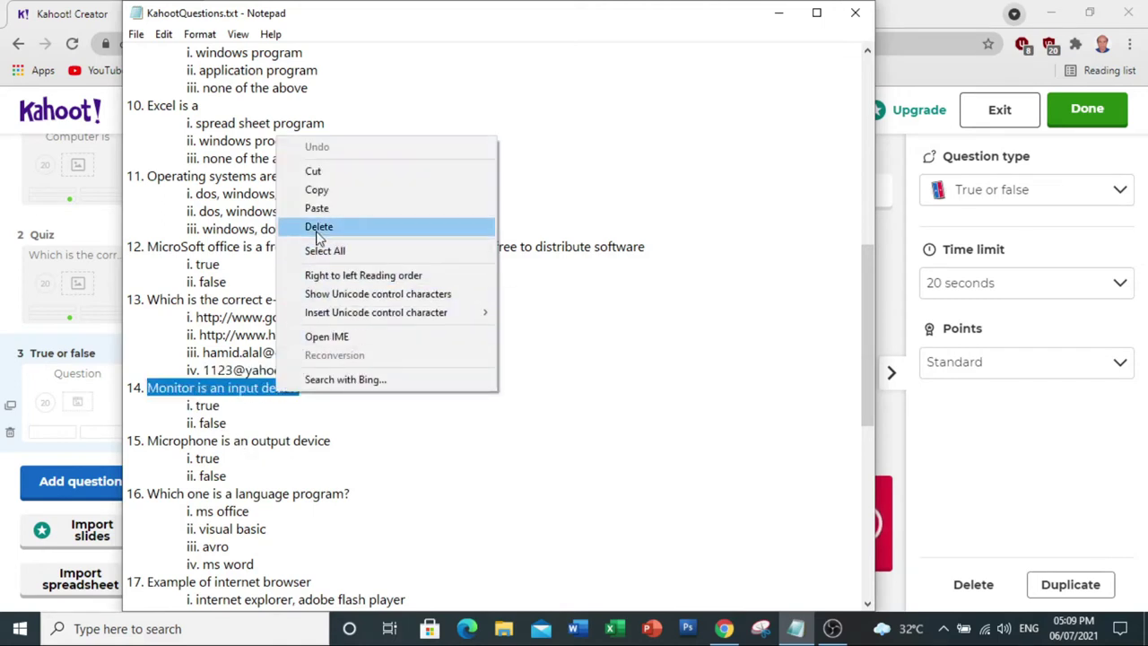
pyautogui.click(320, 190)
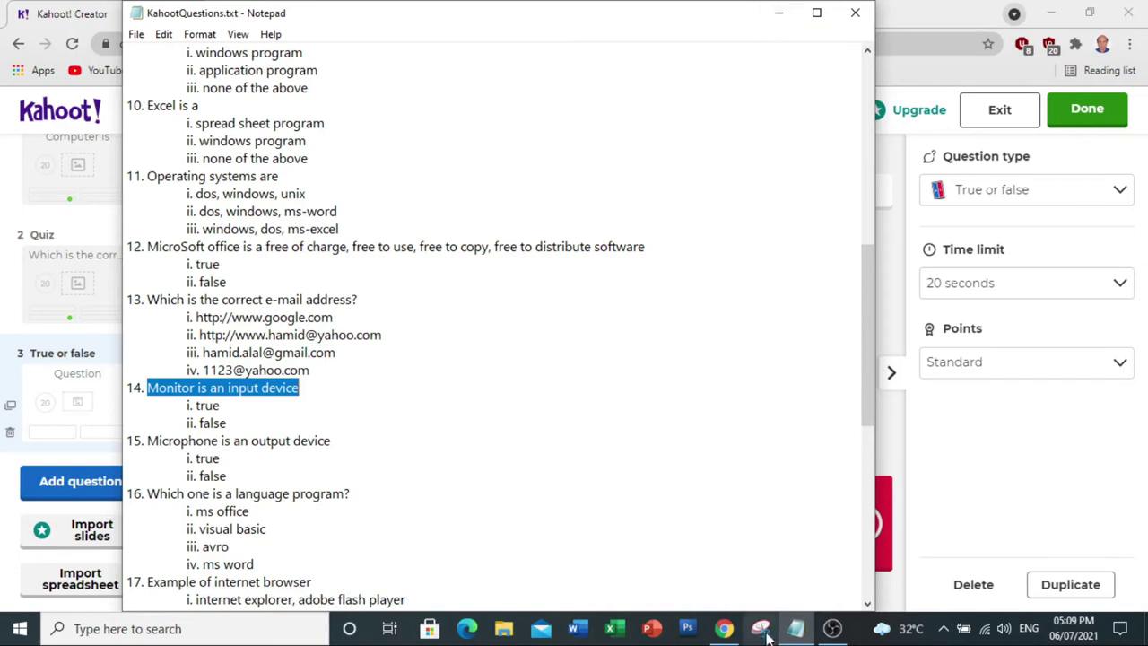
pyautogui.click(787, 17)
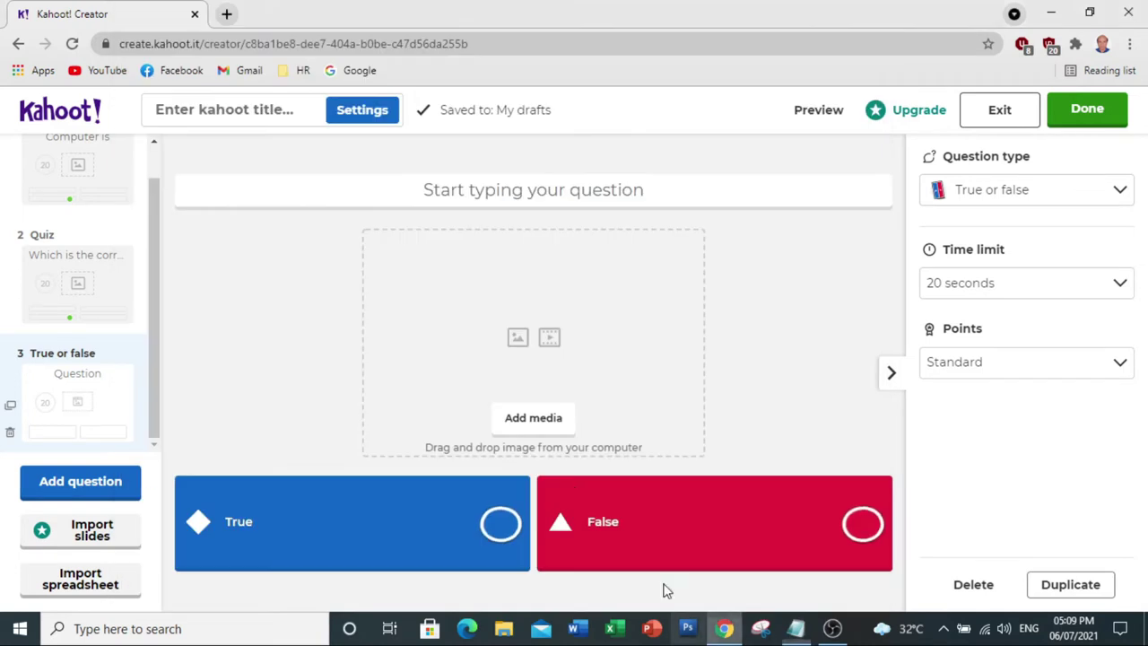
pyautogui.rightClick(488, 194)
pyautogui.click(533, 324)
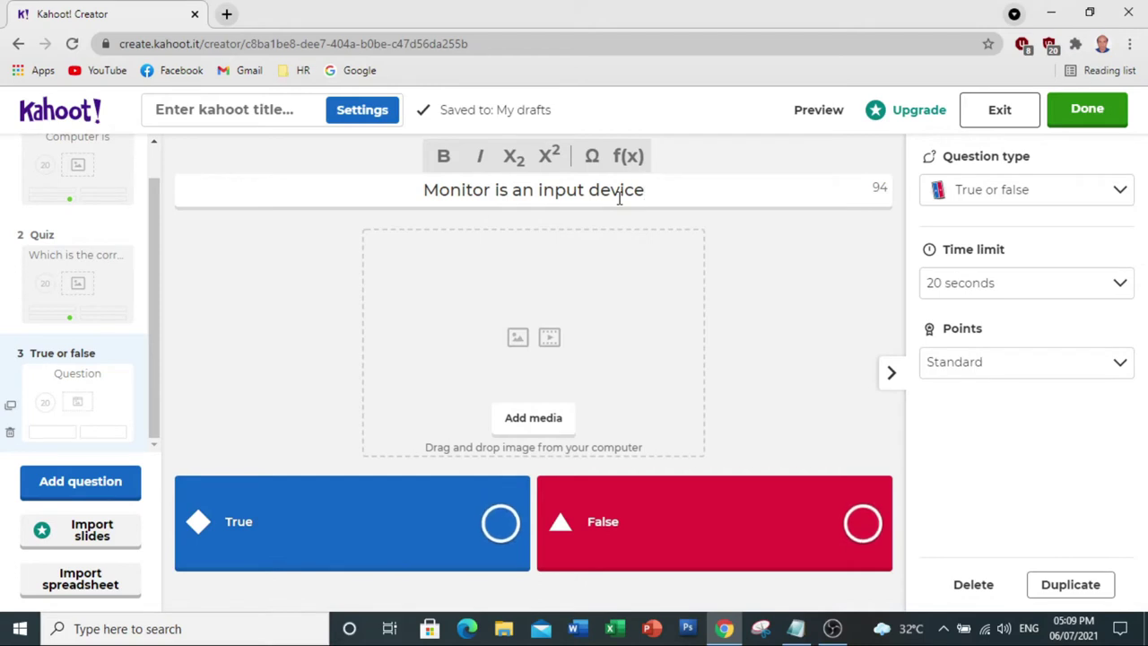
pyautogui.click(863, 526)
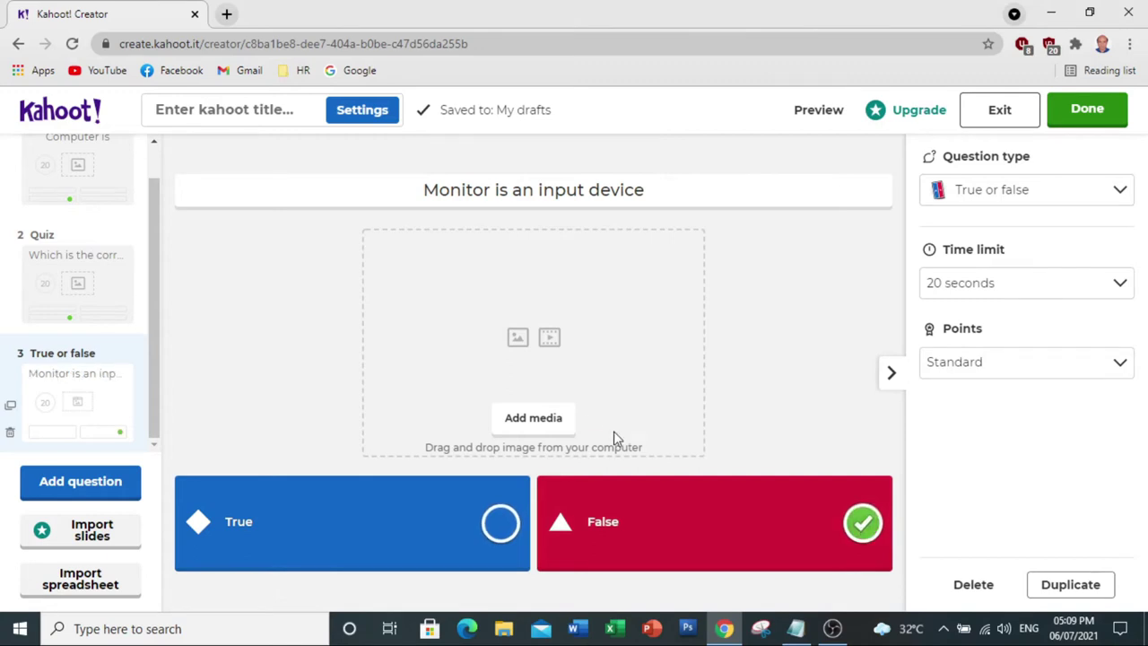
# Browse the image library's Science & Technology and TV & Film categories for a picture for the true-or-false question
pyautogui.click(528, 422)
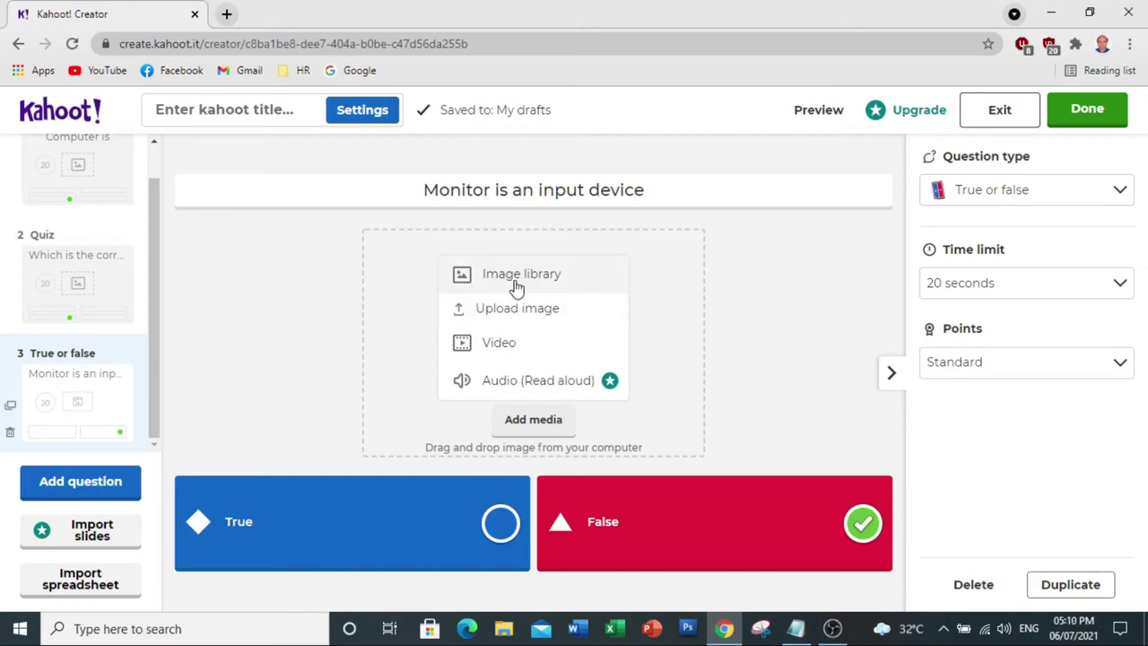
pyautogui.click(505, 280)
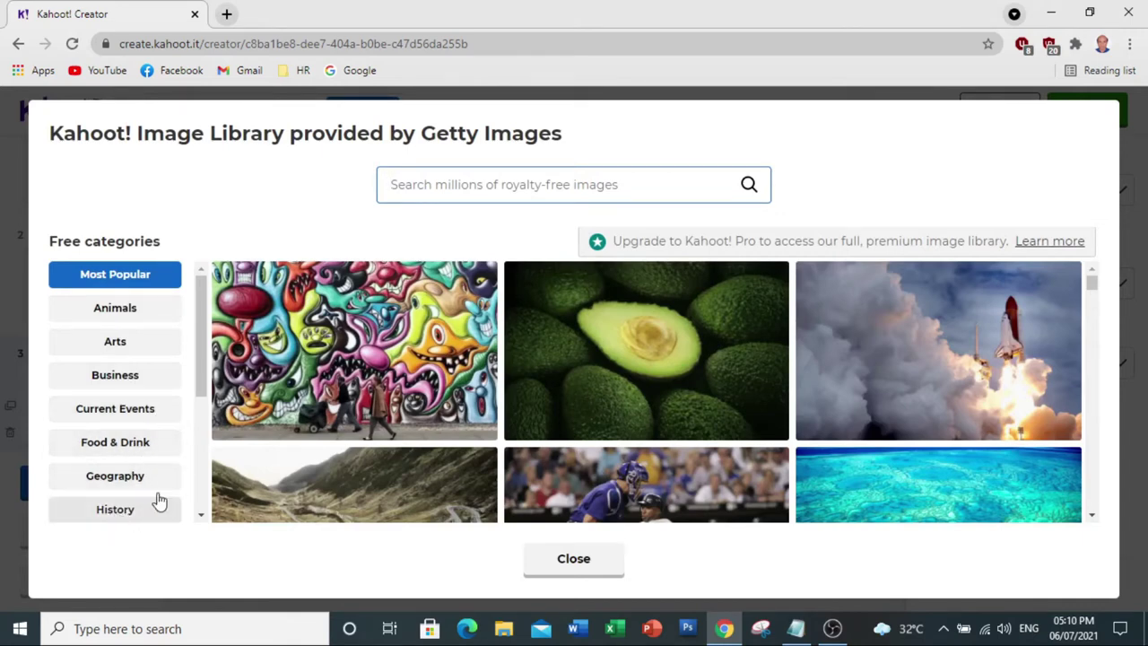
pyautogui.moveTo(204, 372); pyautogui.dragTo(200, 440)
pyautogui.scroll(-1, 203, 413)
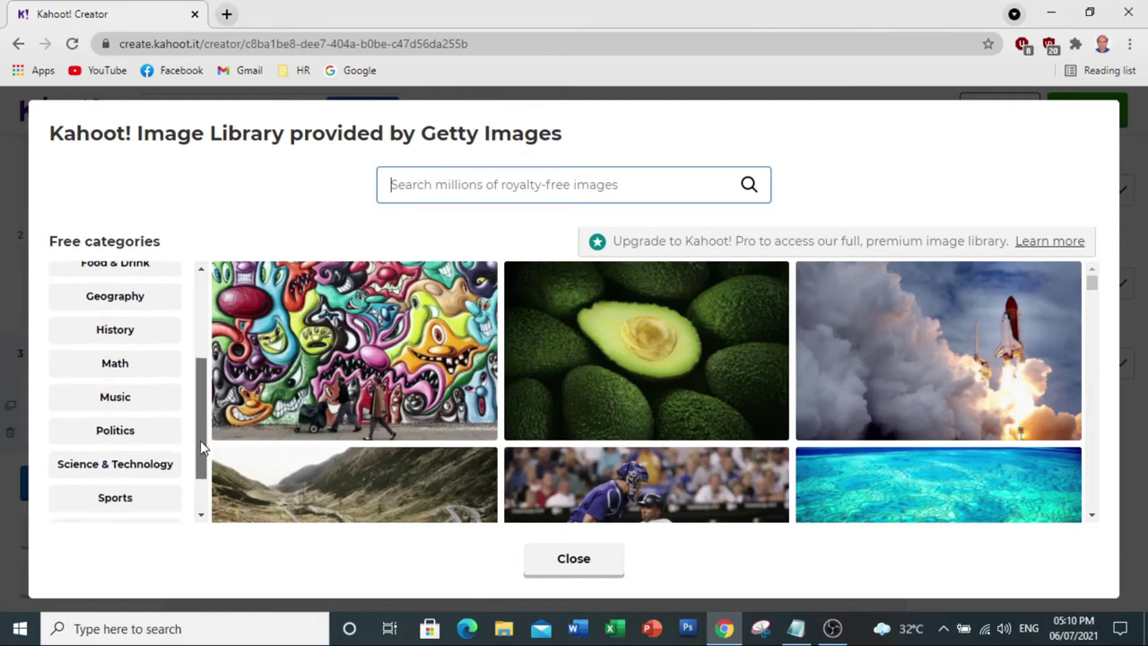
pyautogui.click(128, 476)
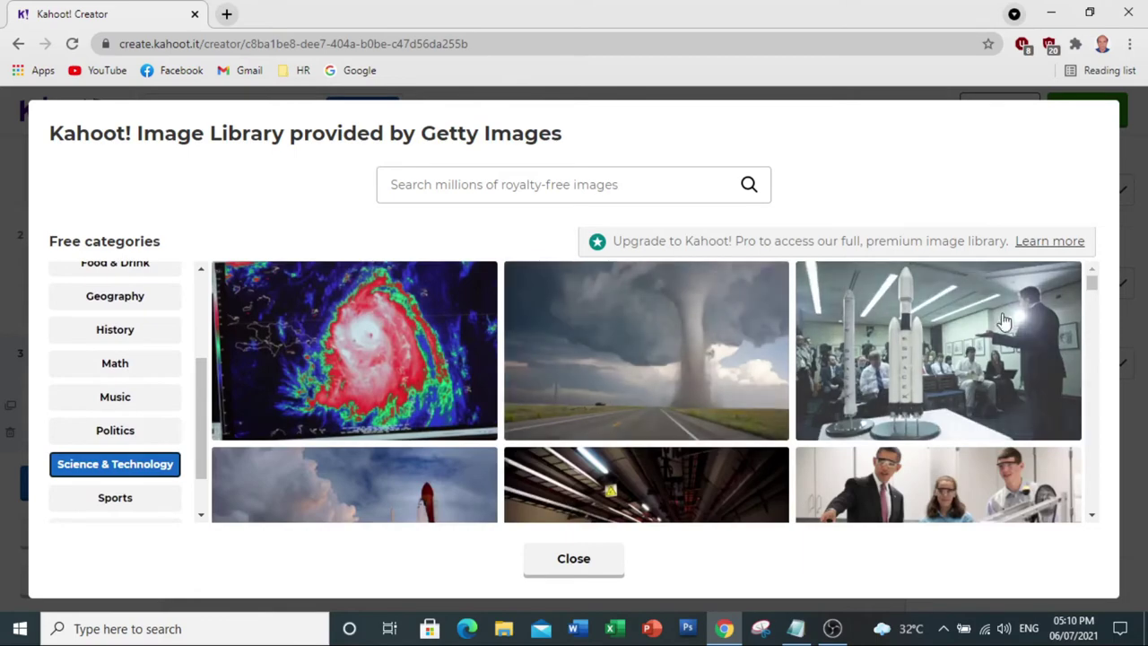
pyautogui.scroll(-5, 999, 319)
pyautogui.scroll(-12, 994, 314)
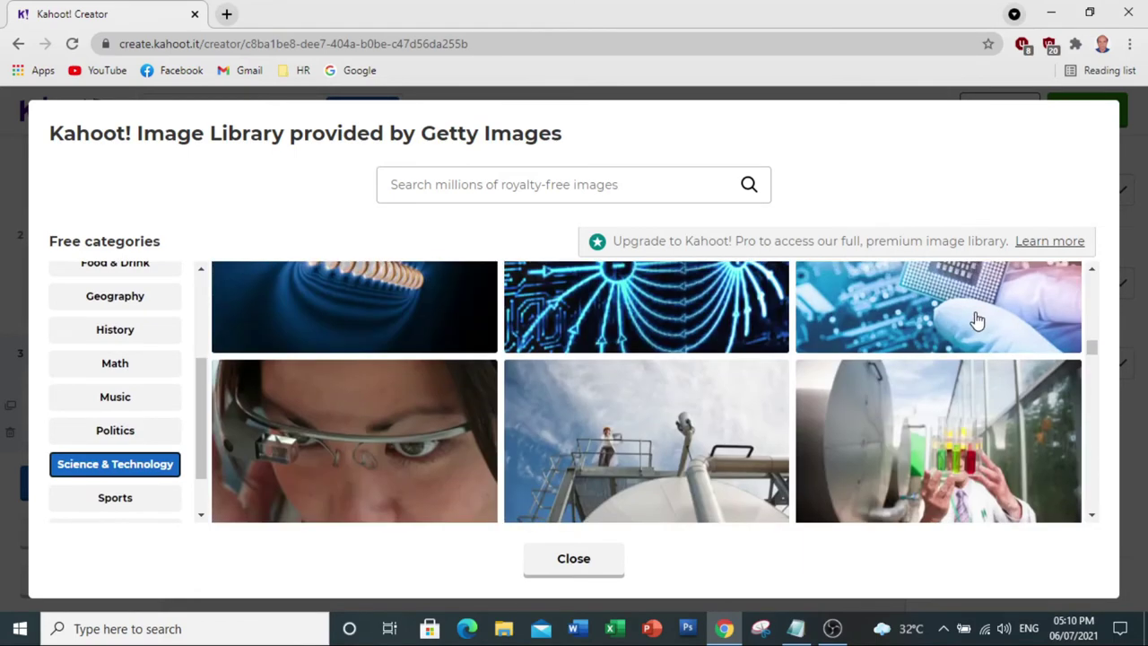
pyautogui.scroll(-2, 981, 314)
pyautogui.moveTo(205, 409); pyautogui.dragTo(205, 439)
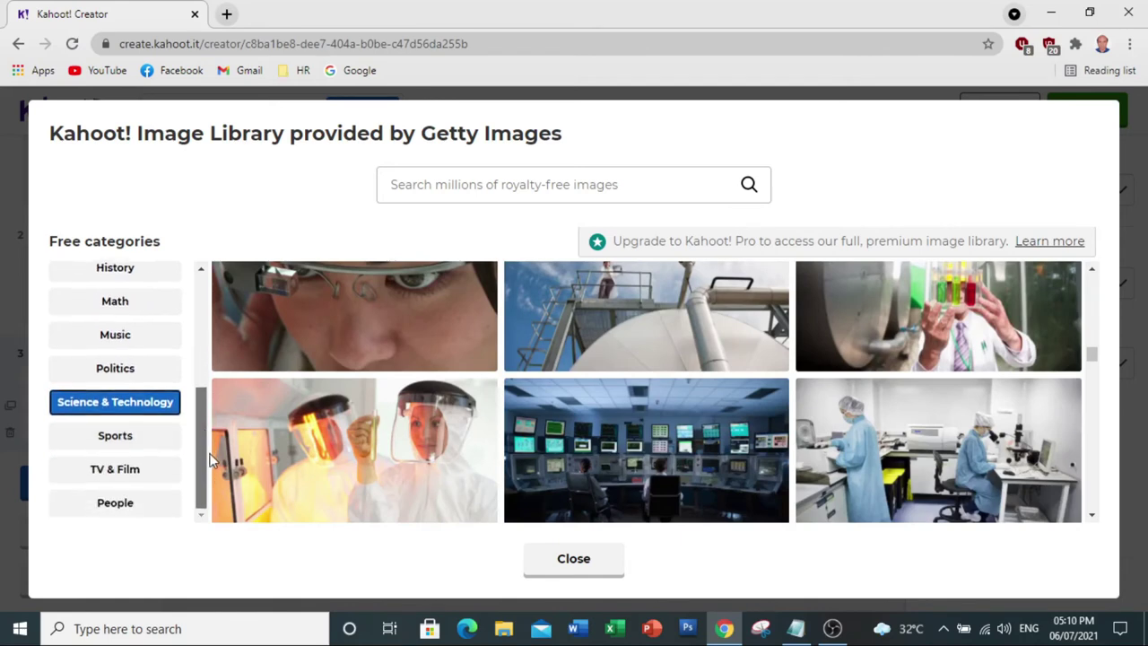
pyautogui.click(103, 475)
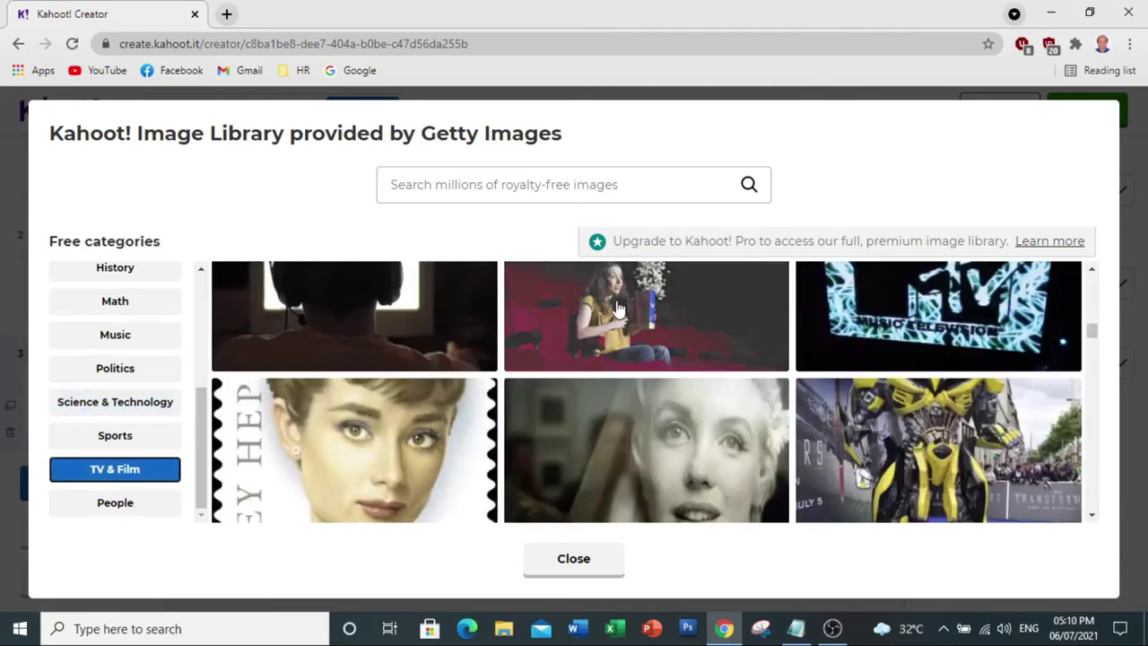
pyautogui.scroll(-5, 633, 318)
pyautogui.scroll(-5, 632, 318)
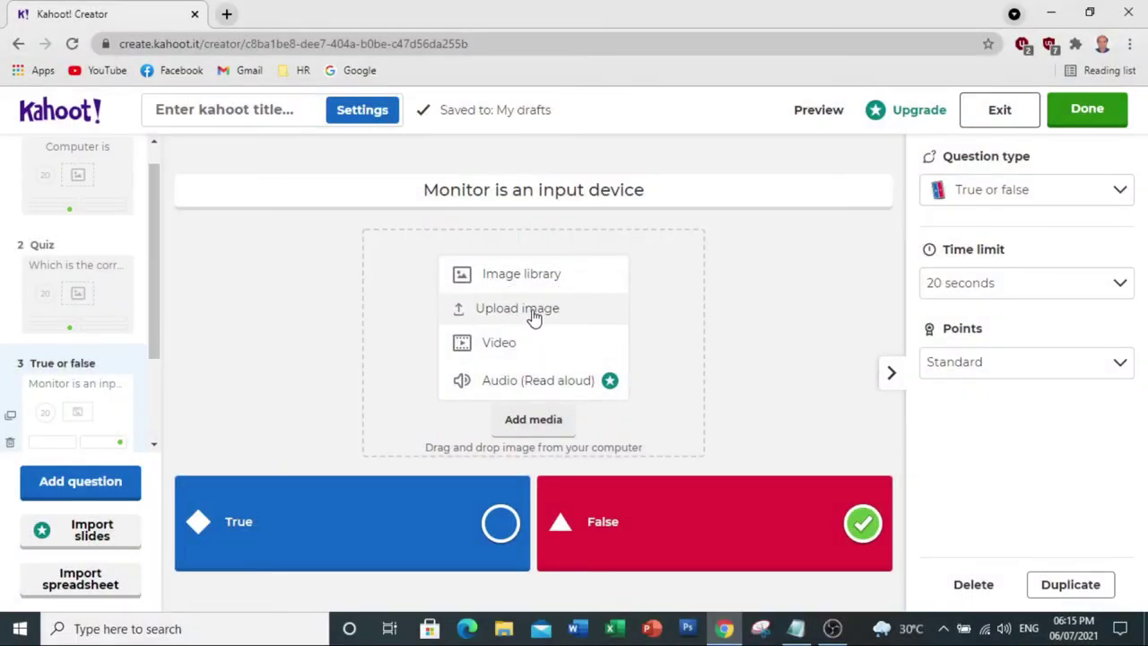
# Upload the image 12.jpg from the PIC folder as the media of the true-or-false question
pyautogui.click(533, 314)
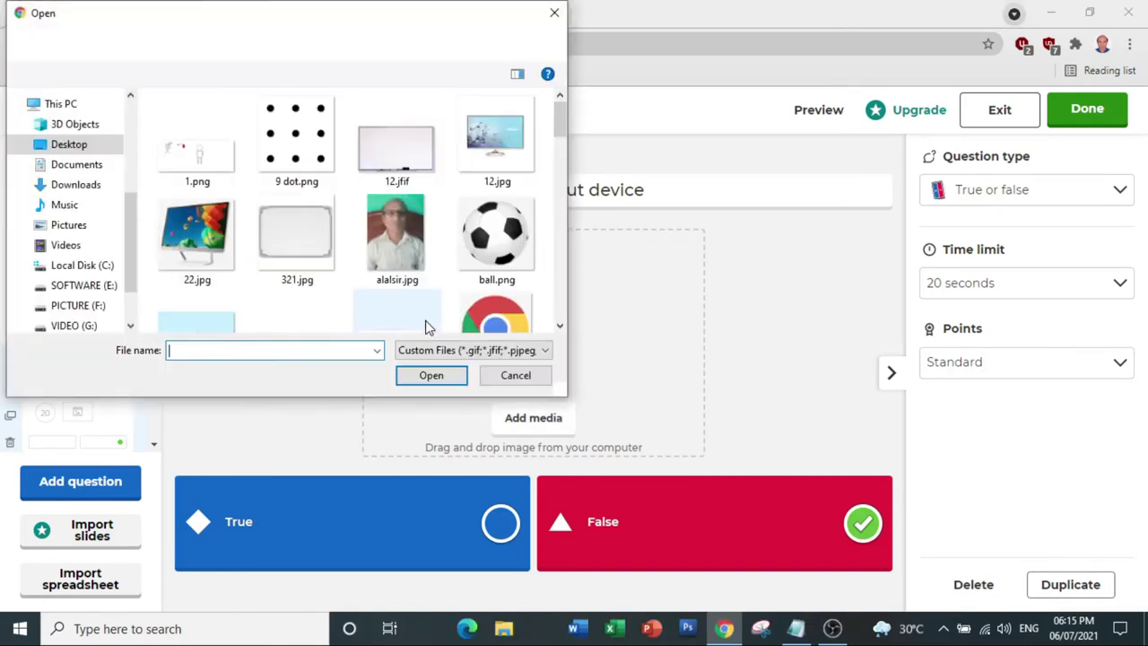
pyautogui.click(500, 150)
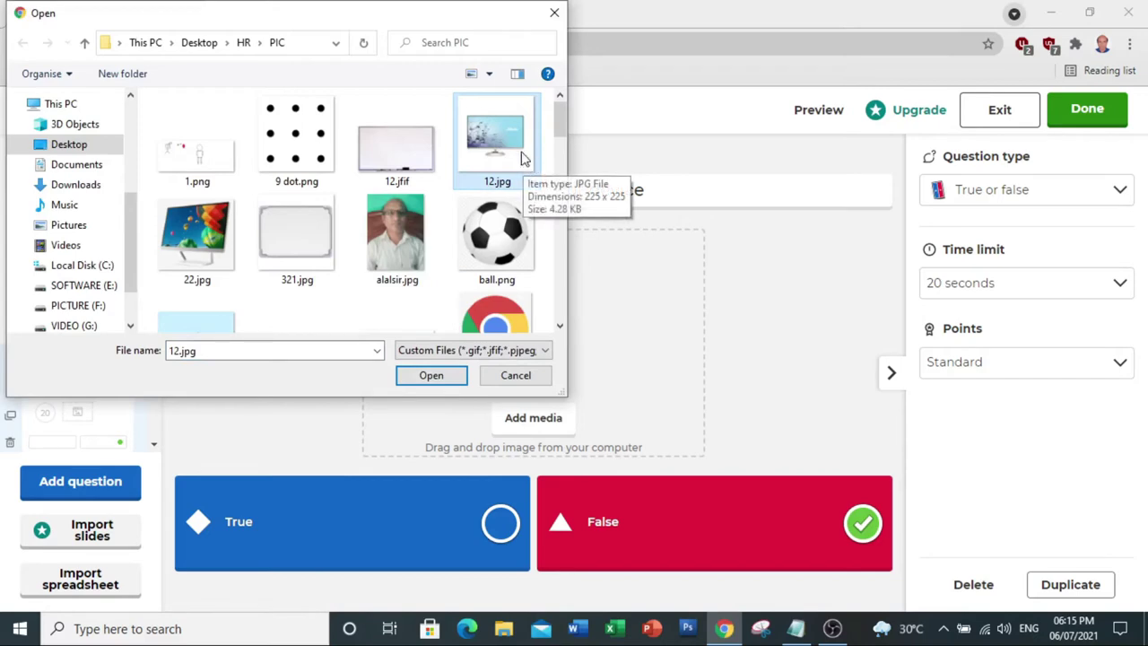
pyautogui.click(430, 377)
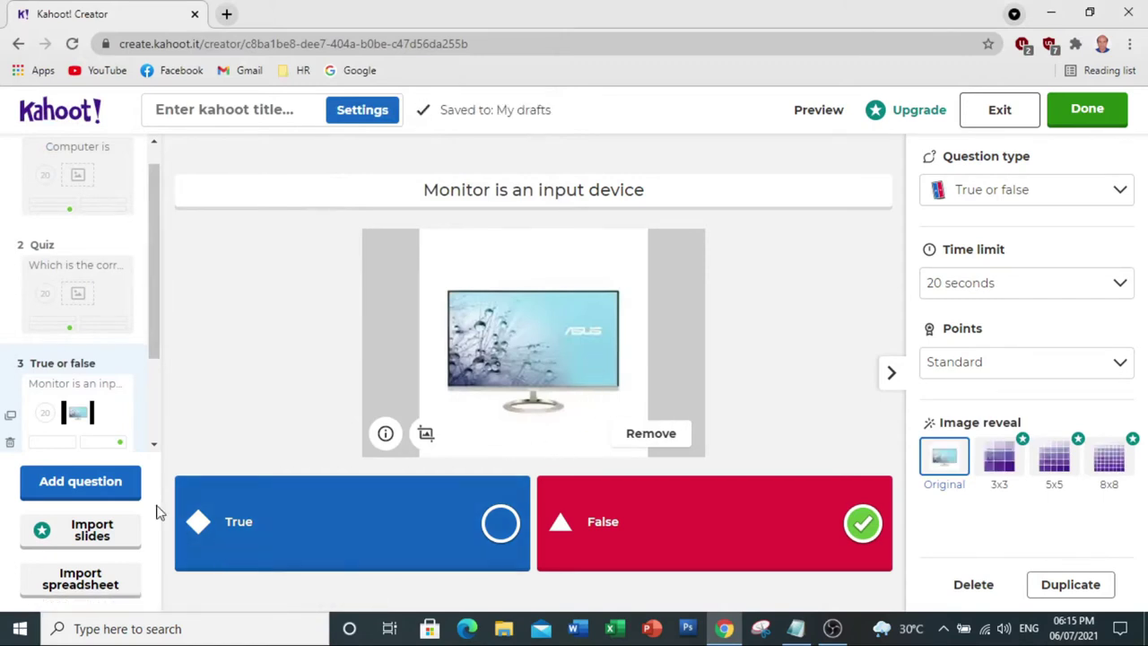
# Add a fourth question of the Quiz type and copy "Solve 54+54-2*27 = ?" from question 20 in Notepad as its text
pyautogui.click(67, 486)
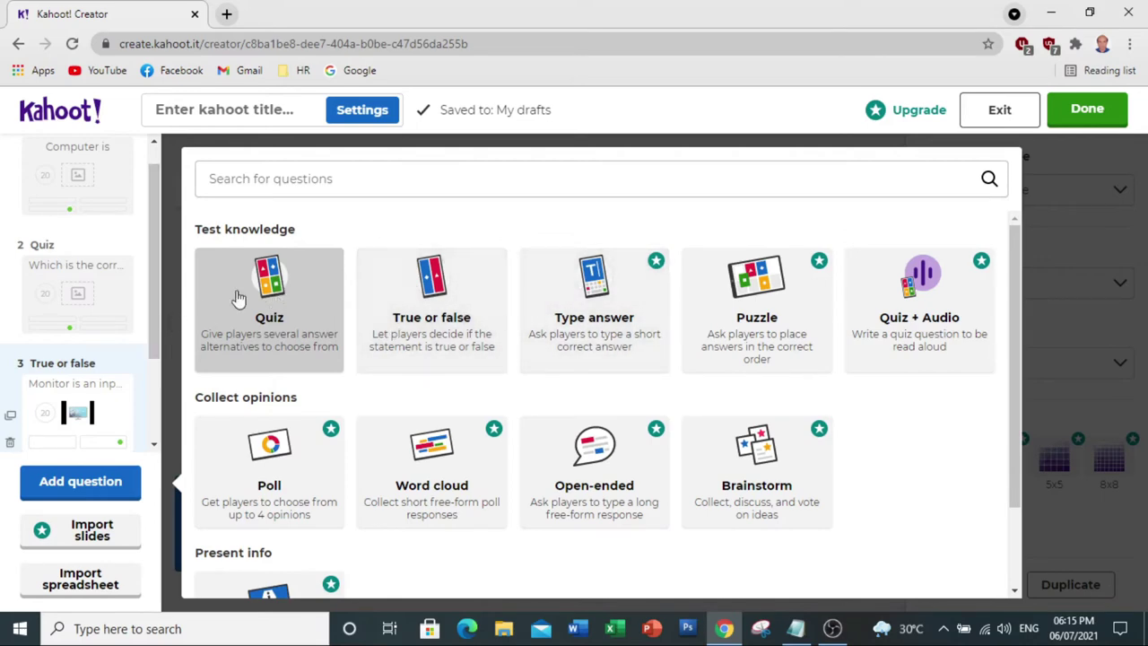
pyautogui.click(282, 295)
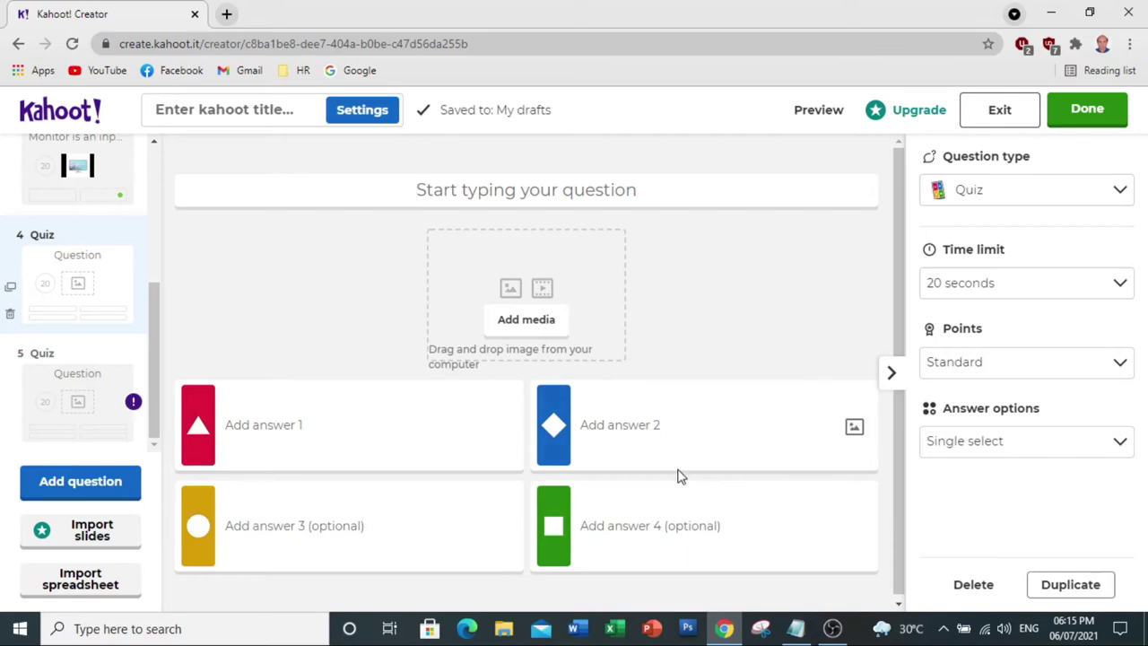
pyautogui.click(795, 630)
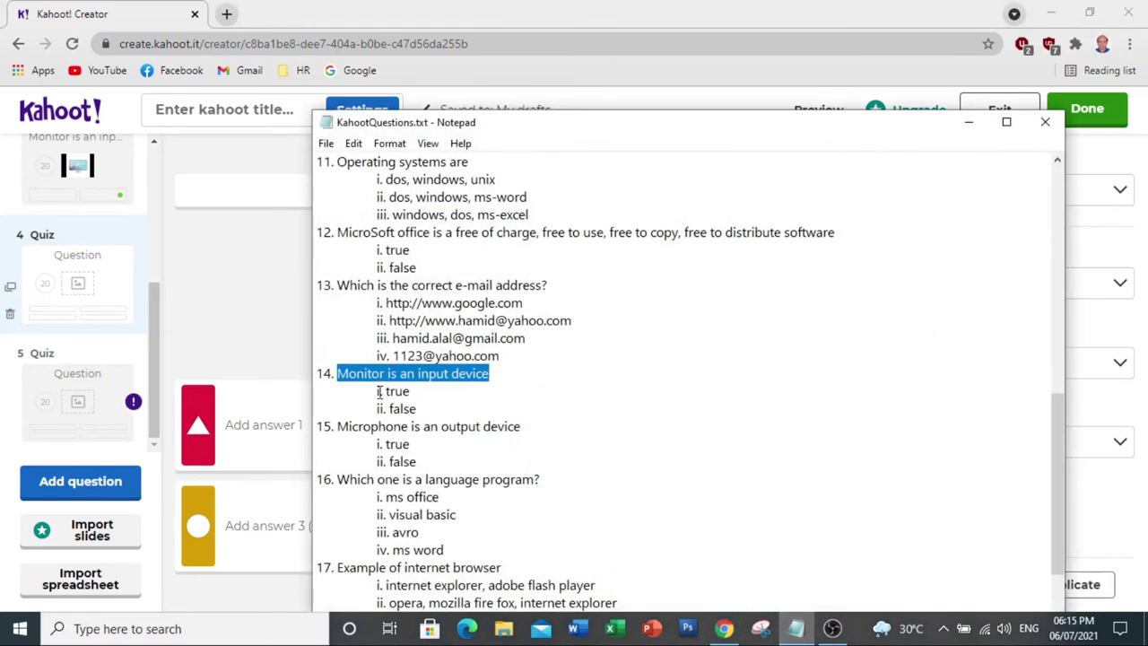
pyautogui.moveTo(1057, 414); pyautogui.dragTo(1076, 526)
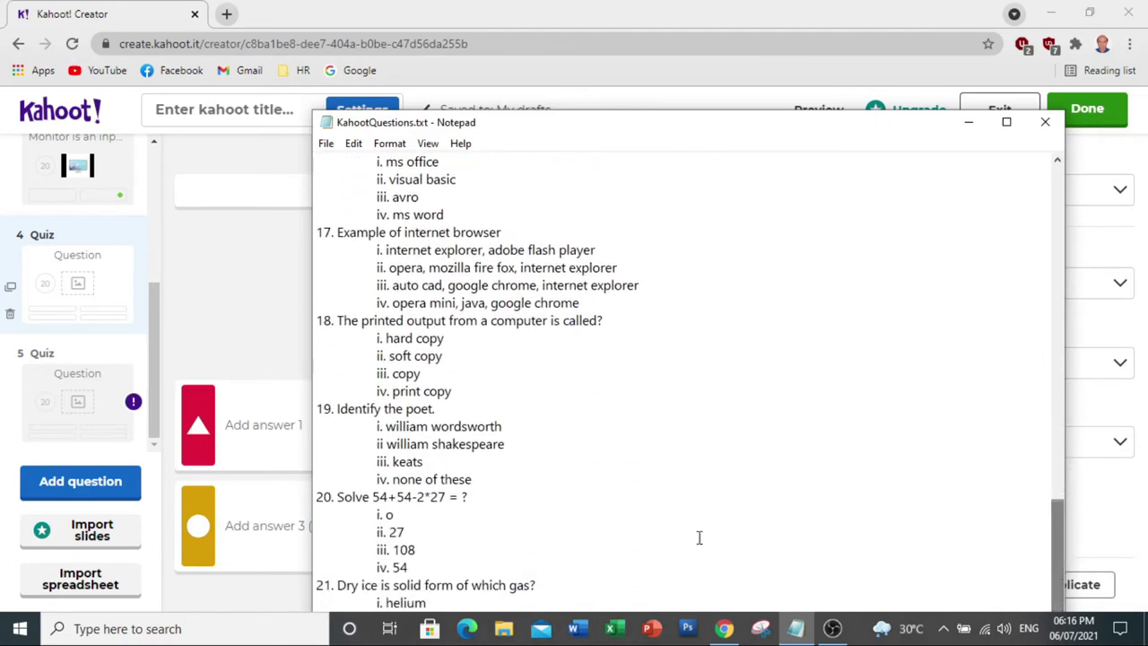
pyautogui.scroll(-1, 1055, 529)
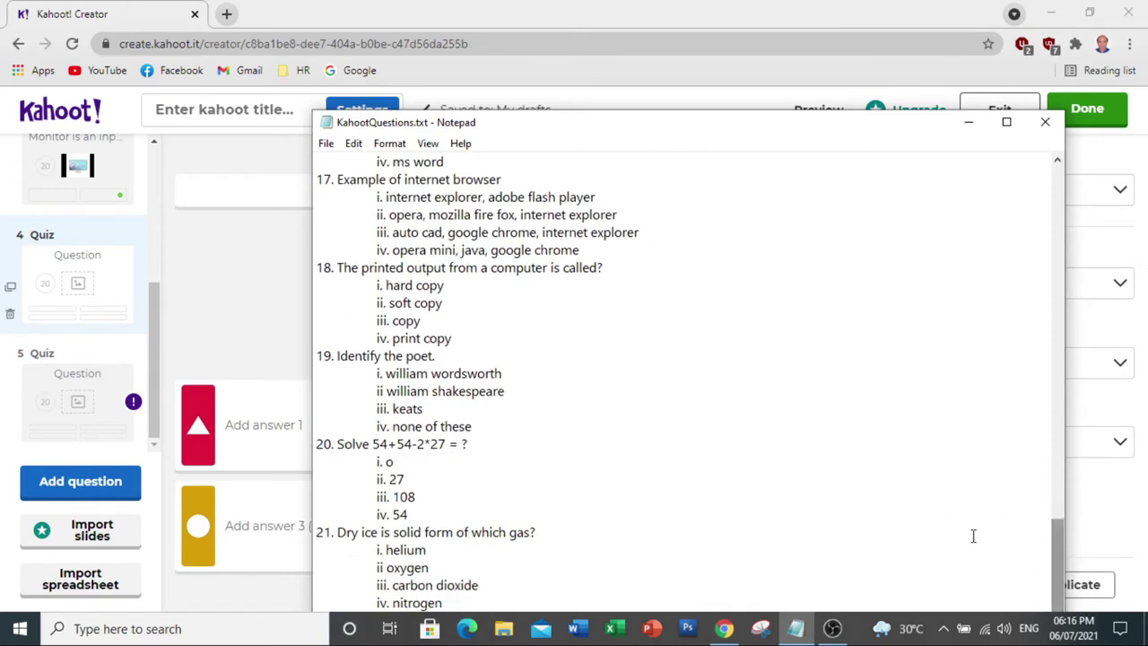
pyautogui.moveTo(337, 443); pyautogui.dragTo(470, 443)
pyautogui.hotkey('ctrl', 'c')
pyautogui.rightClick(454, 443)
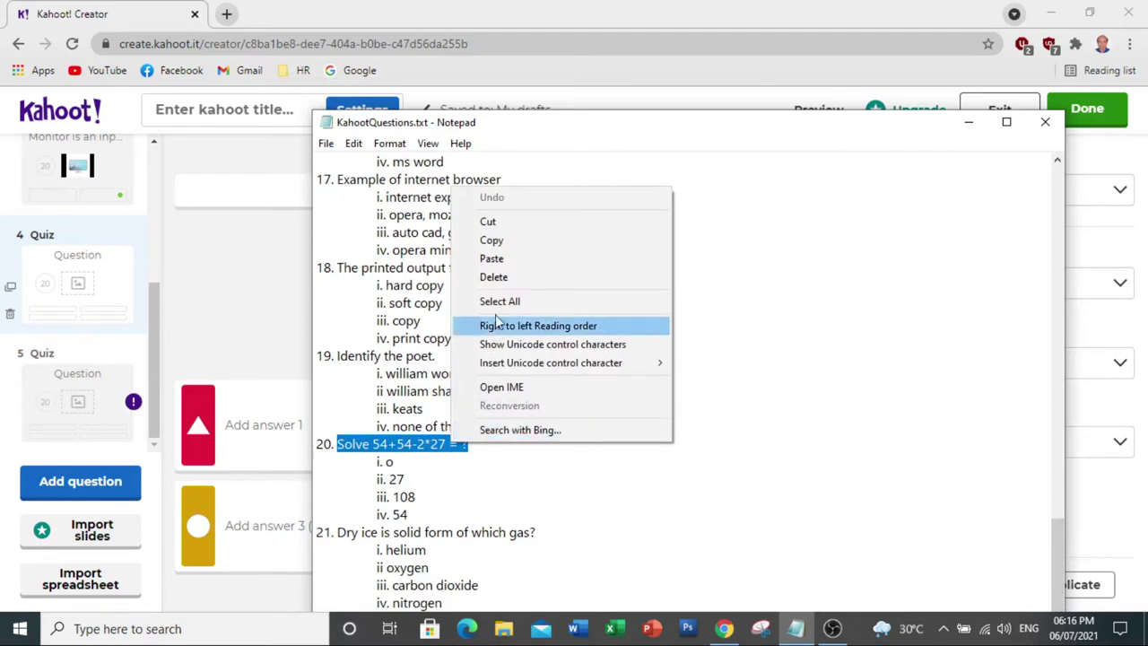
pyautogui.click(499, 241)
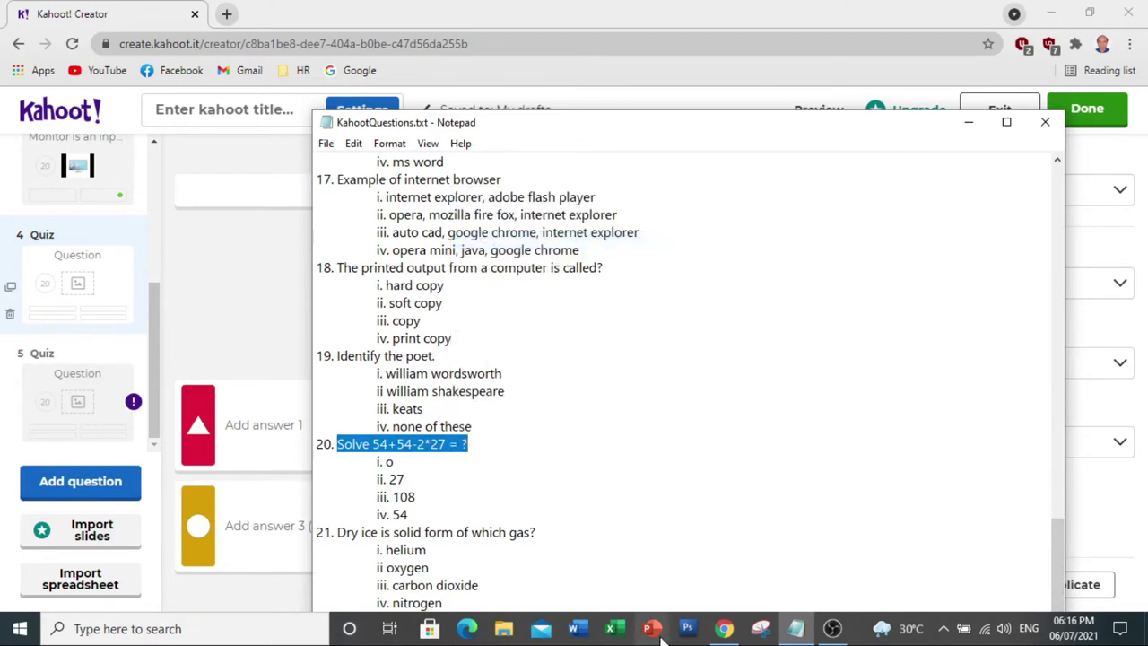
pyautogui.click(724, 629)
pyautogui.rightClick(445, 185)
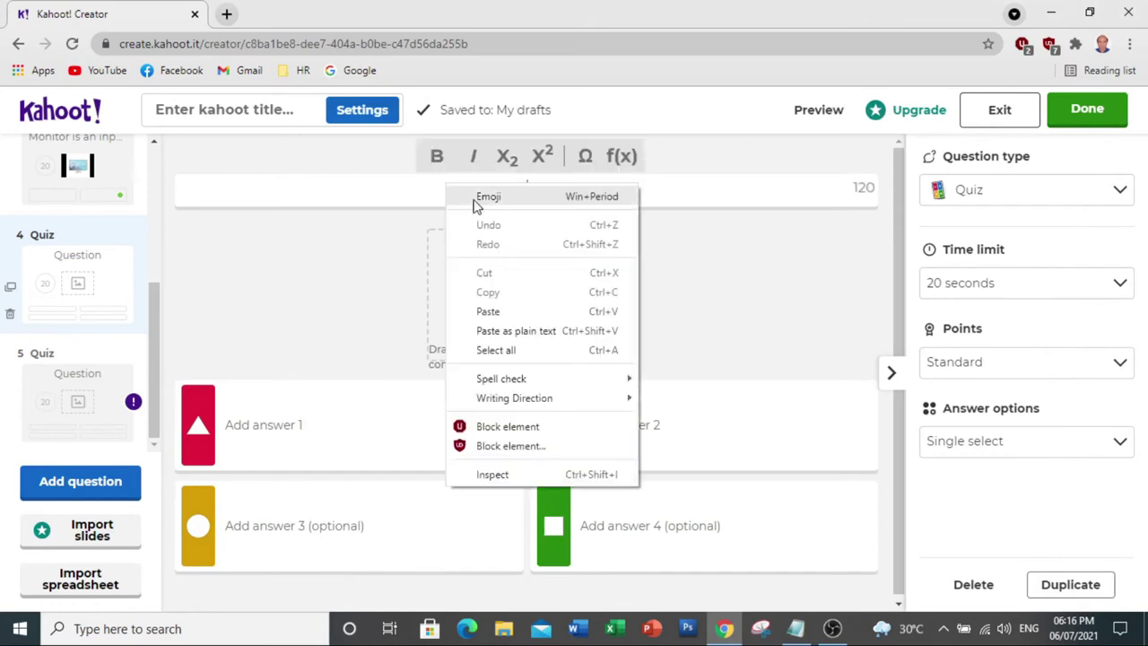
pyautogui.click(505, 311)
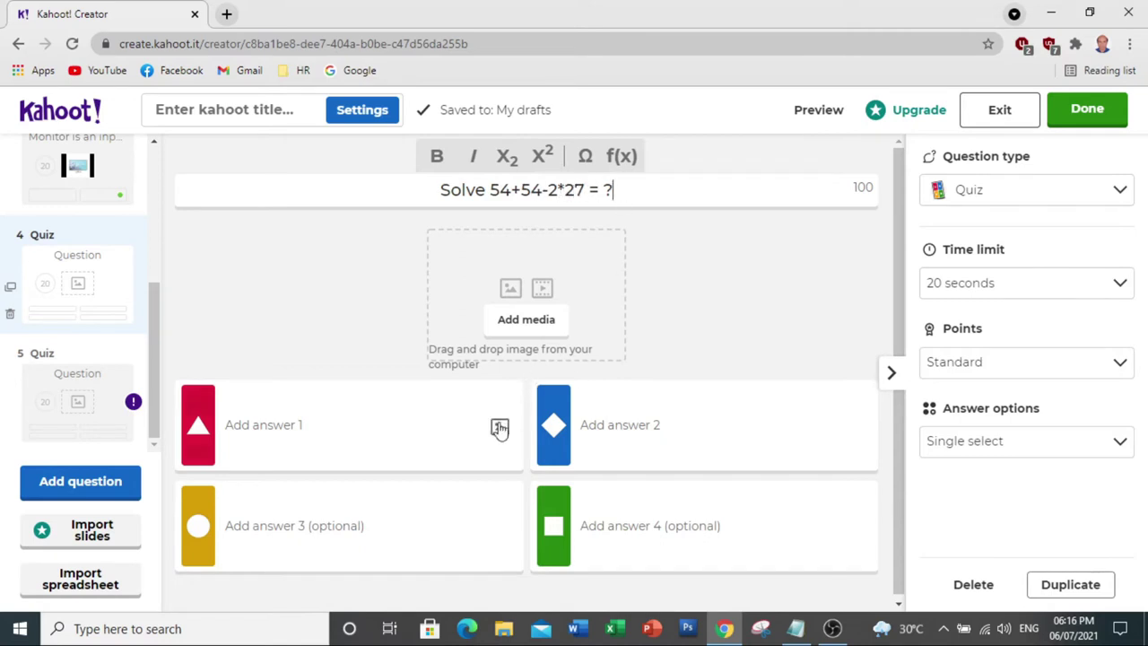
# Check the first option of question 20 in Notepad, enter 0, 54, 108 and 27 as answers 1 to 4, and mark 54 as correct
pyautogui.click(796, 628)
pyautogui.click(389, 462)
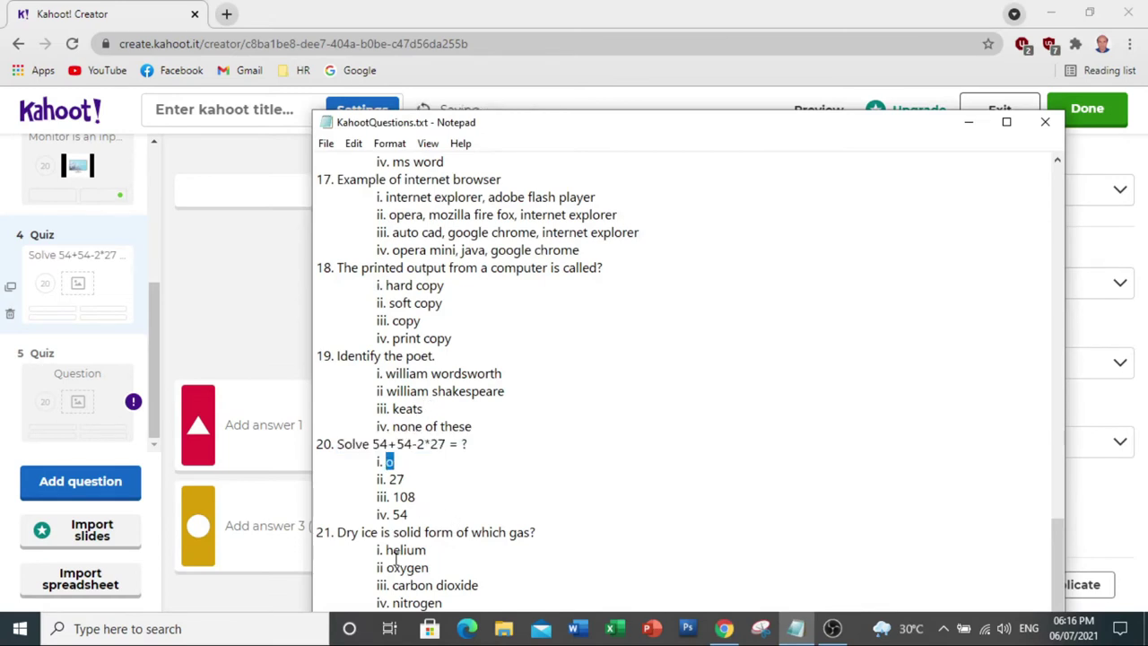
pyautogui.click(725, 633)
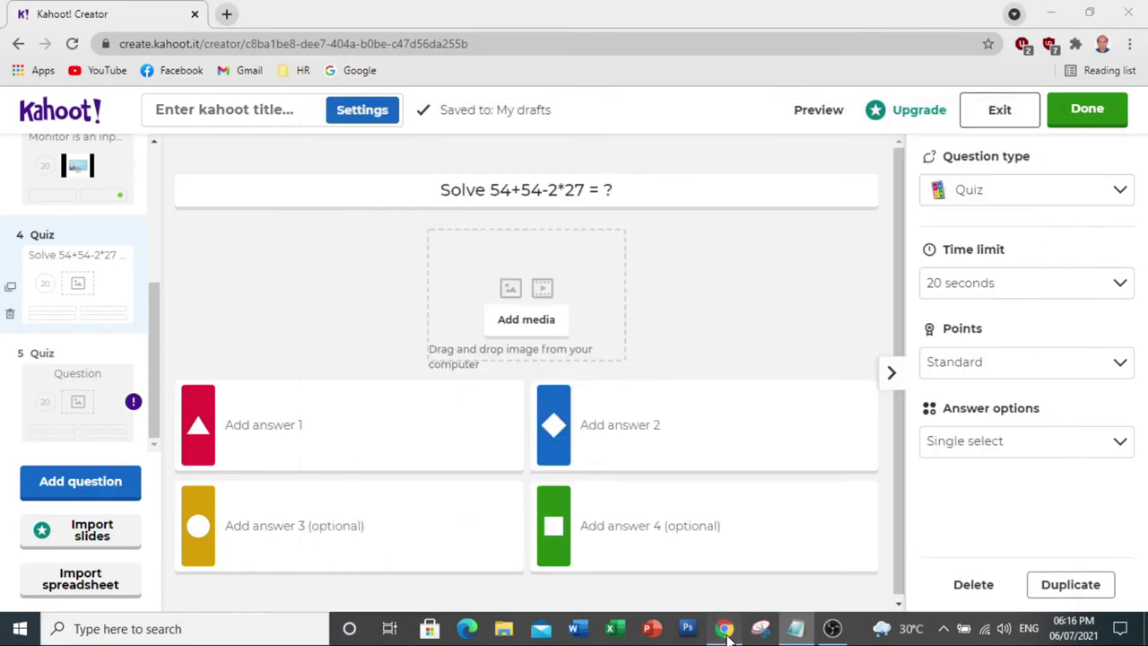
pyautogui.click(255, 423)
pyautogui.write('0')
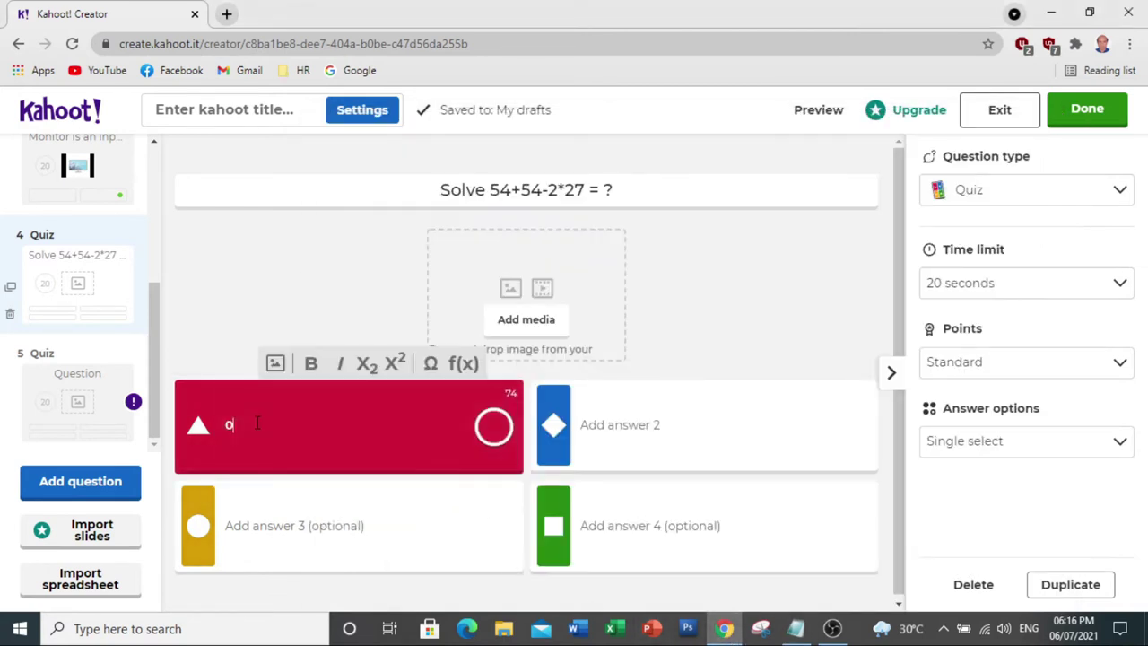
pyautogui.click(629, 424)
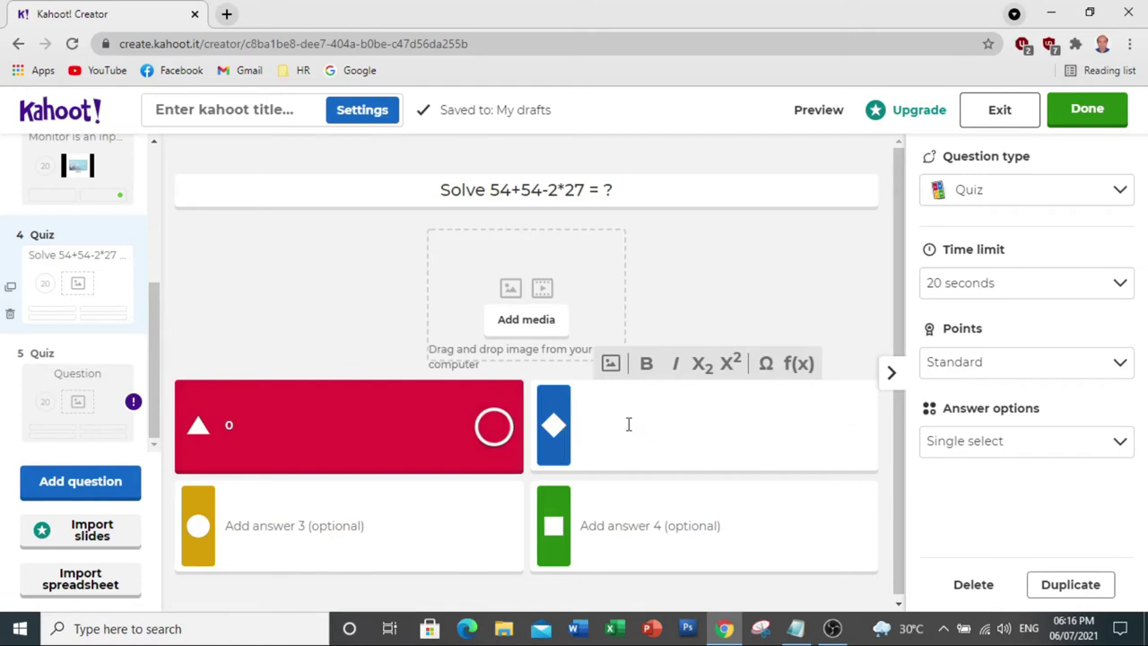
pyautogui.write('54')
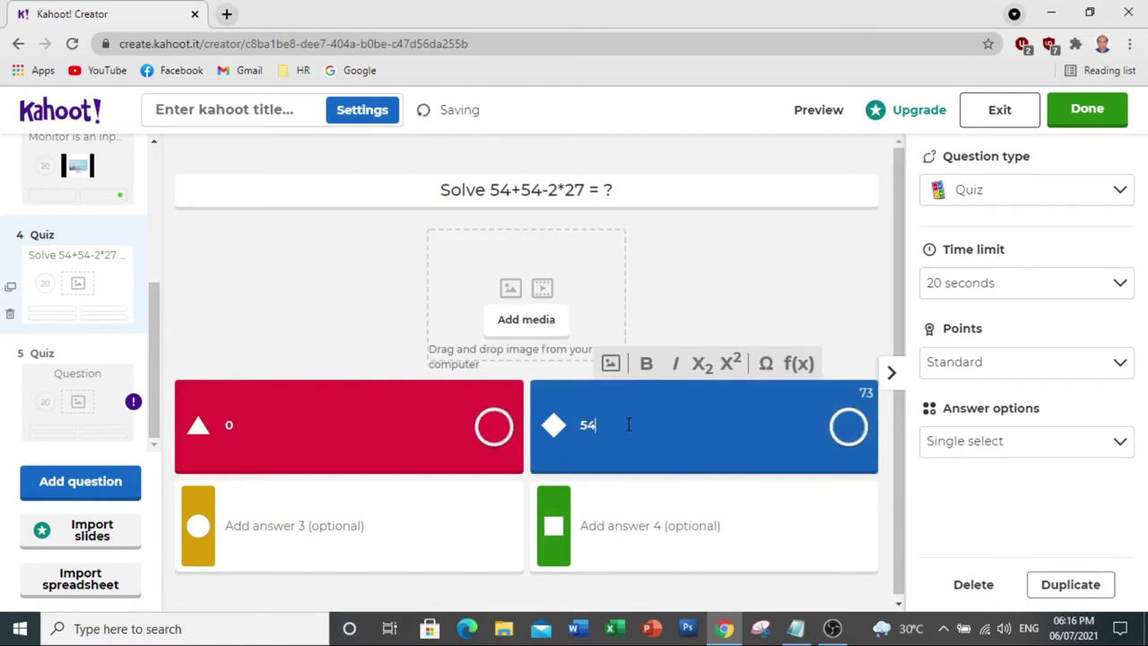
pyautogui.click(254, 527)
pyautogui.write('108')
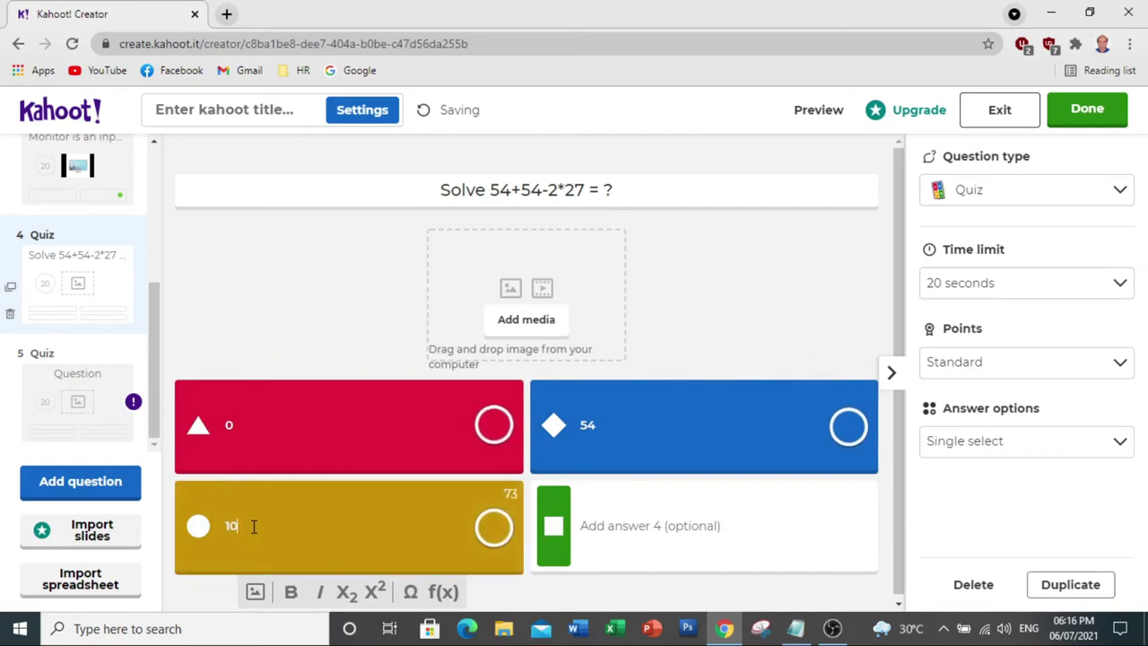
pyautogui.click(604, 528)
pyautogui.write('27')
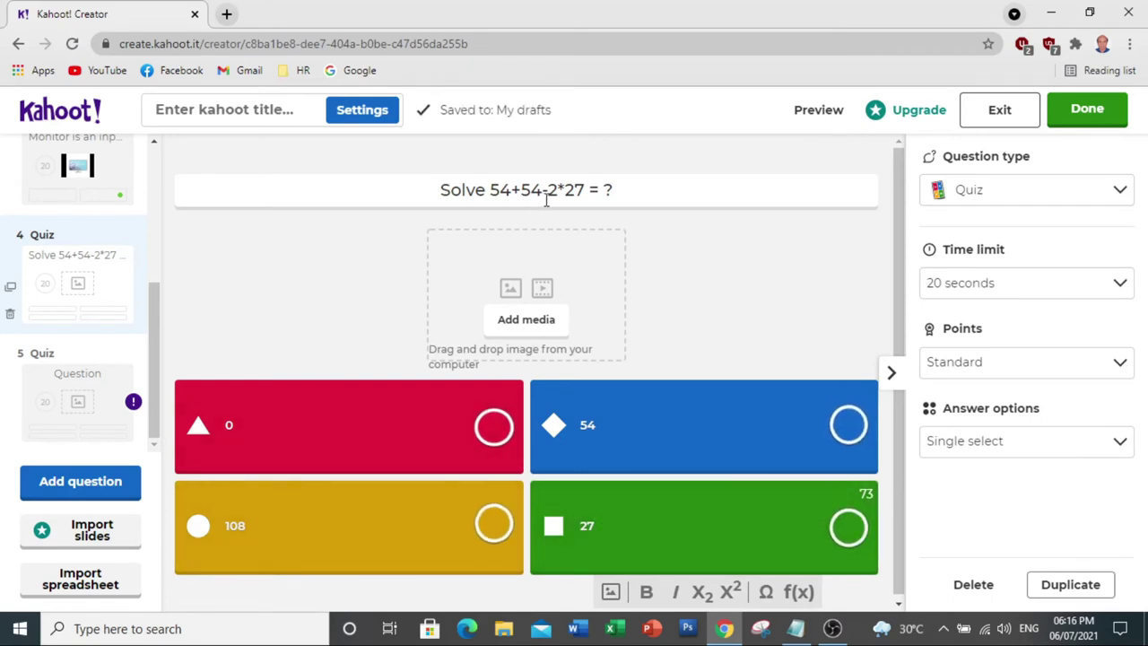
pyautogui.click(848, 426)
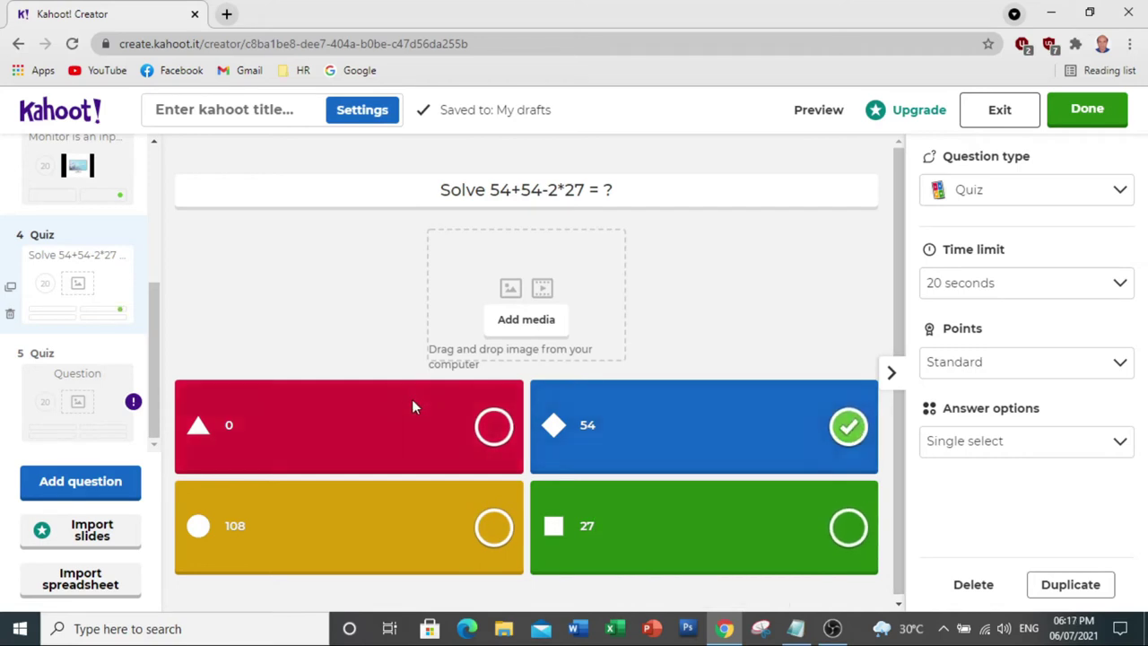
# Add a fifth question of the Quiz type and copy "Identify the poet." from question 19 in Notepad as its text
pyautogui.click(109, 484)
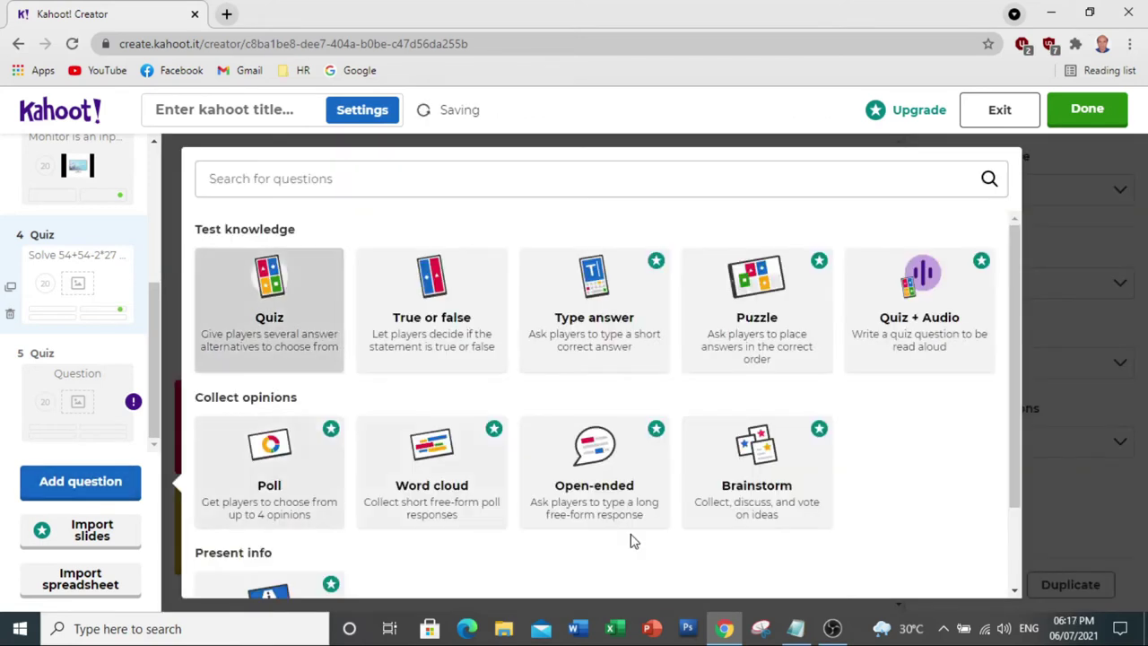
pyautogui.click(284, 305)
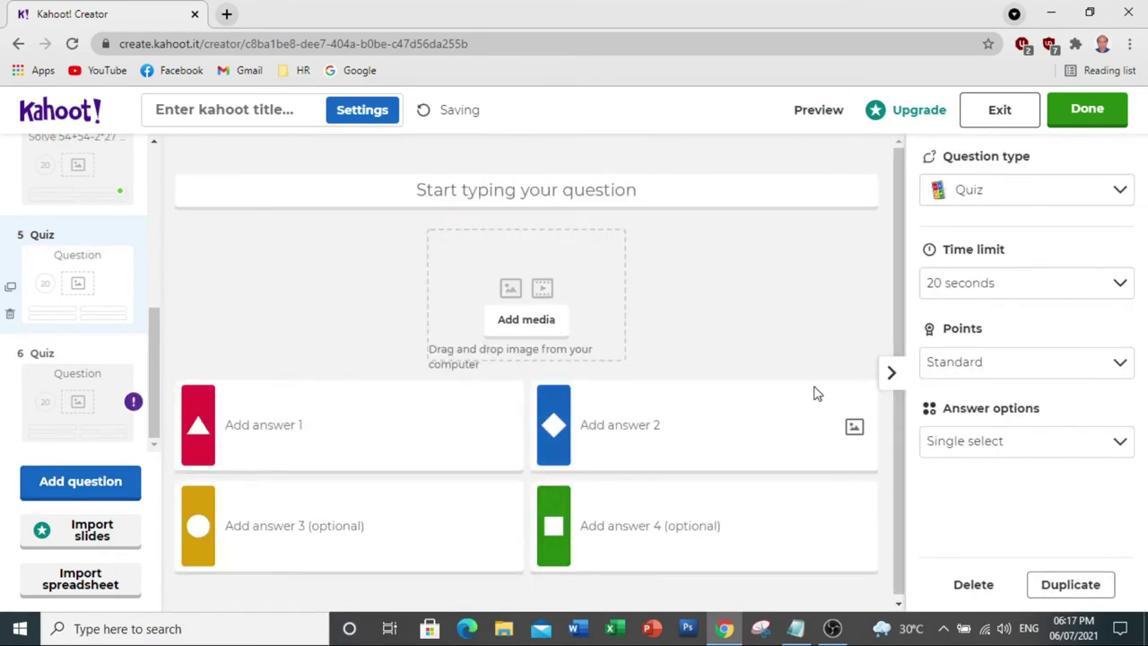
pyautogui.click(795, 628)
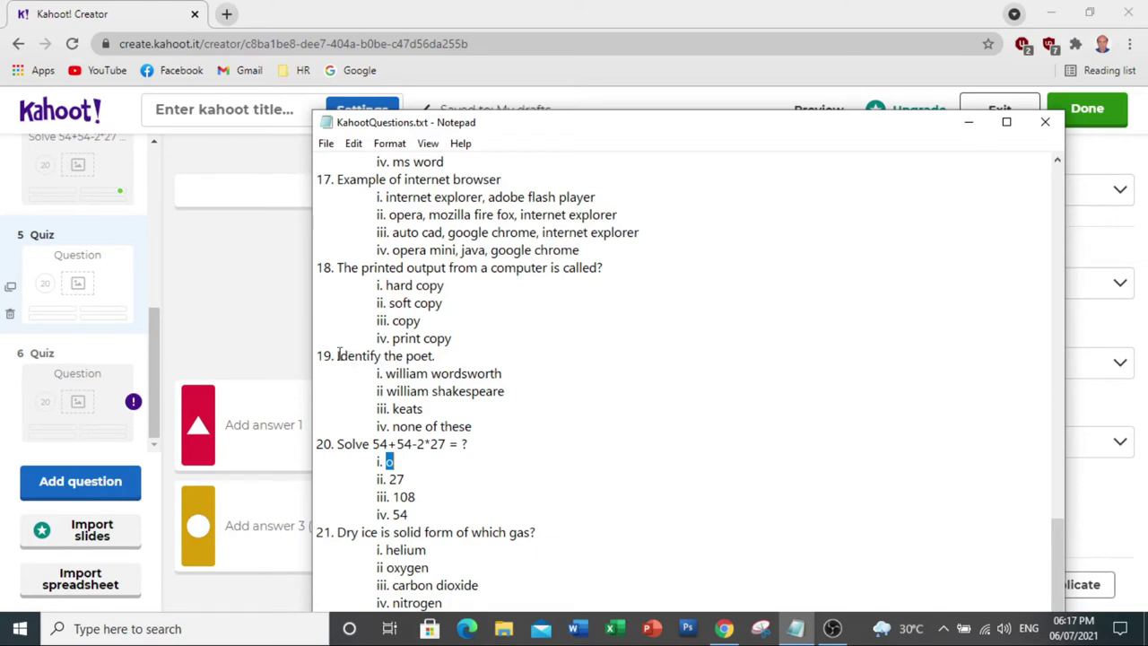
pyautogui.moveTo(337, 355); pyautogui.dragTo(437, 357)
pyautogui.rightClick(408, 356)
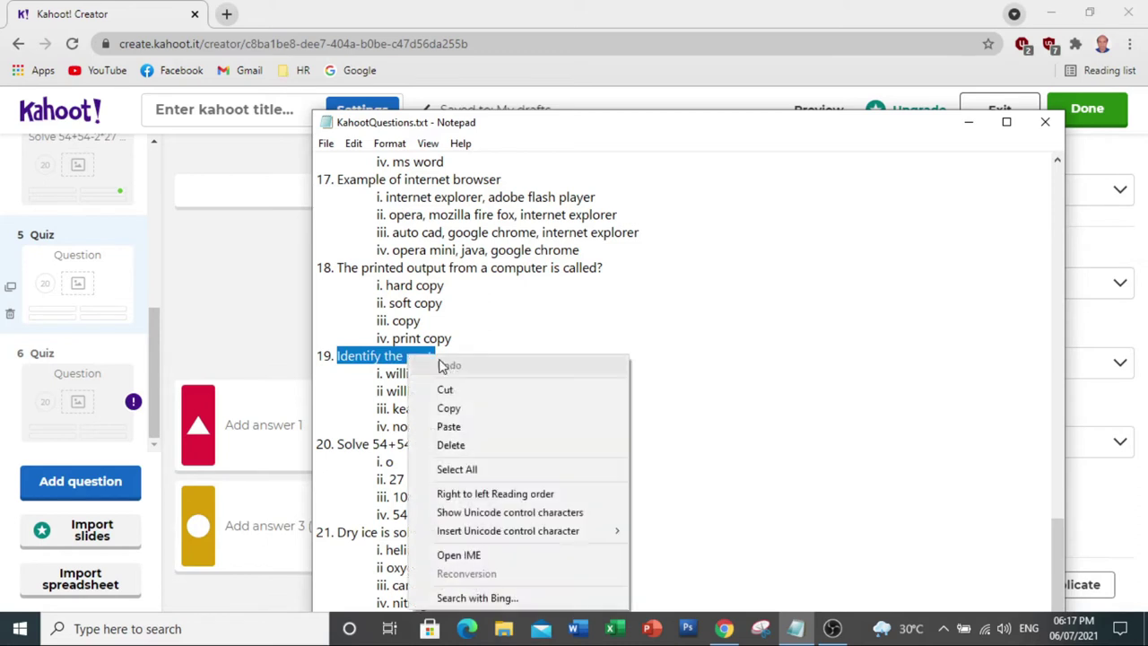
pyautogui.click(448, 408)
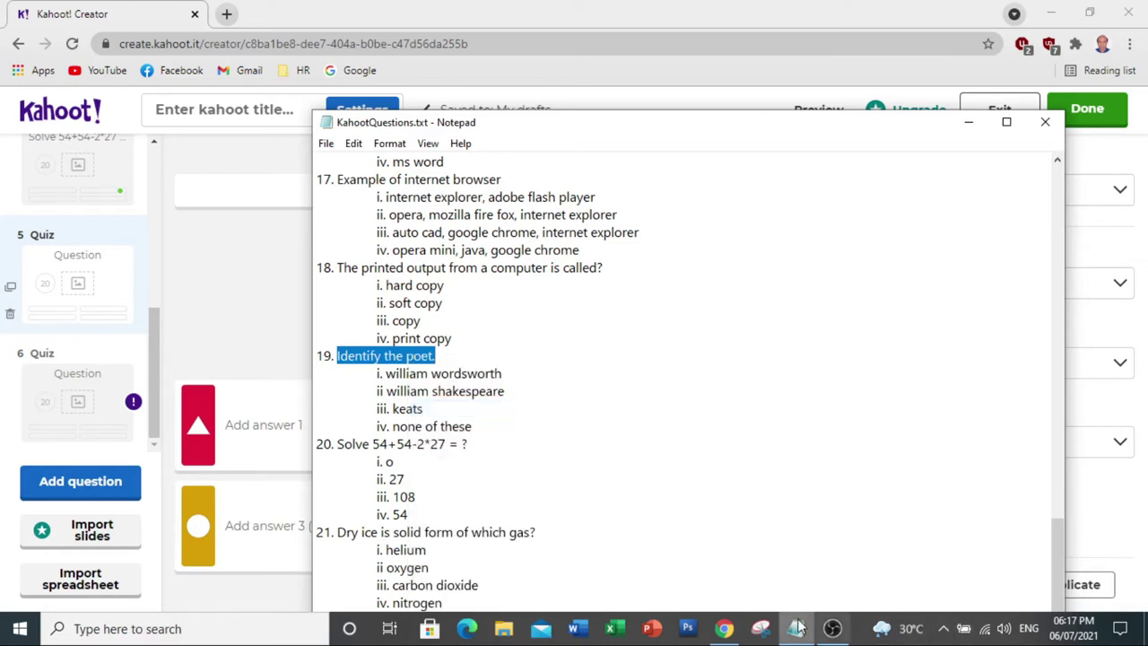
pyautogui.click(723, 629)
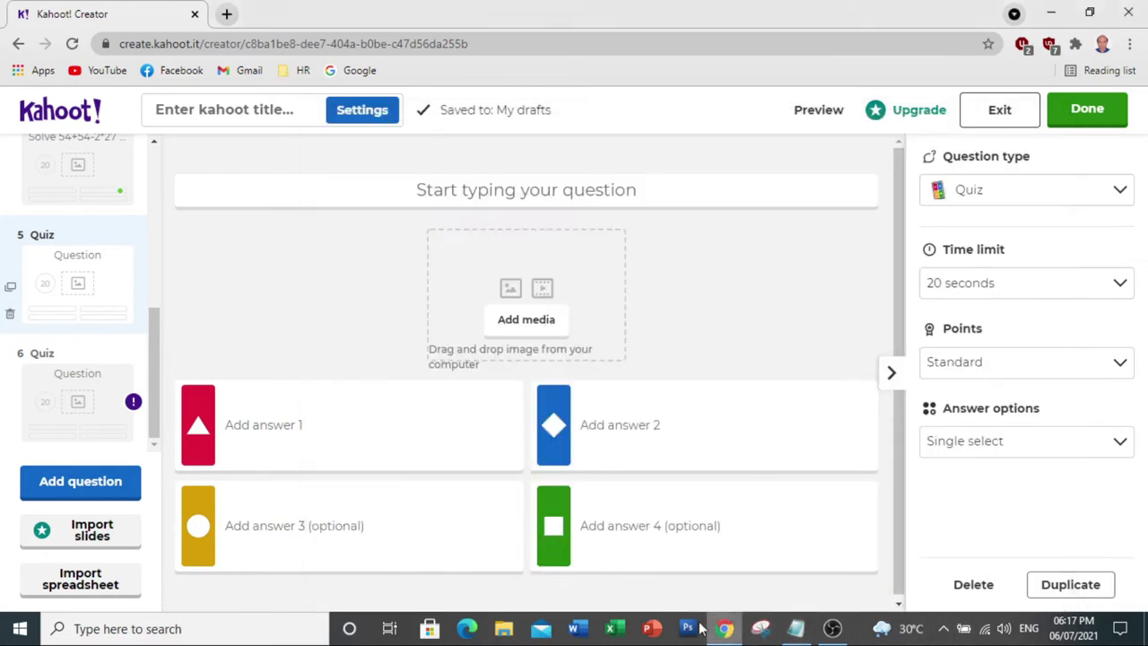
pyautogui.rightClick(499, 191)
pyautogui.click(540, 323)
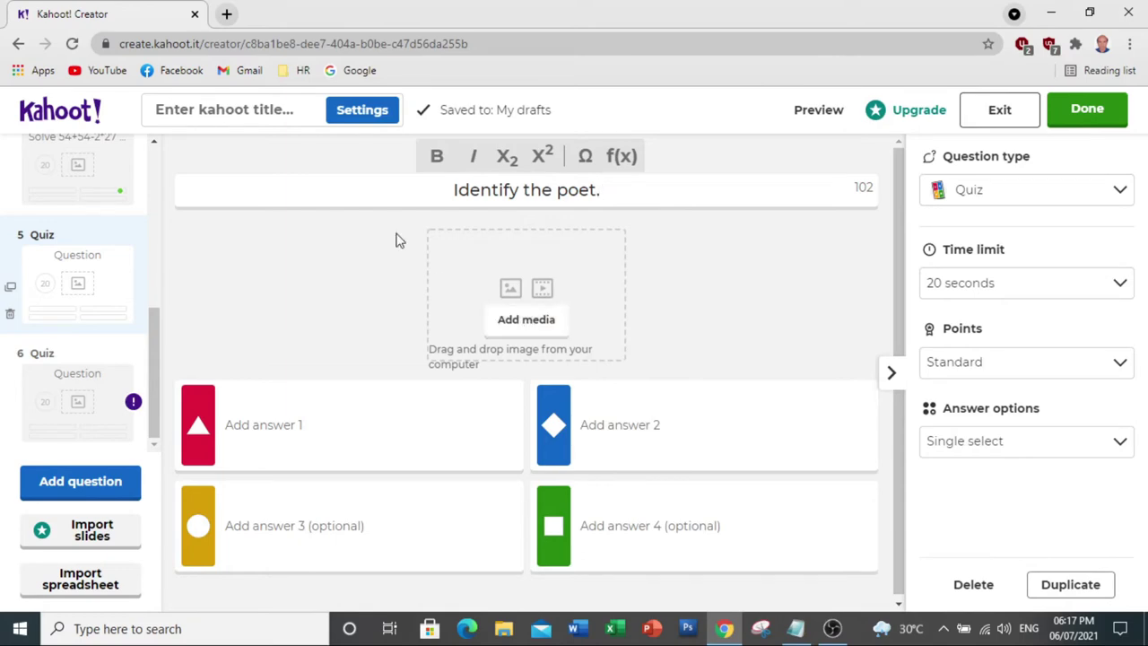
# Search Google for "shakepeare" in a new browser tab and show the image results
pyautogui.click(227, 14)
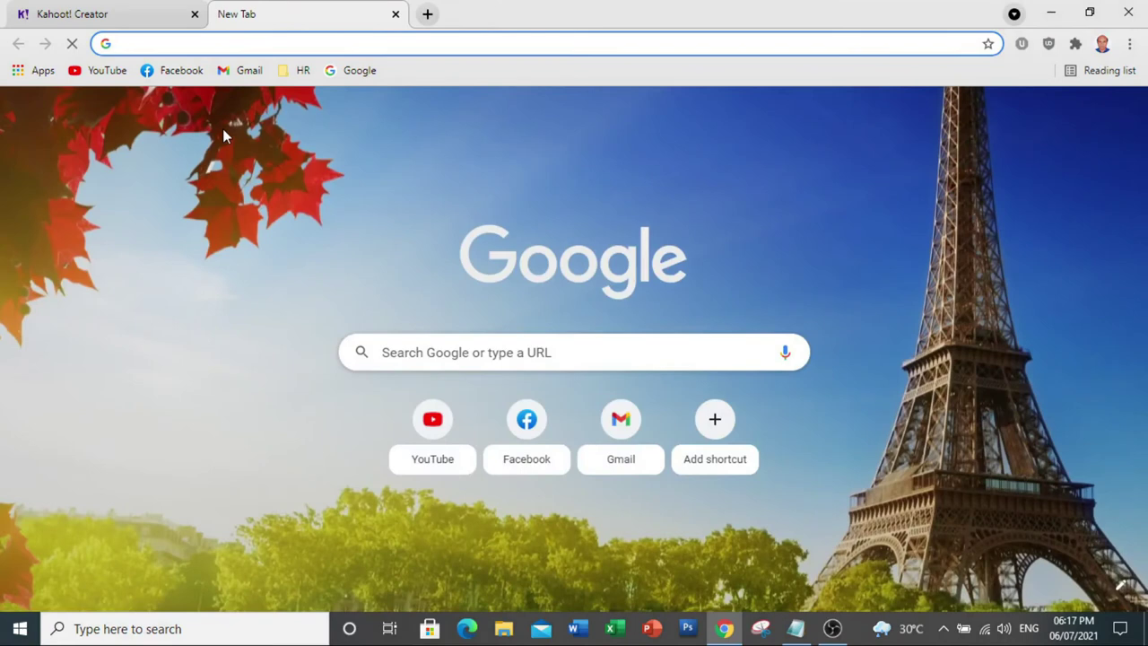
pyautogui.write('sha')
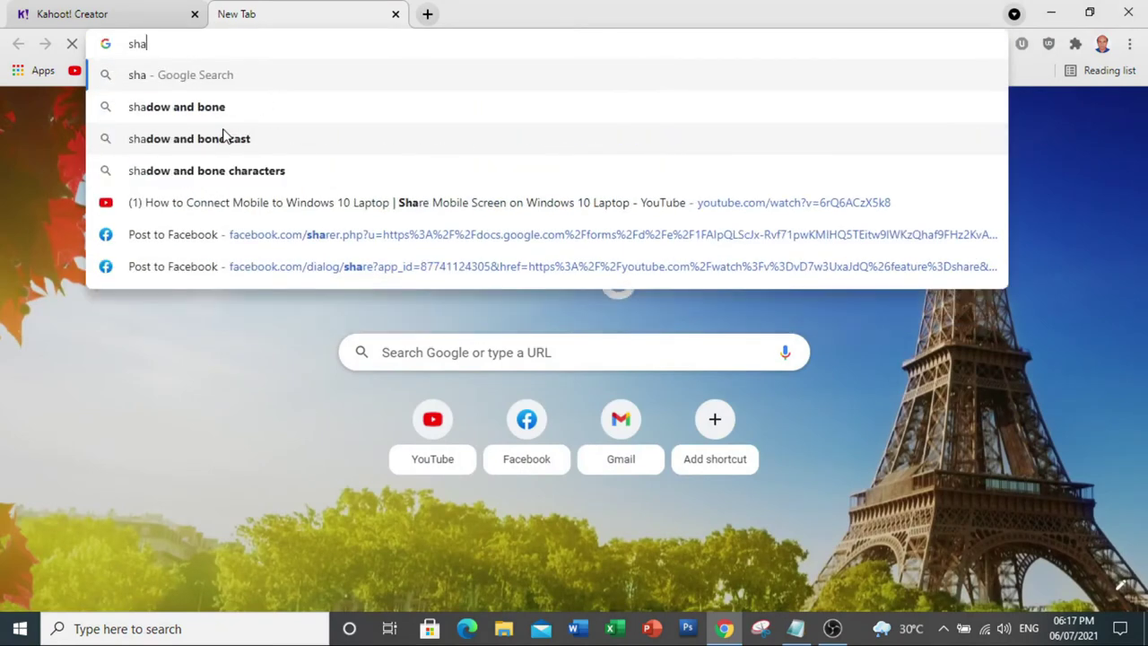
pyautogui.write('ke')
pyautogui.write('pea')
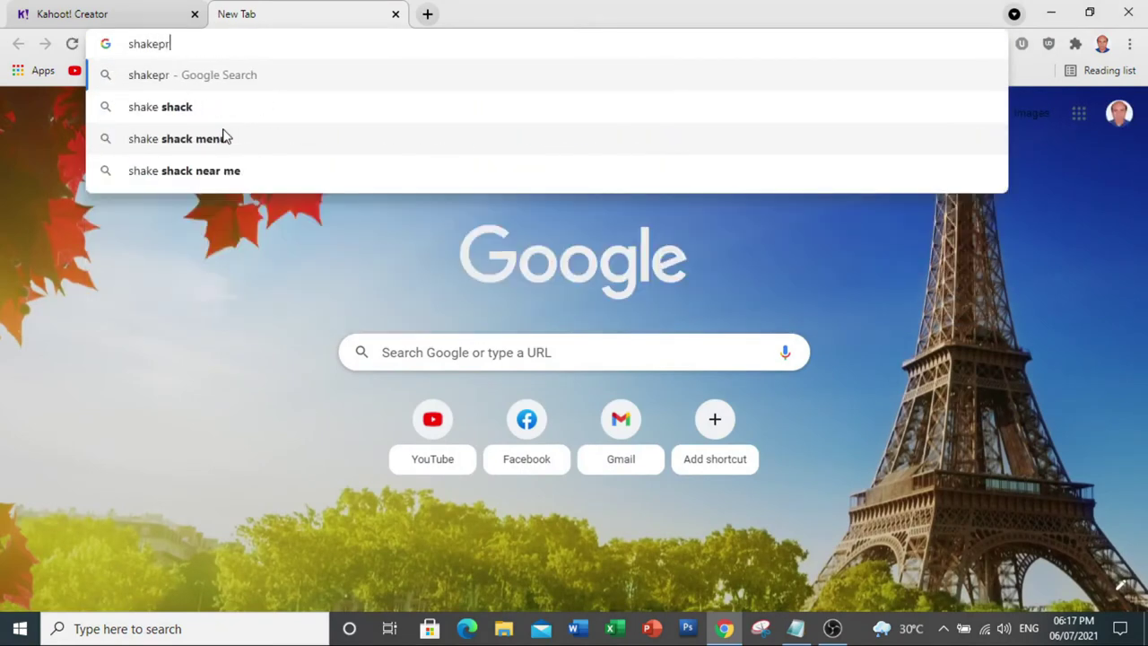
pyautogui.press('BackSpace')
pyautogui.press('BackSpace')
pyautogui.write('eare&oq=shakepeare&aqs=chrome..69i57.7676j0j7&sourceid=chrome&ie=UTF-8')
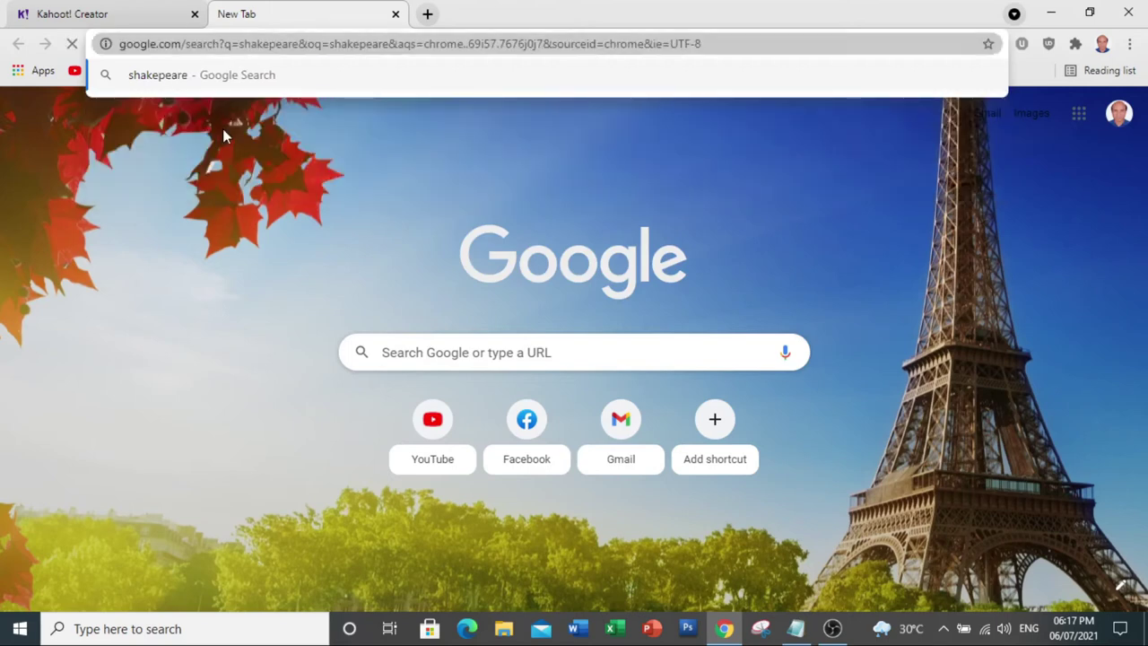
pyautogui.press('Return')
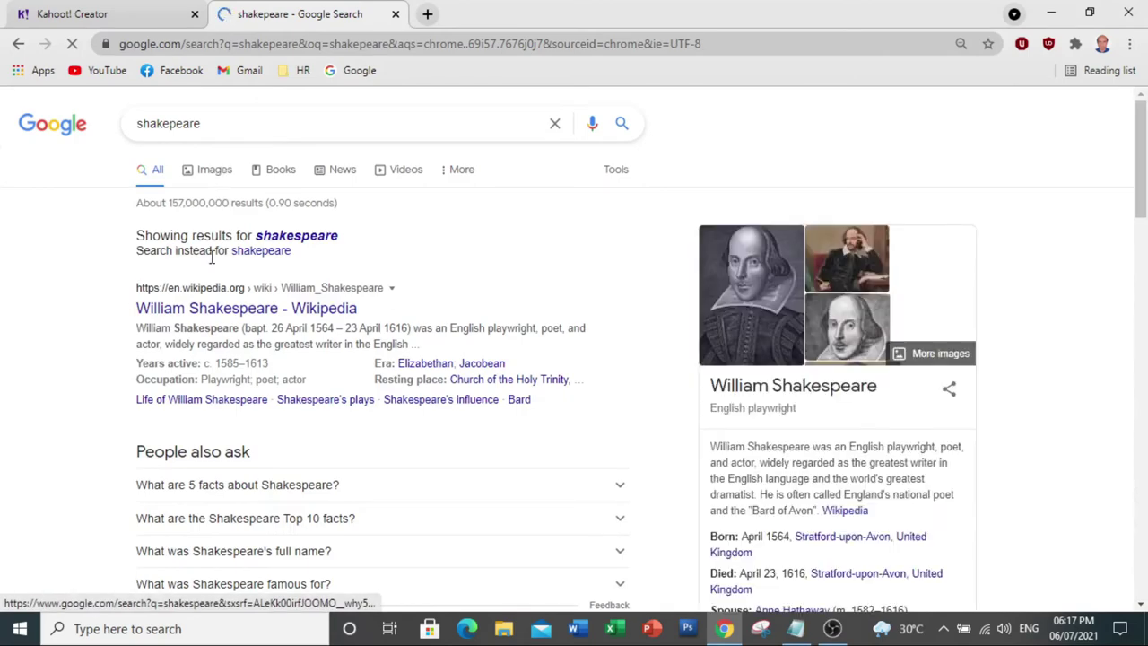
pyautogui.click(217, 170)
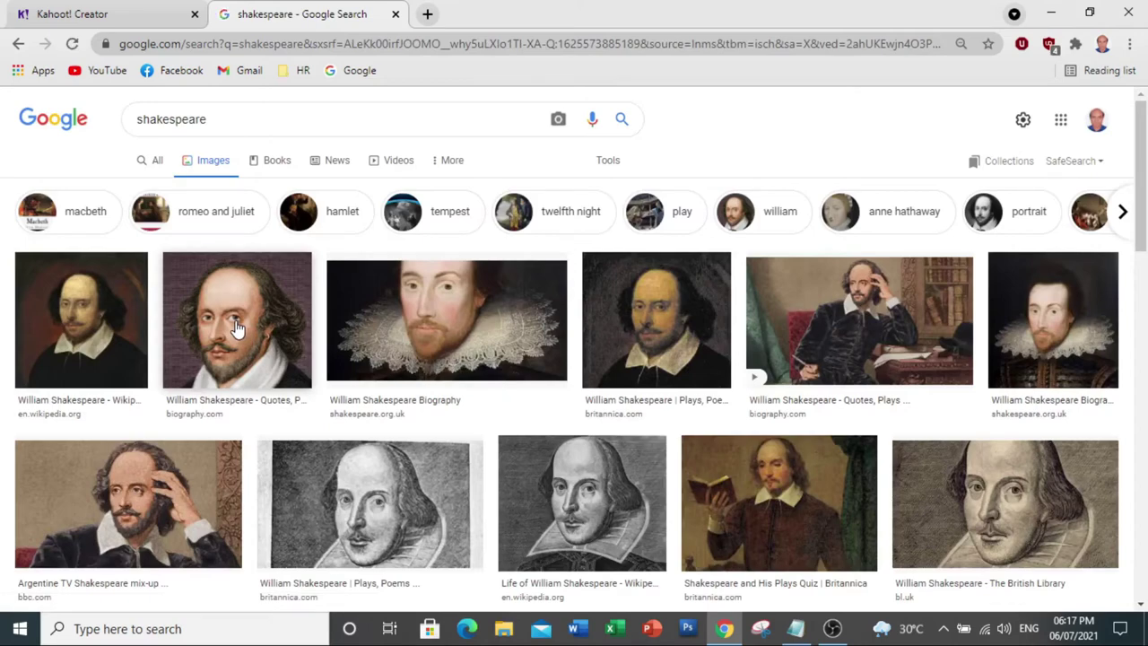
# Save the biography.com Shakespeare portrait from the image results as shakespeare.jpg in the PIC folder
pyautogui.click(235, 328)
pyautogui.rightClick(915, 326)
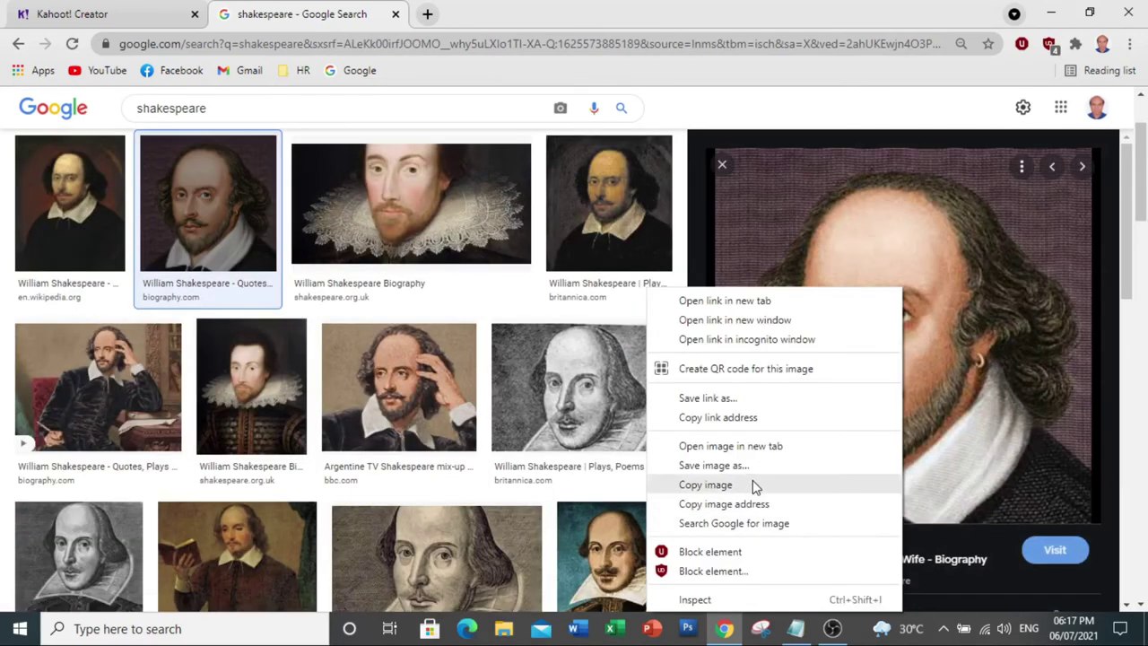
pyautogui.click(741, 466)
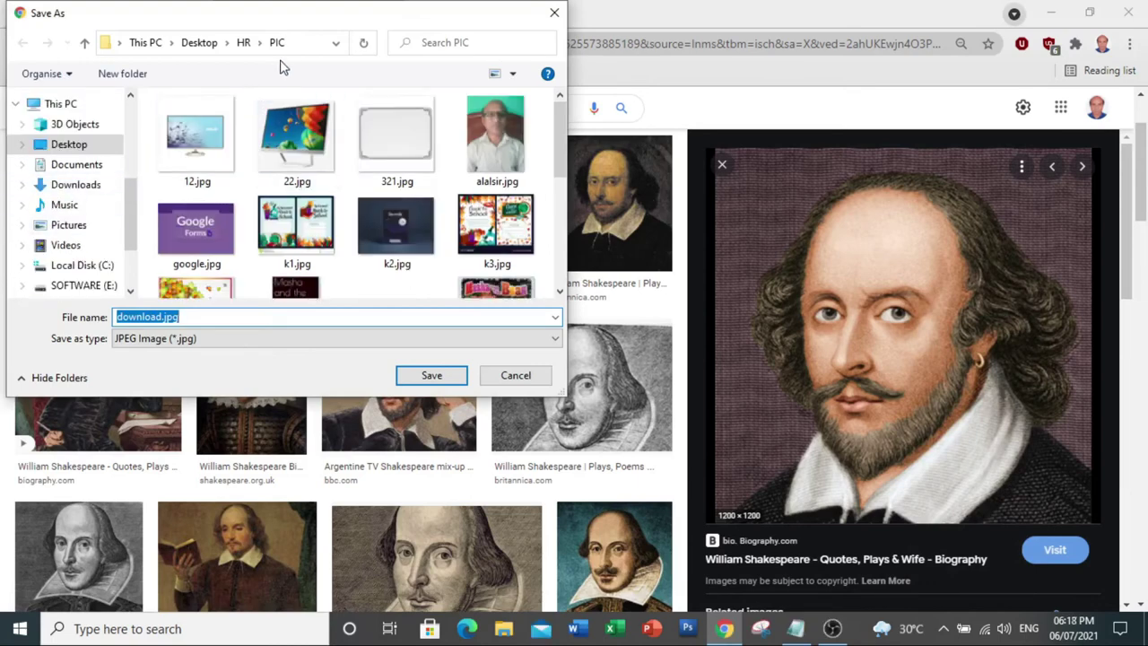
pyautogui.click(177, 316)
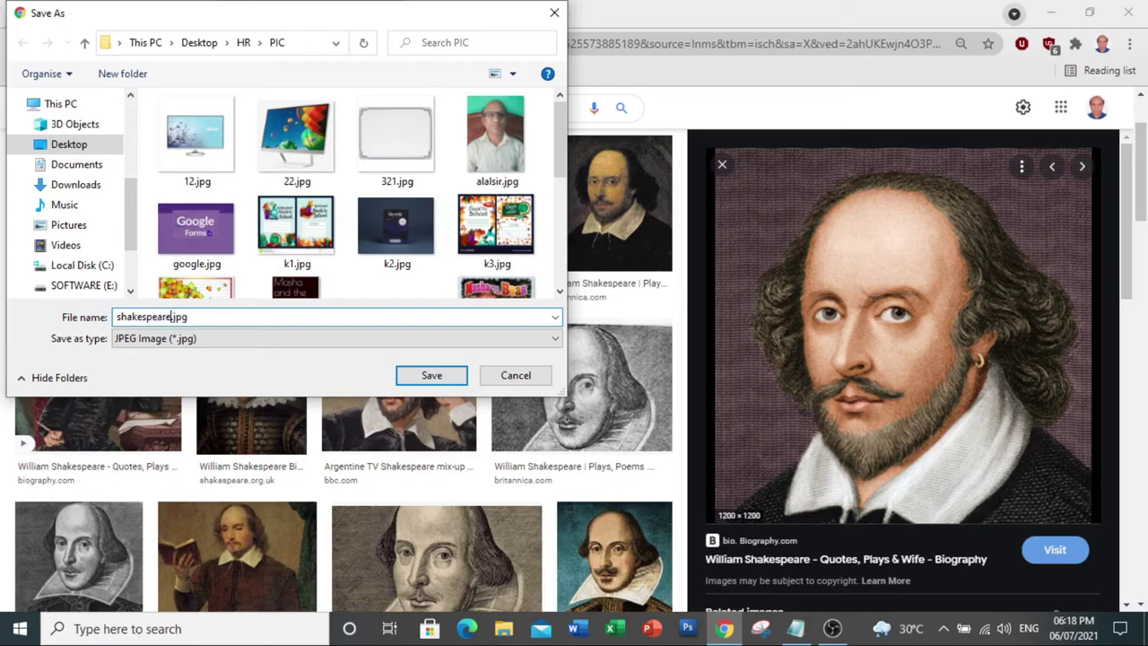
pyautogui.click(434, 375)
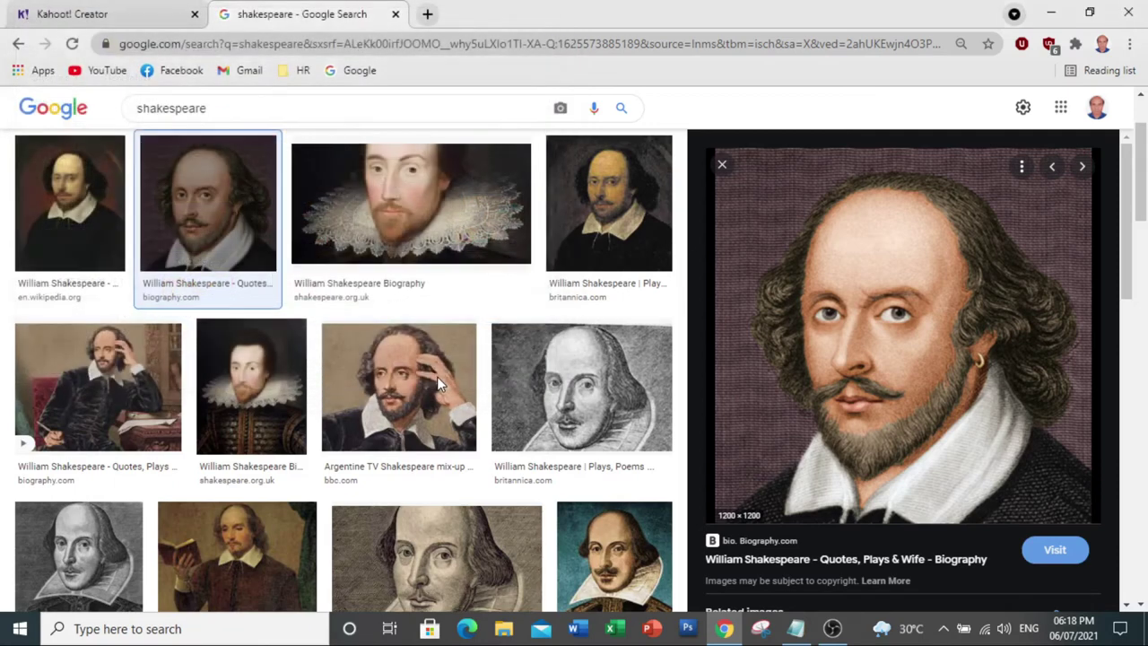
# Return to the Kahoot! creator and upload shakespeare.jpg from the PIC folder as question 5's media
pyautogui.click(134, 18)
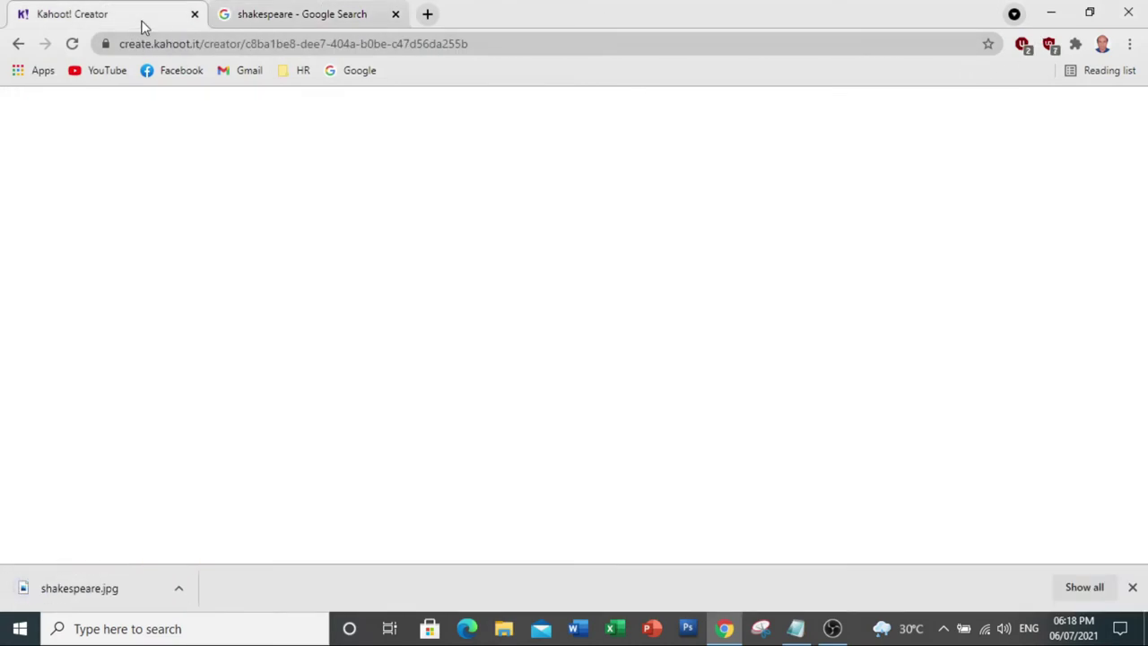
pyautogui.click(515, 314)
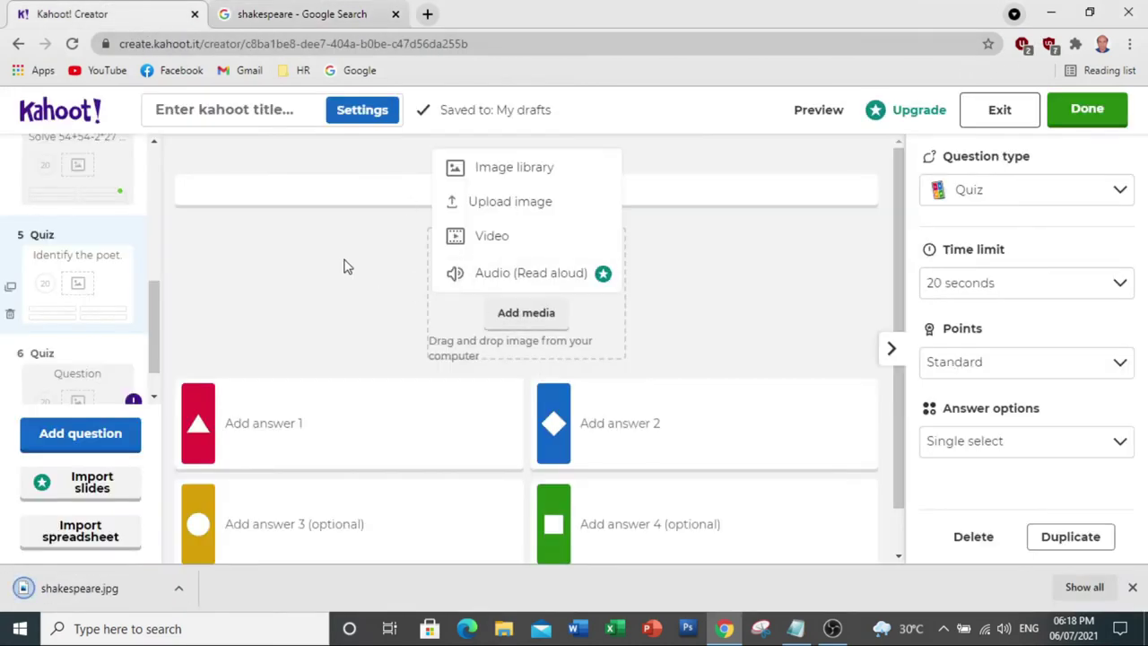
pyautogui.click(511, 203)
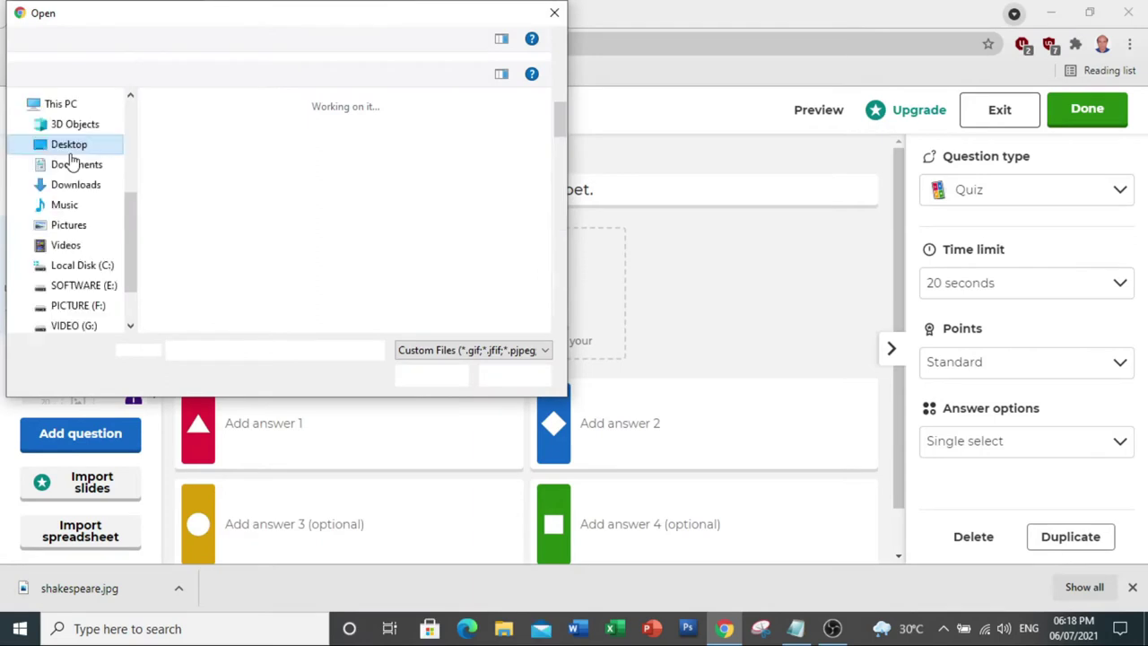
pyautogui.moveTo(563, 124); pyautogui.dragTo(568, 312)
pyautogui.click(190, 199)
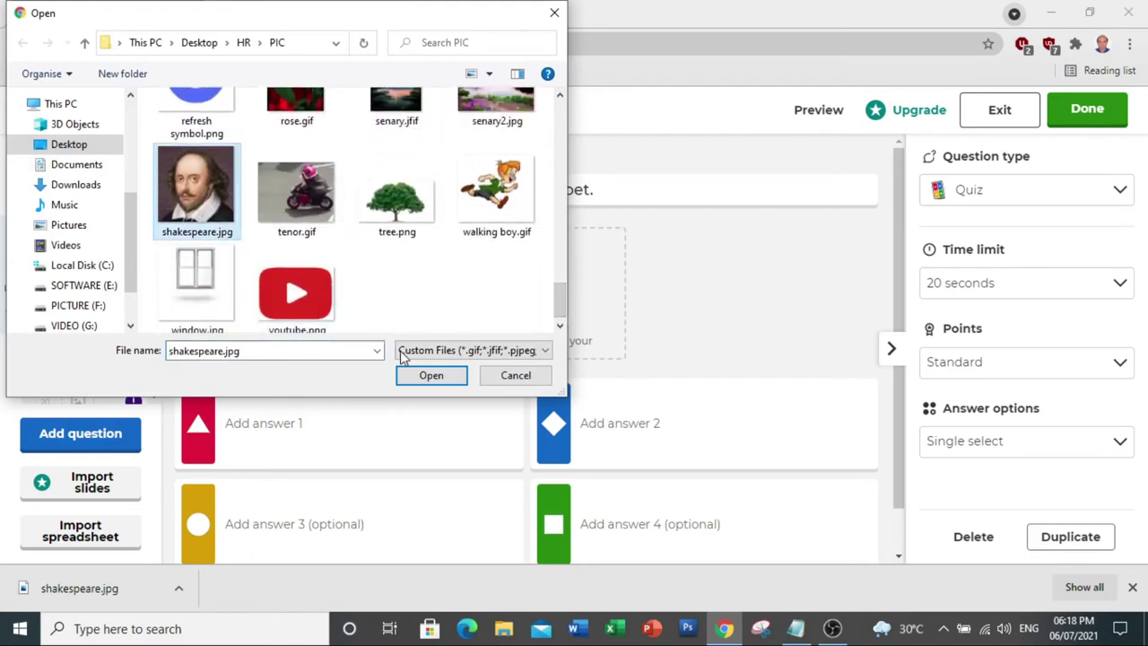
pyautogui.click(435, 376)
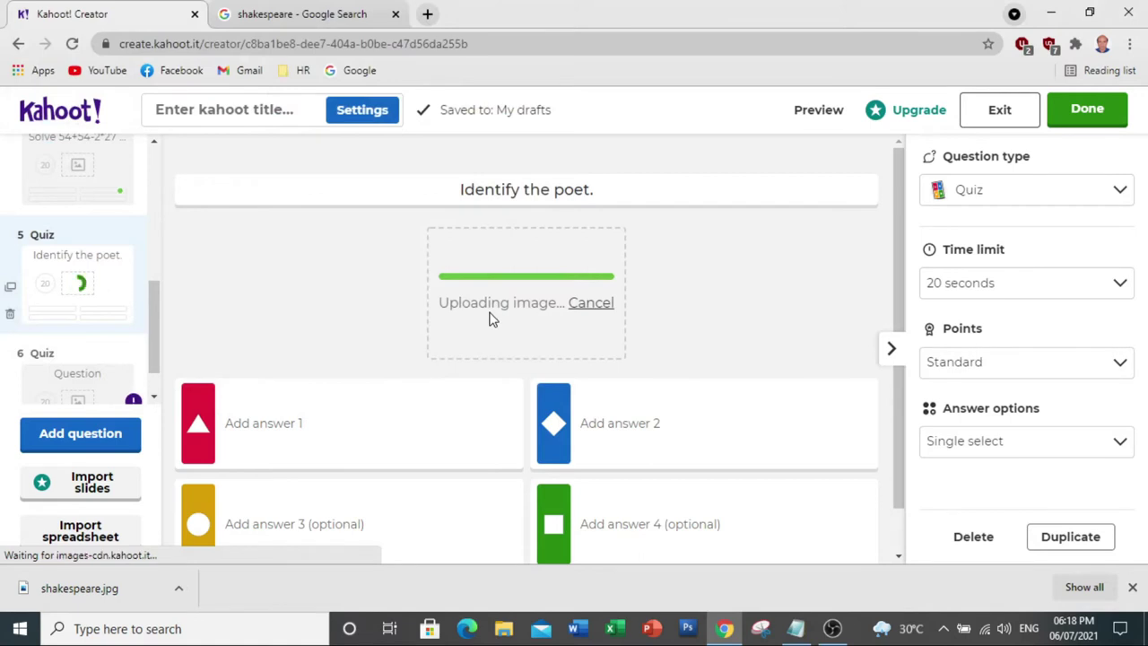
# Copy "william wordsworth" from question 19 in Notepad into answer 1 of the poet question
pyautogui.click(232, 423)
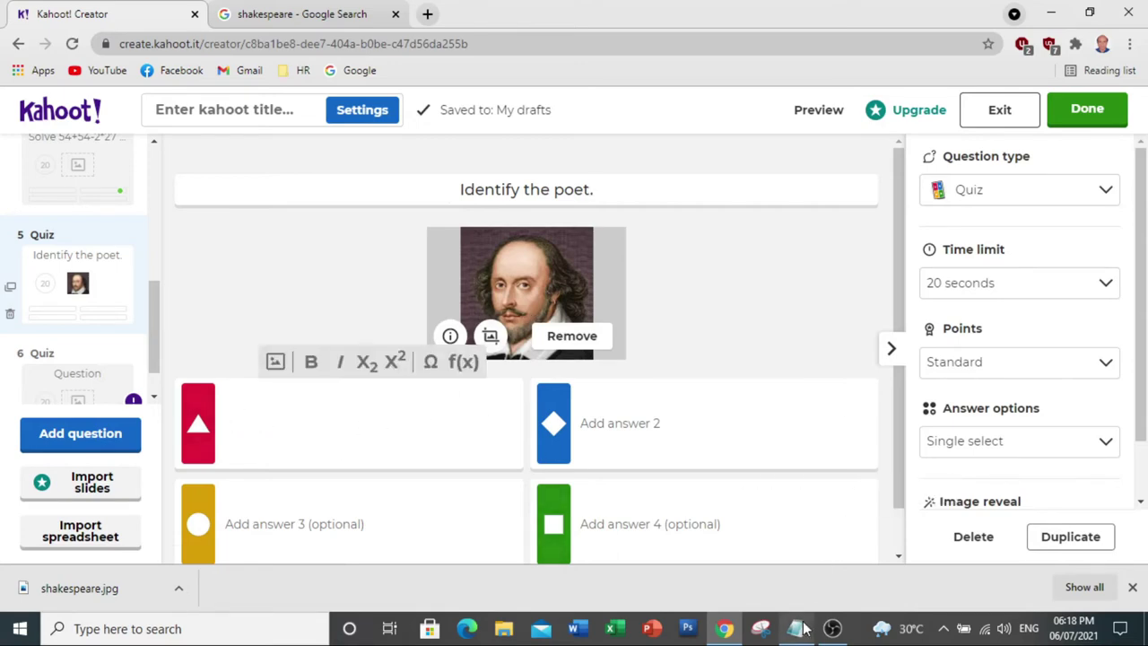
pyautogui.click(794, 626)
pyautogui.moveTo(387, 374); pyautogui.dragTo(507, 367)
pyautogui.rightClick(505, 367)
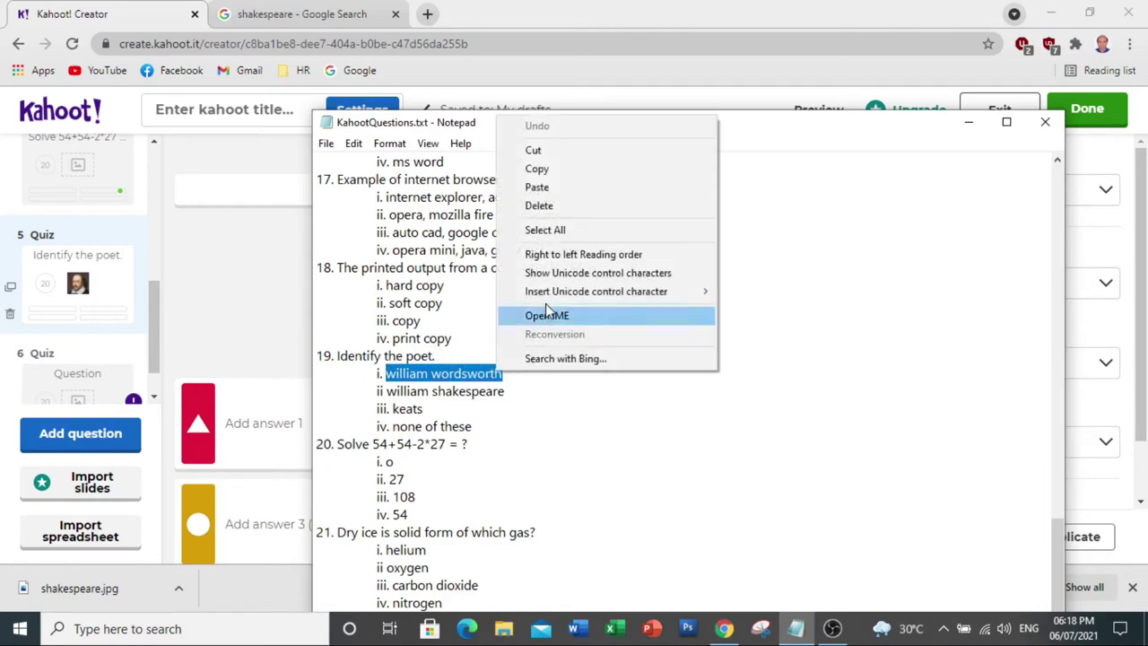
pyautogui.click(544, 171)
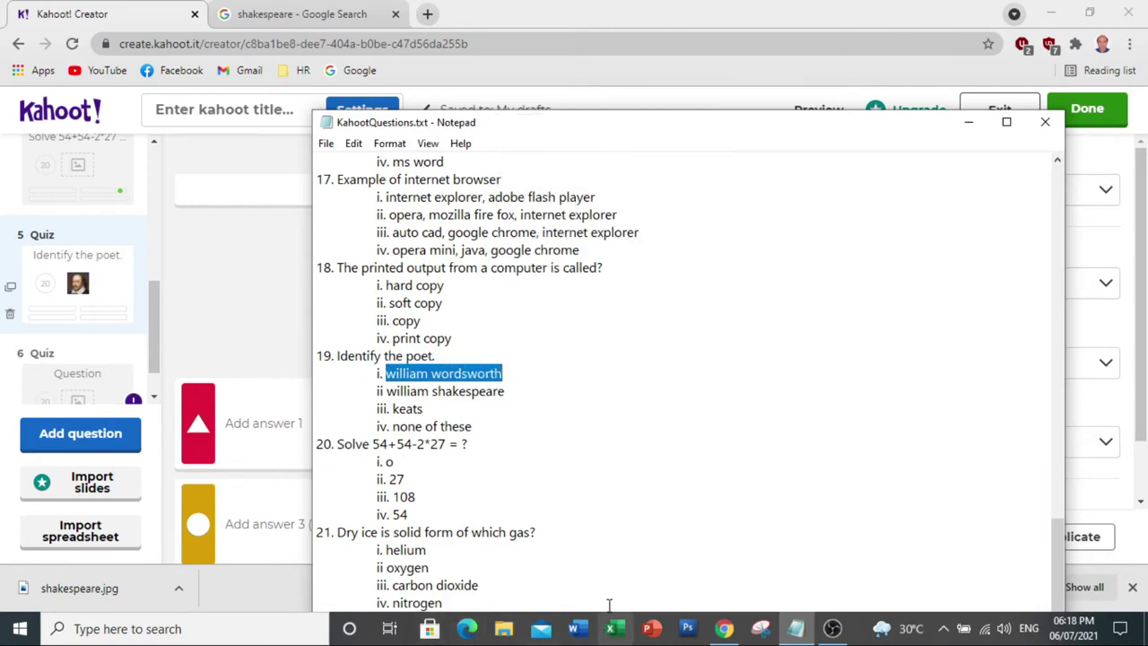
pyautogui.click(723, 628)
pyautogui.click(275, 428)
pyautogui.rightClick(275, 428)
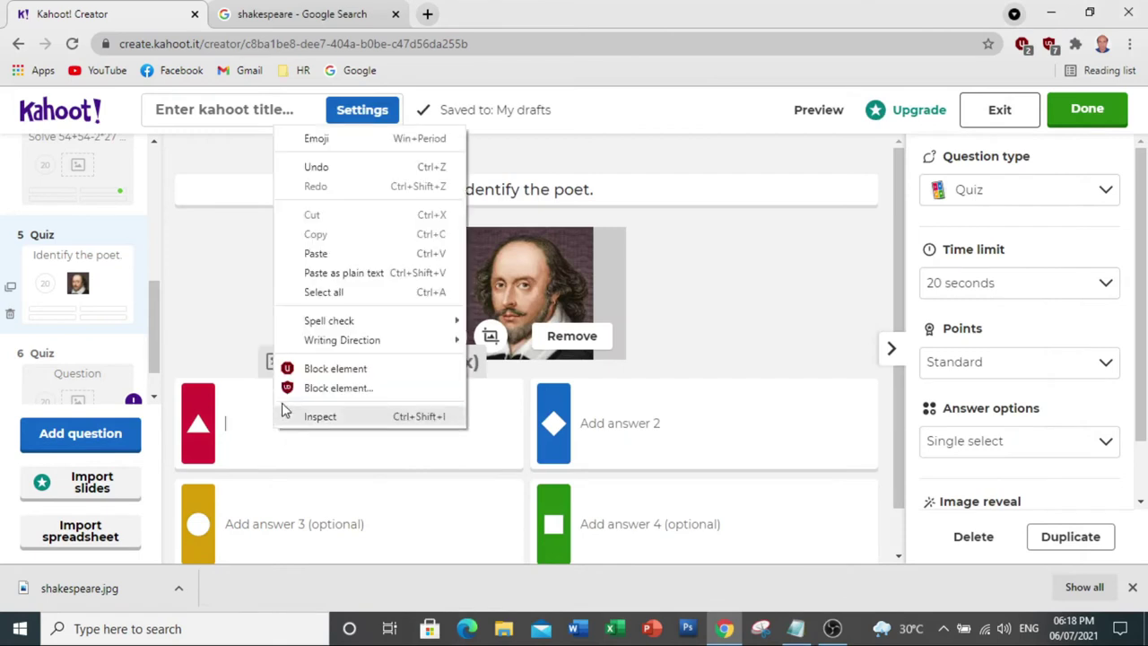
pyautogui.click(319, 254)
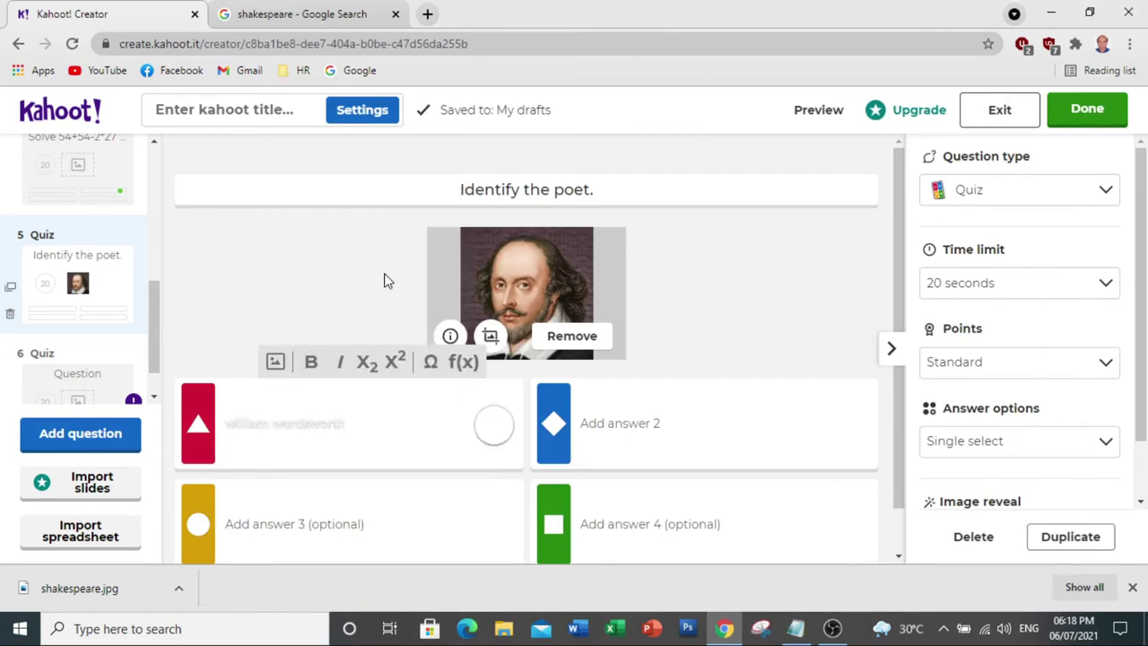
# Copy "william shakespeare" from question 19 in Notepad into answer 2 of the poet question
pyautogui.click(796, 628)
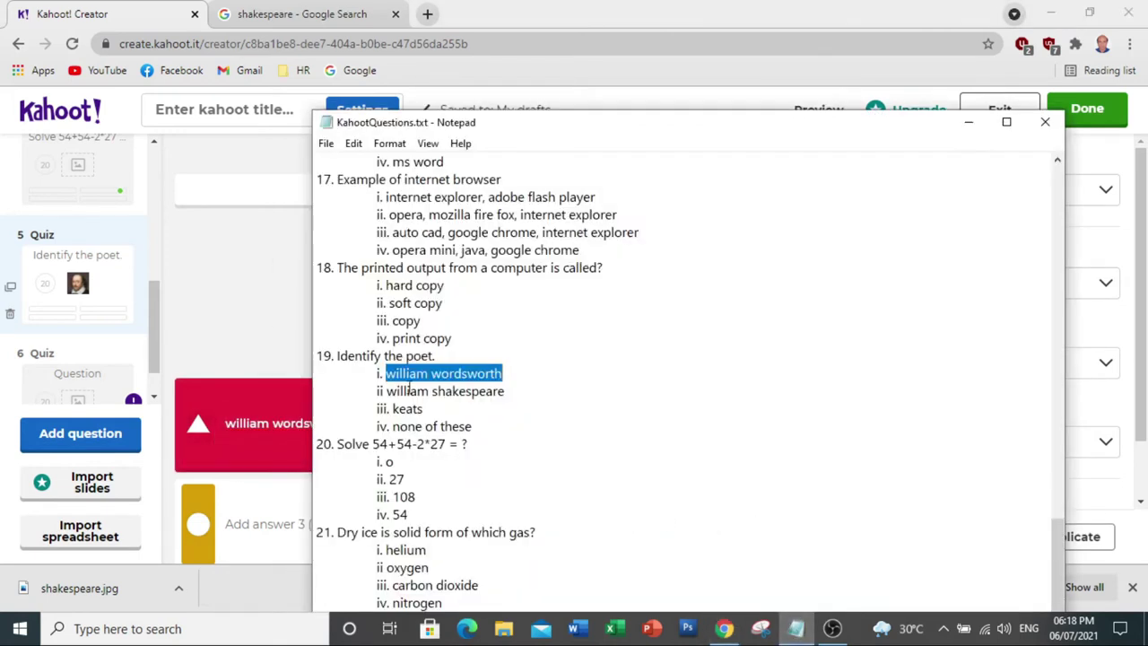
pyautogui.moveTo(387, 391); pyautogui.dragTo(511, 392)
pyautogui.rightClick(471, 395)
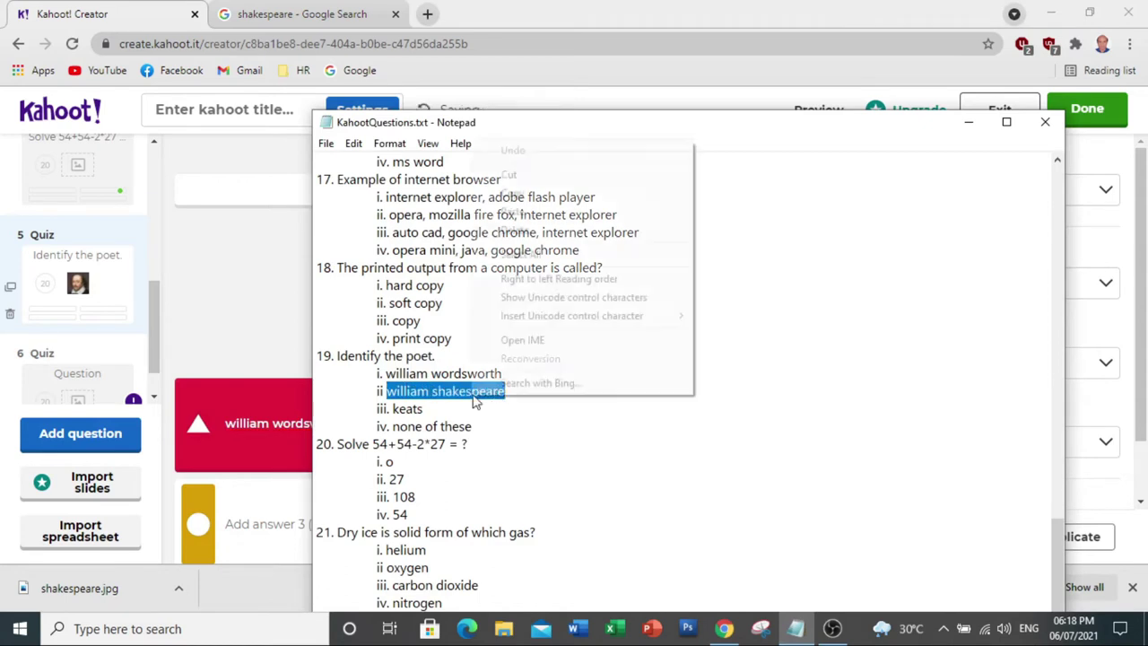
pyautogui.click(513, 193)
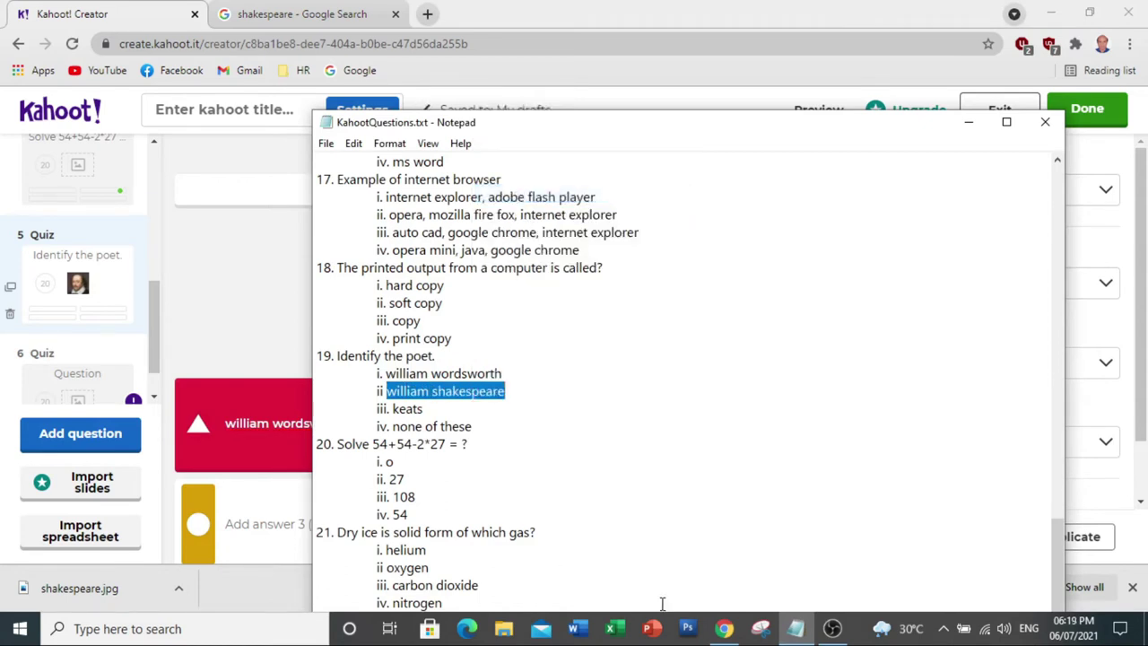
pyautogui.click(725, 629)
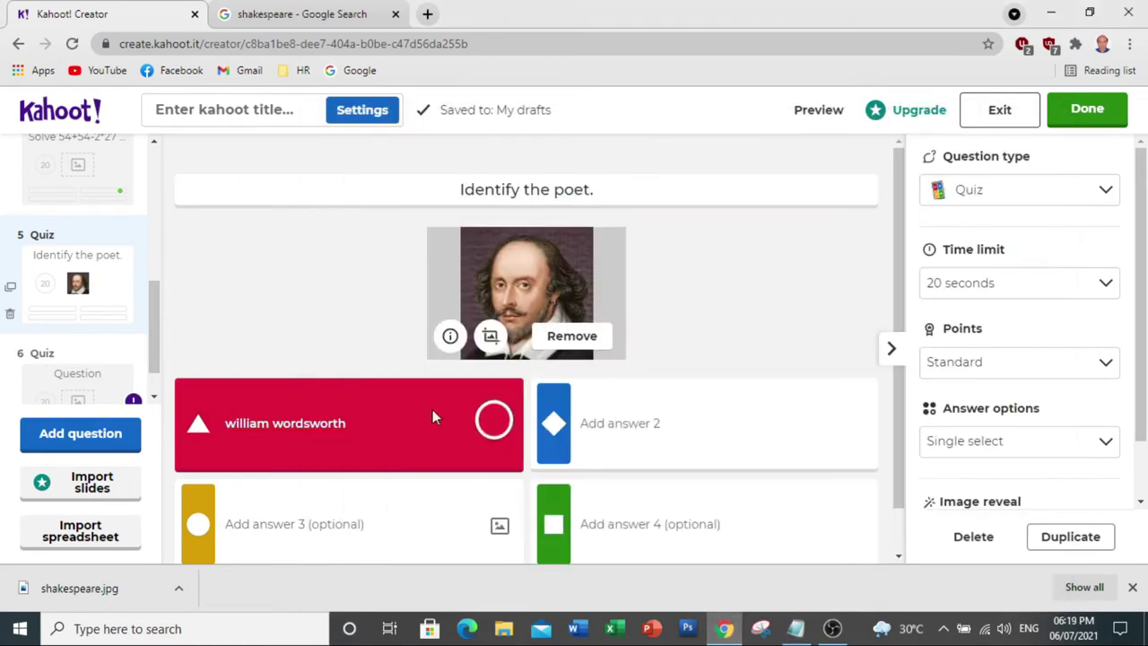
pyautogui.click(628, 425)
pyautogui.rightClick(622, 426)
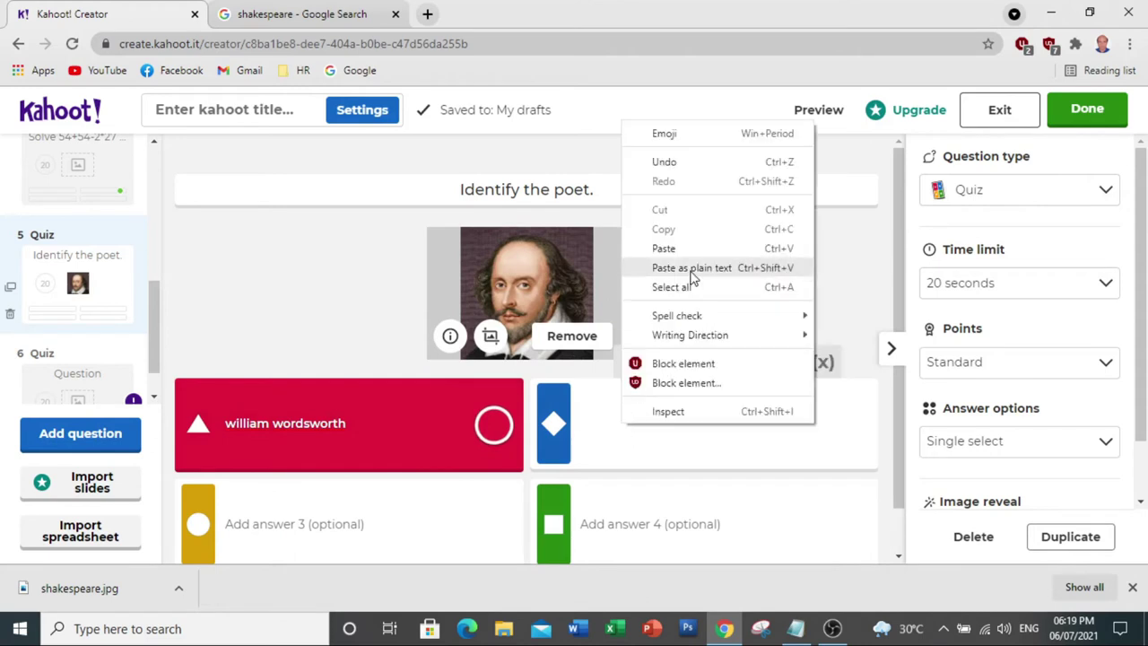
pyautogui.click(664, 248)
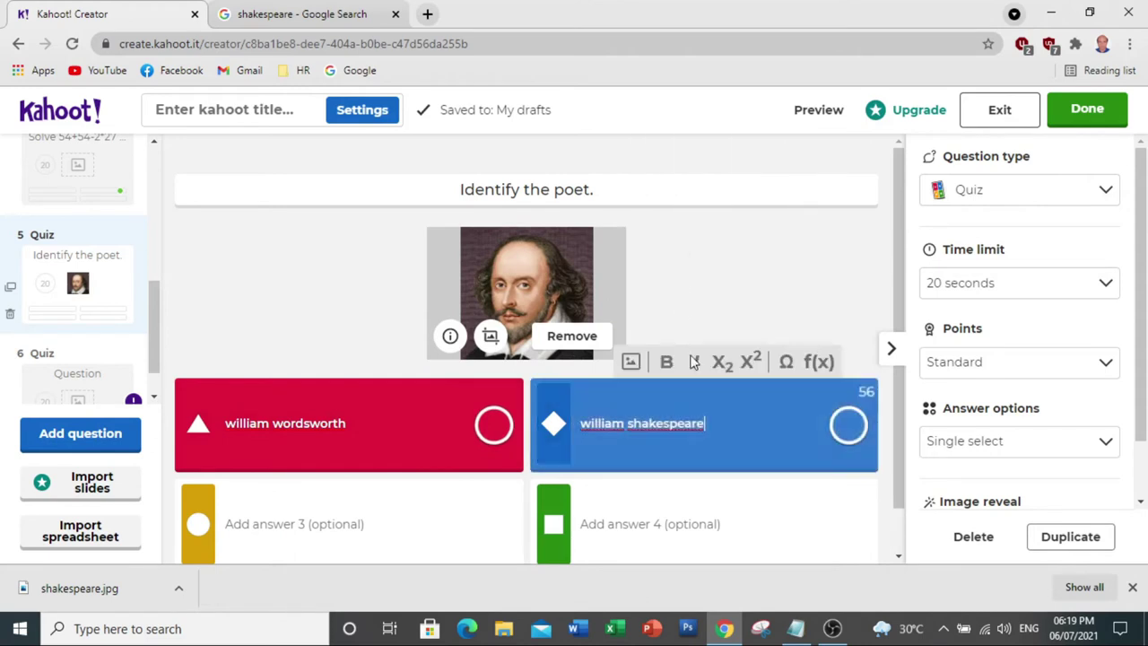
# Copy "keats" from question 19 in Notepad into answer 3 of the poet question
pyautogui.click(307, 525)
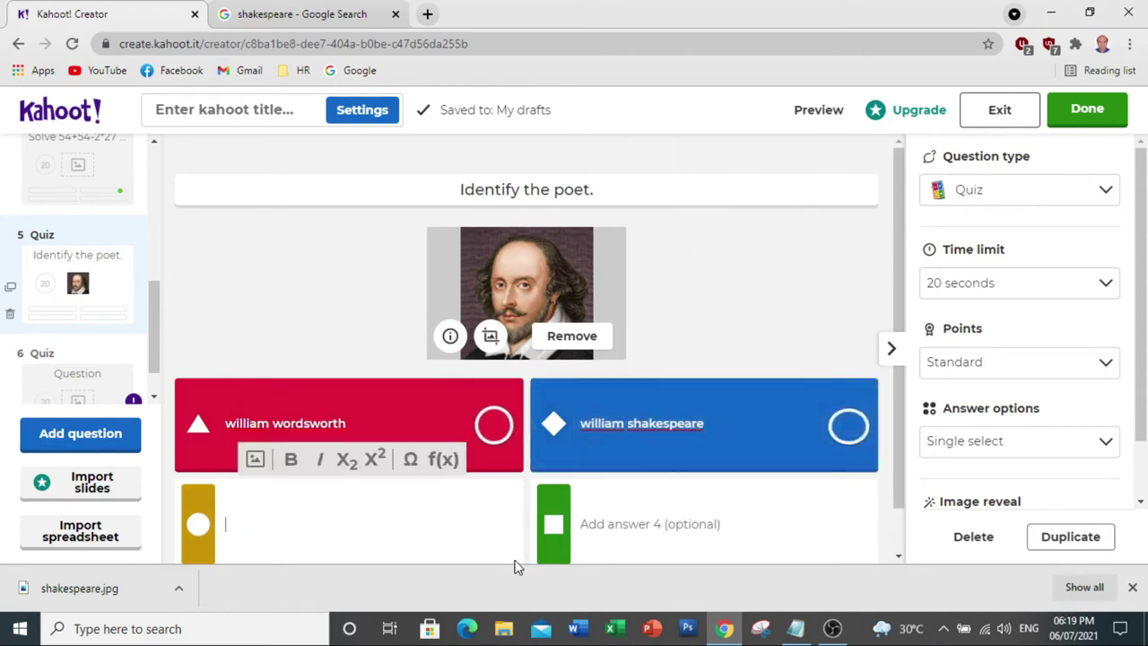
pyautogui.click(796, 629)
pyautogui.moveTo(392, 409); pyautogui.dragTo(433, 409)
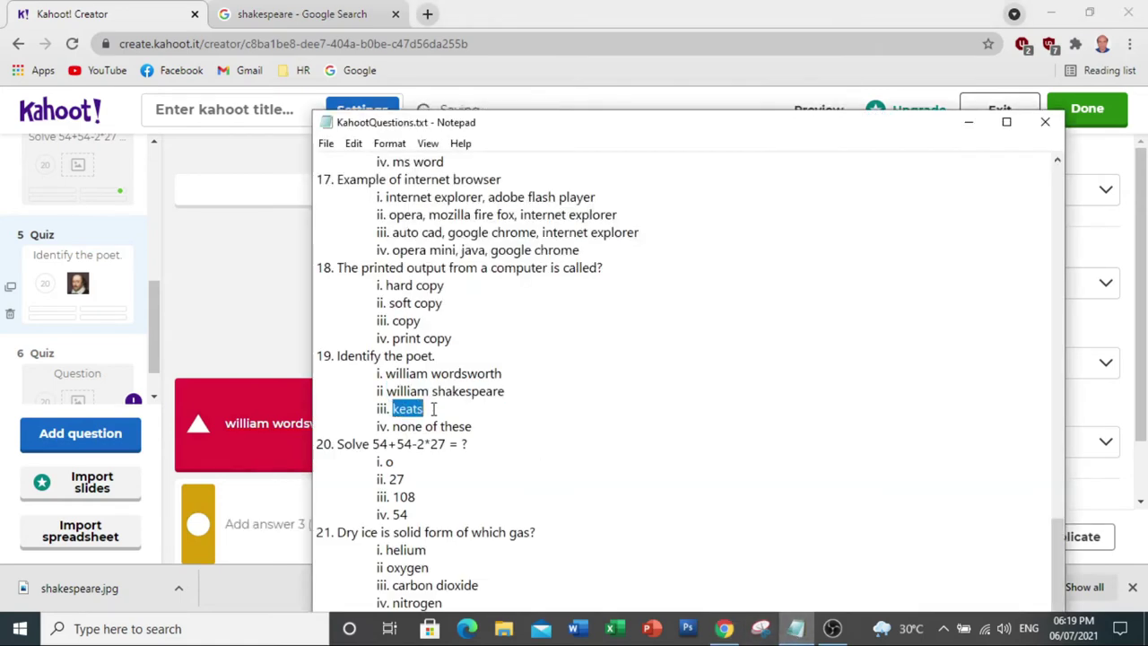
pyautogui.rightClick(417, 410)
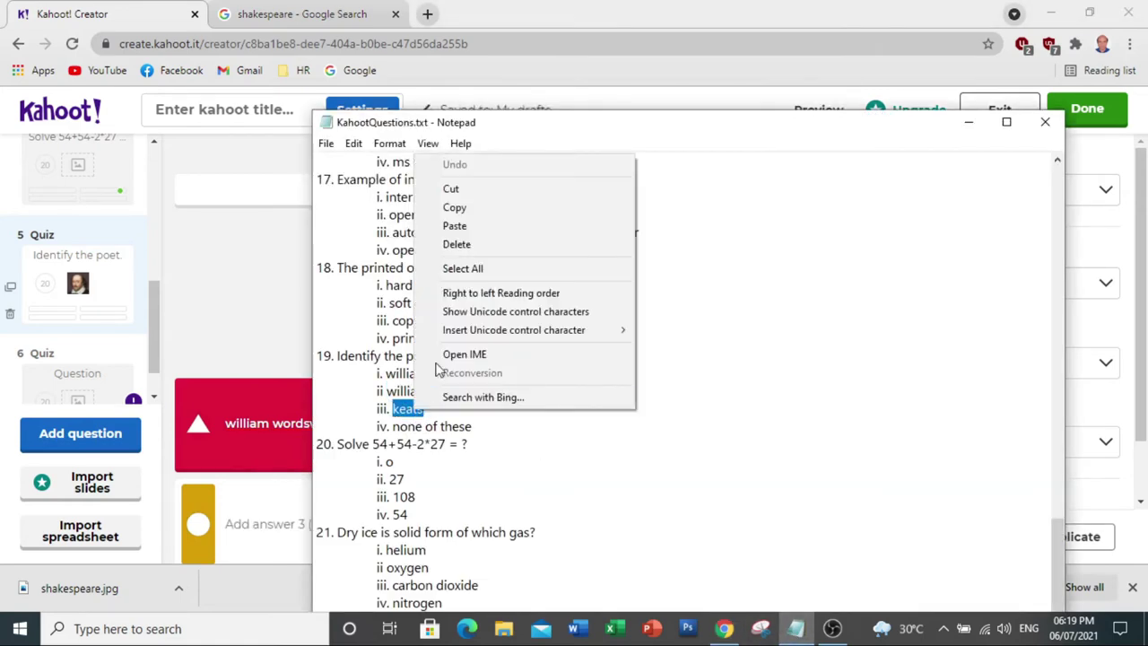
pyautogui.click(452, 207)
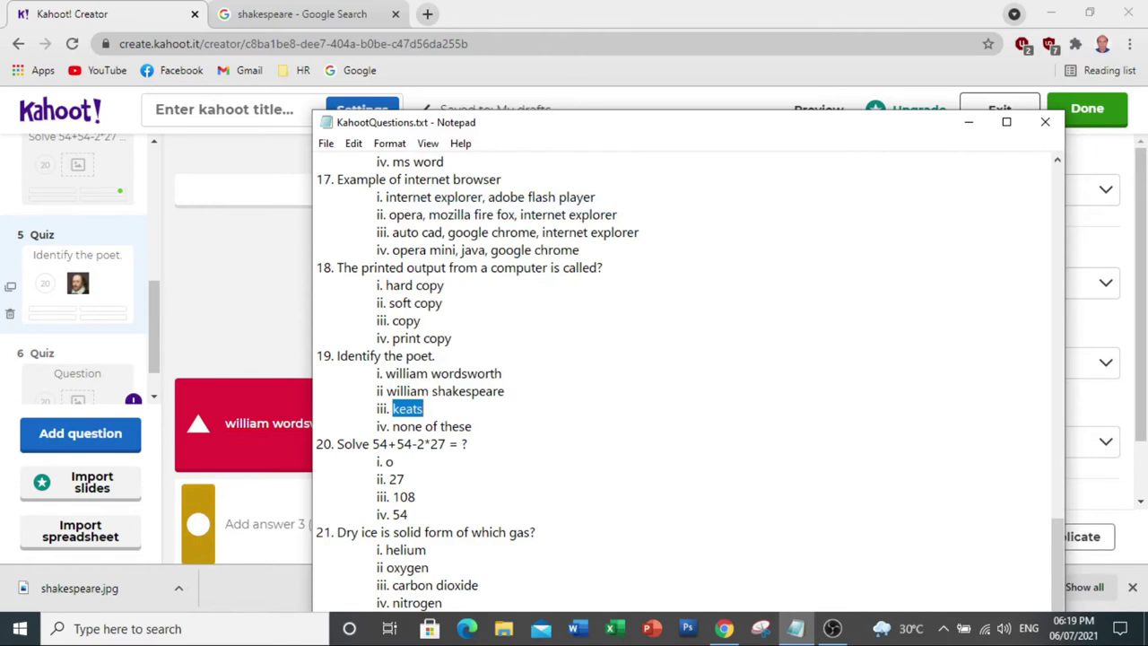
pyautogui.click(288, 527)
pyautogui.rightClick(287, 529)
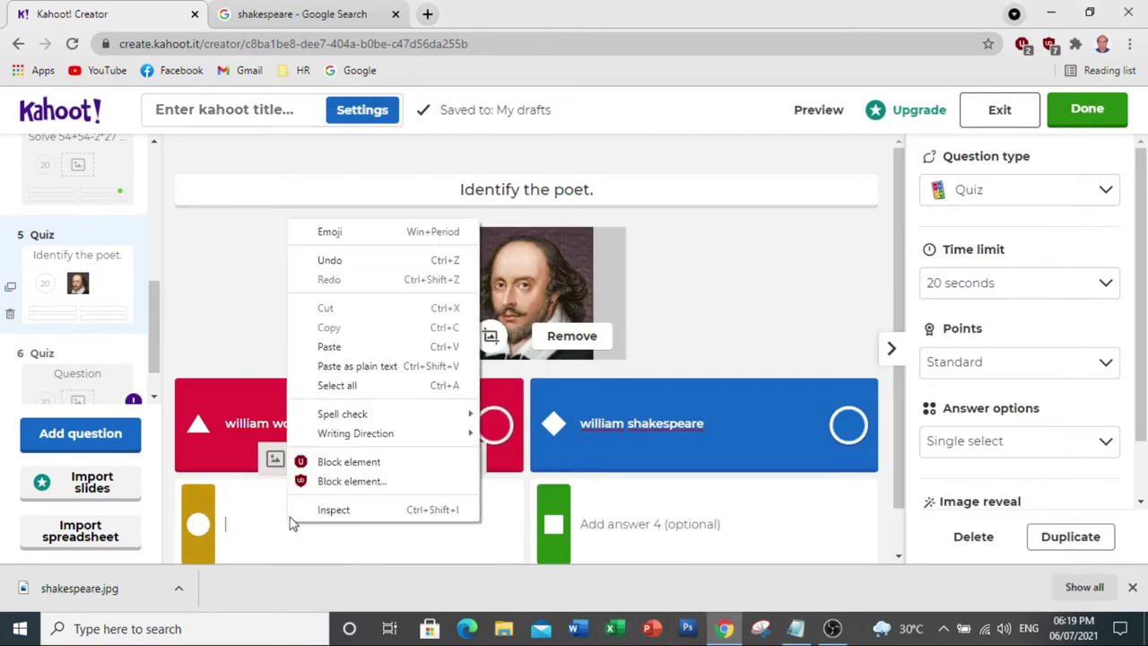
pyautogui.click(329, 346)
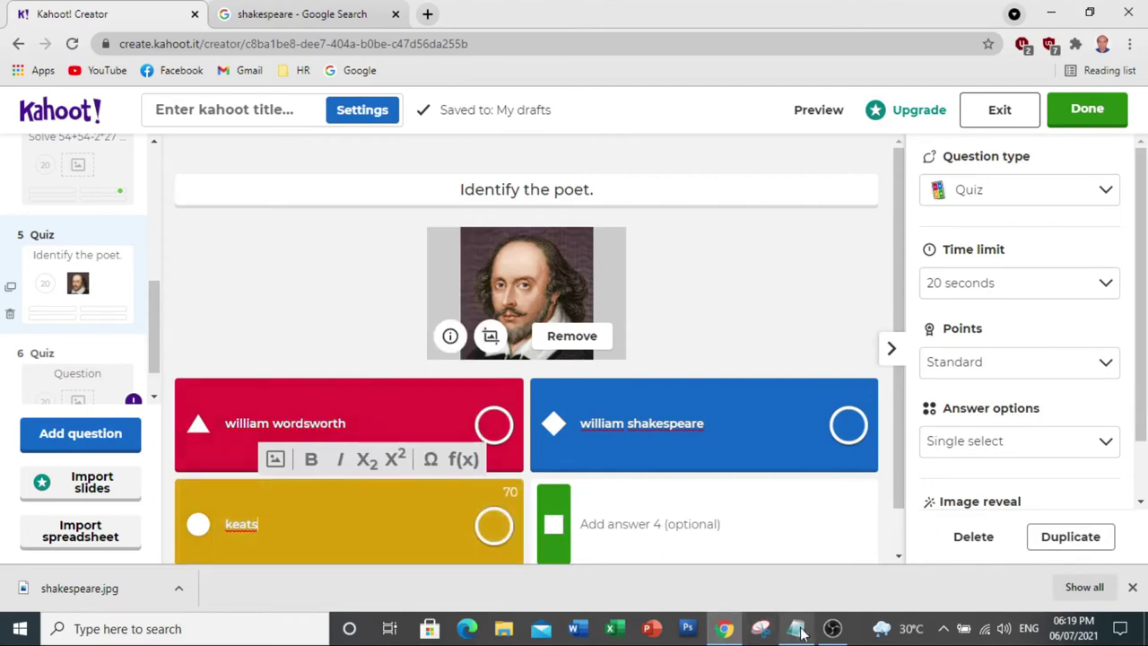
# Copy "none of these" from question 19 in Notepad into answer 4 of the poet question
pyautogui.click(799, 629)
pyautogui.moveTo(392, 427); pyautogui.dragTo(485, 425)
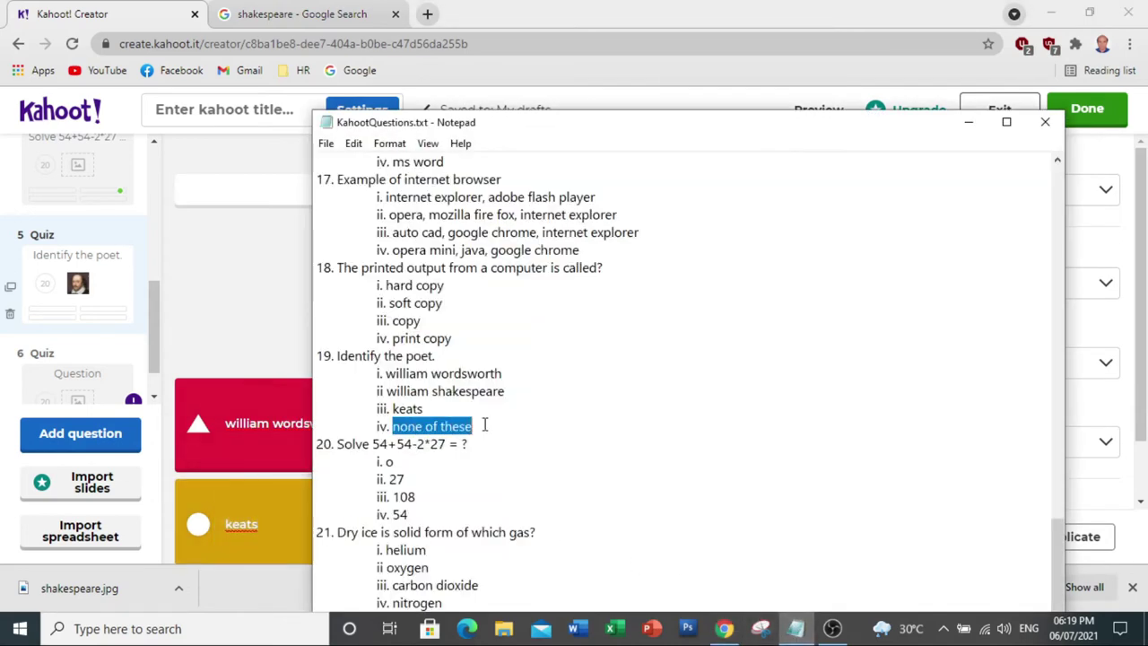
pyautogui.rightClick(462, 425)
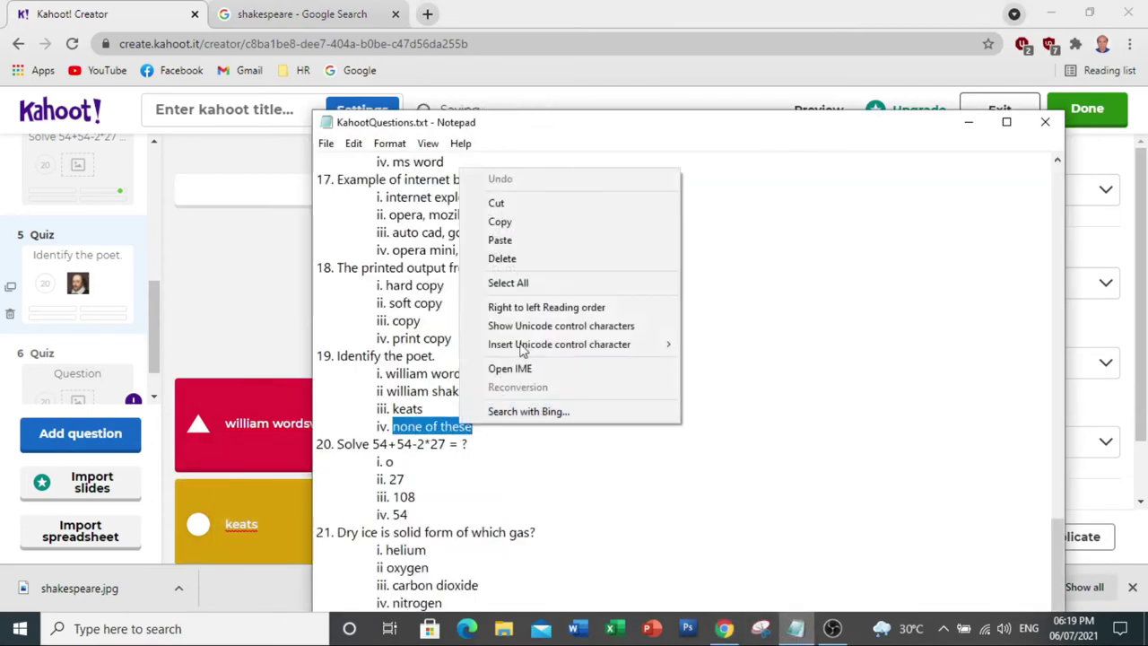
pyautogui.click(495, 223)
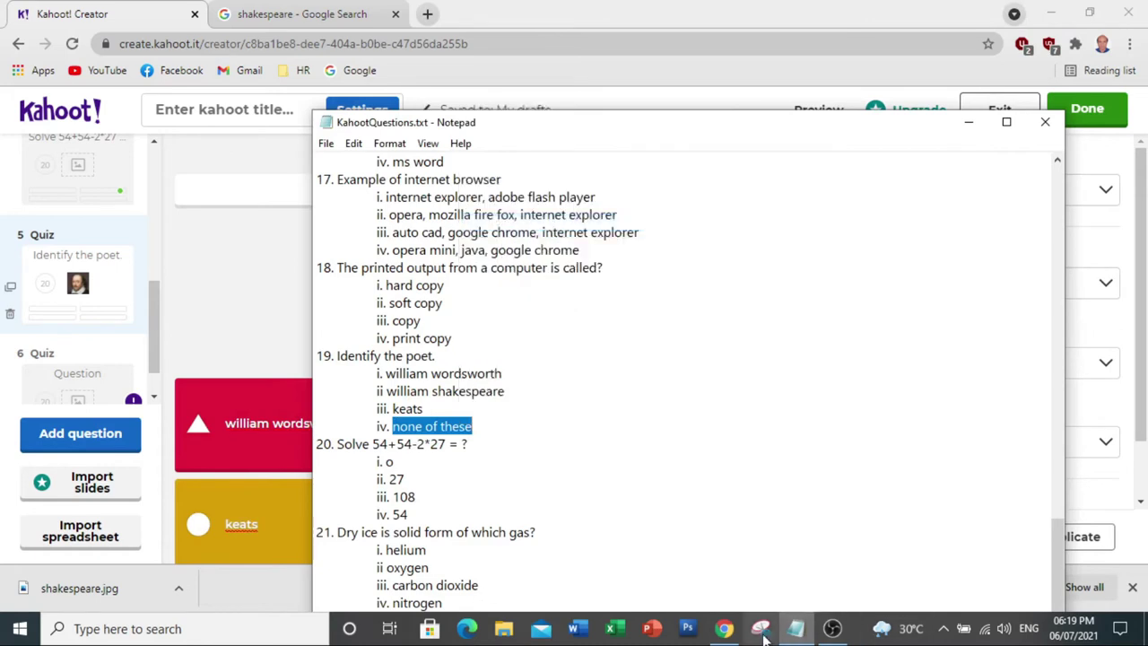
pyautogui.click(725, 629)
pyautogui.rightClick(626, 526)
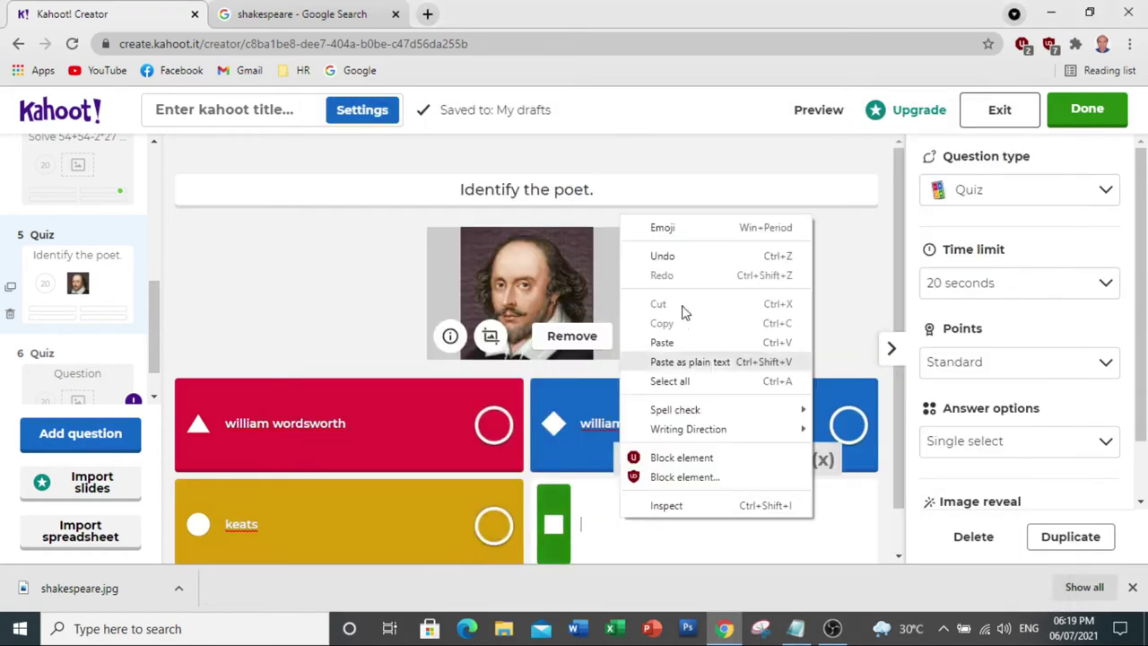
pyautogui.click(668, 342)
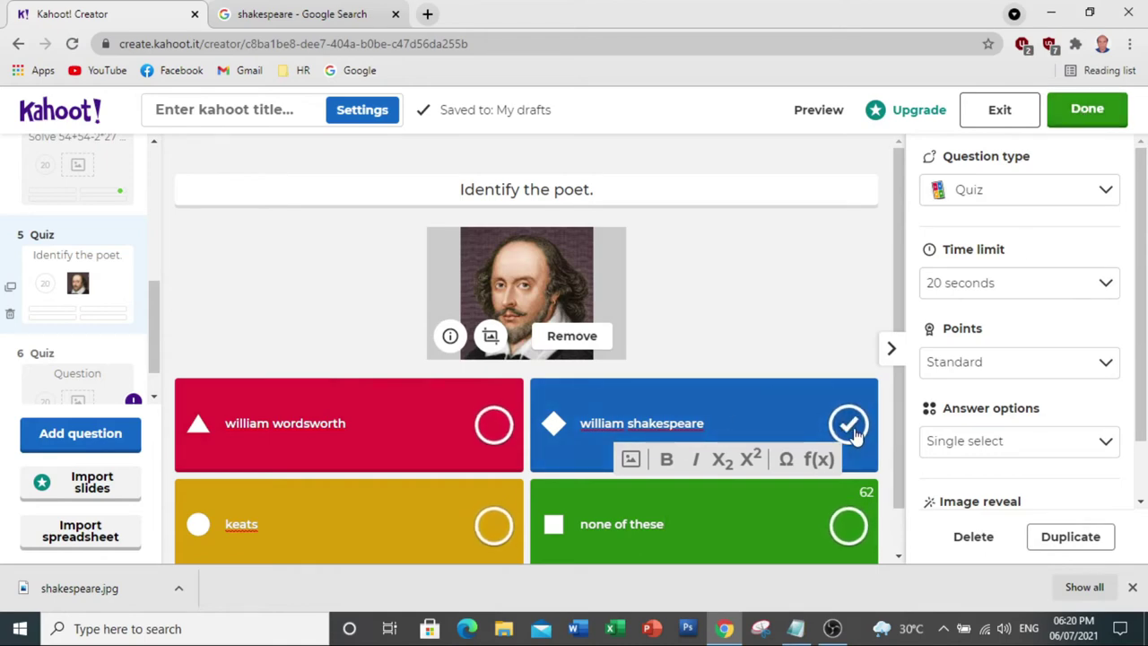
# Try to finish the kahoot, fix question 5 by marking "william shakespeare" as correct, and try finishing again
pyautogui.click(1082, 114)
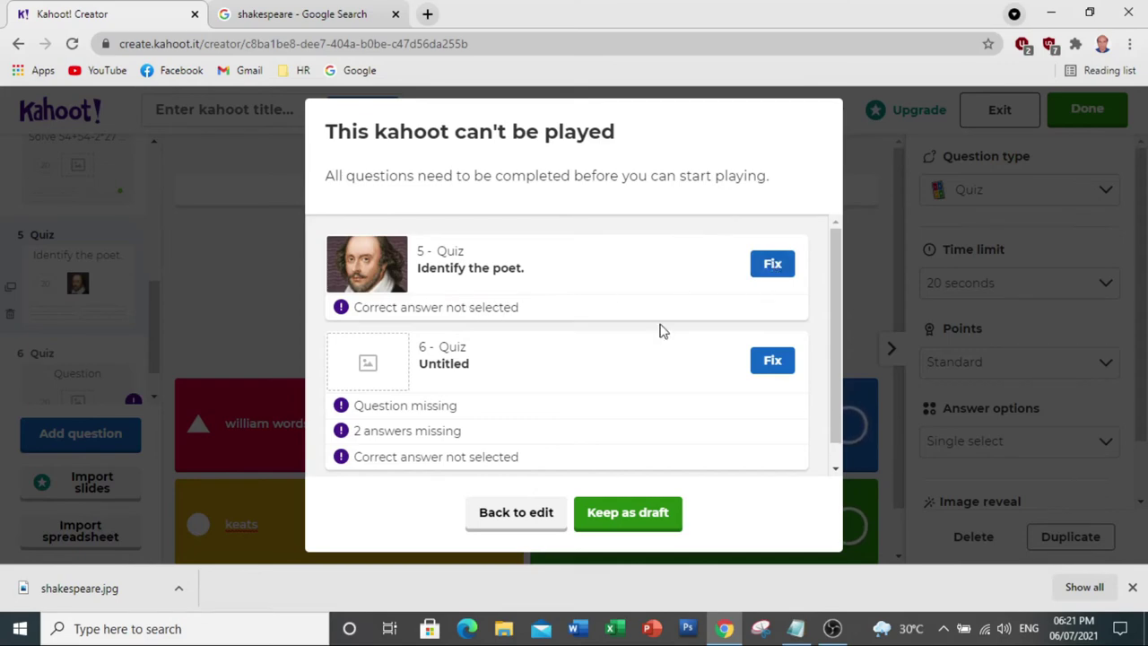
pyautogui.click(773, 265)
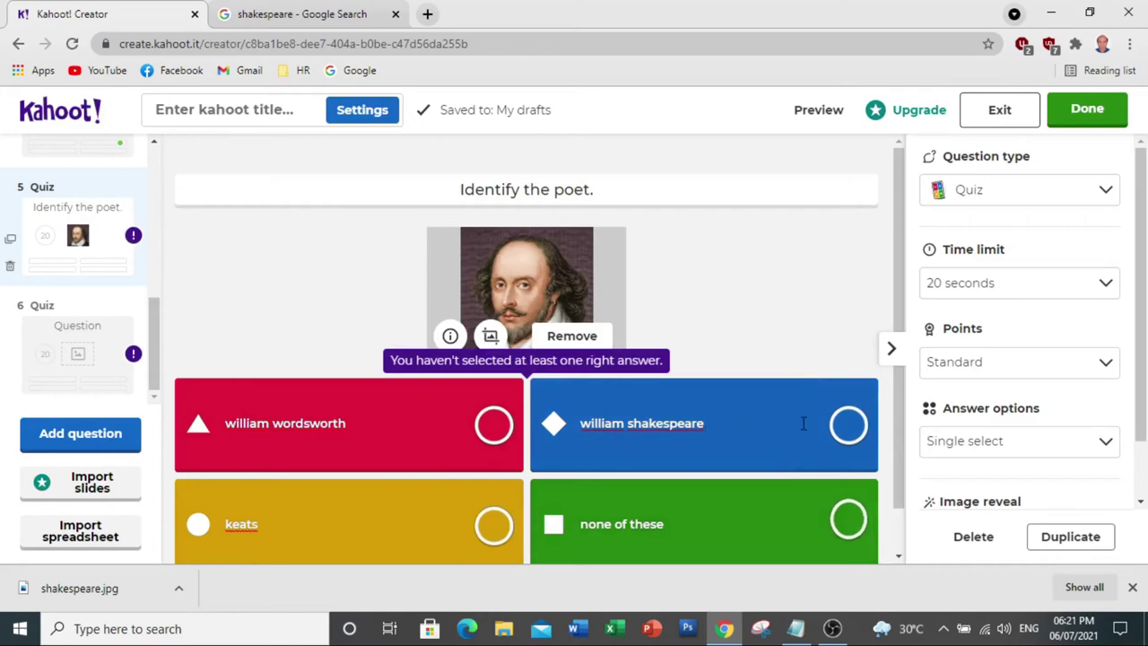
pyautogui.click(846, 427)
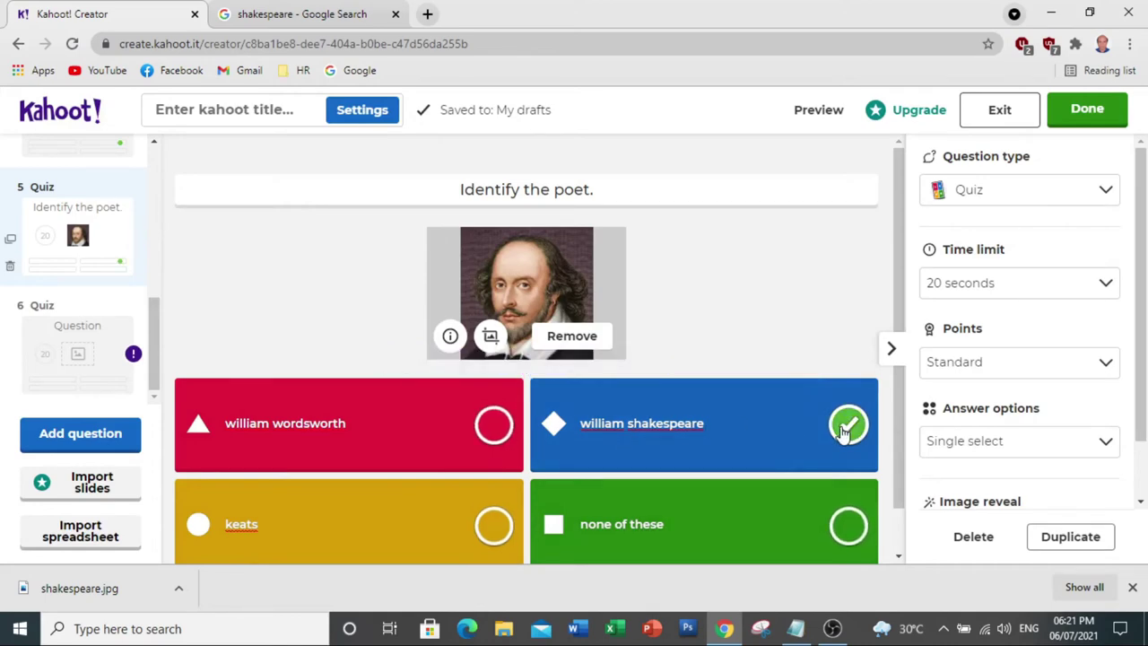
pyautogui.click(1086, 113)
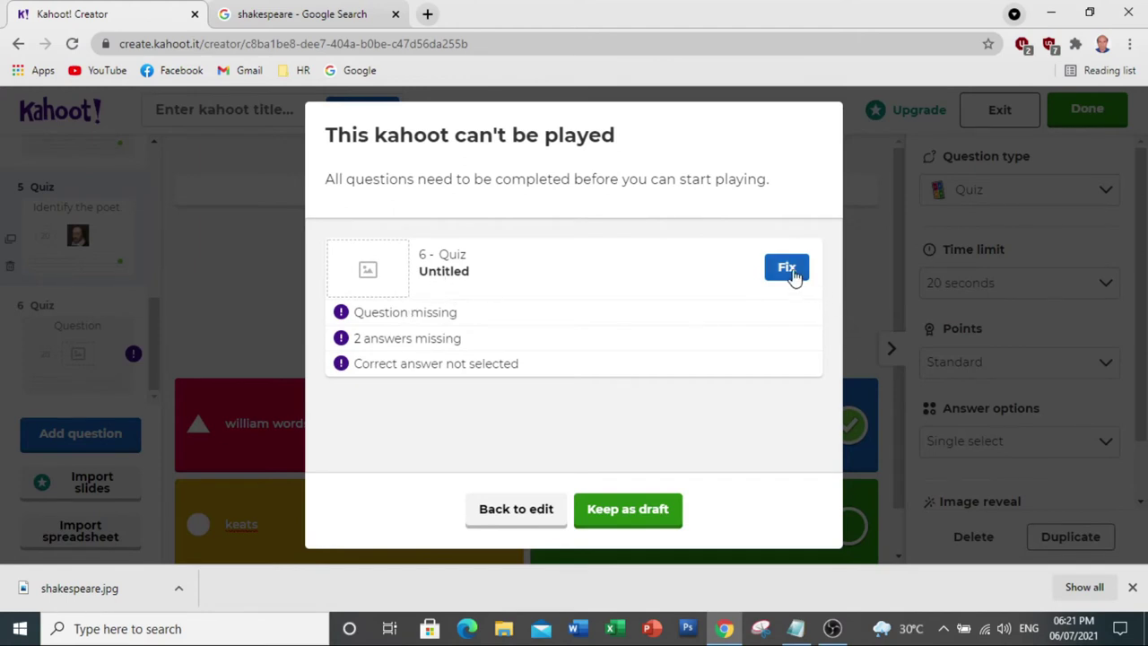
# Delete the empty question 6 and finish the kahoot again
pyautogui.click(752, 289)
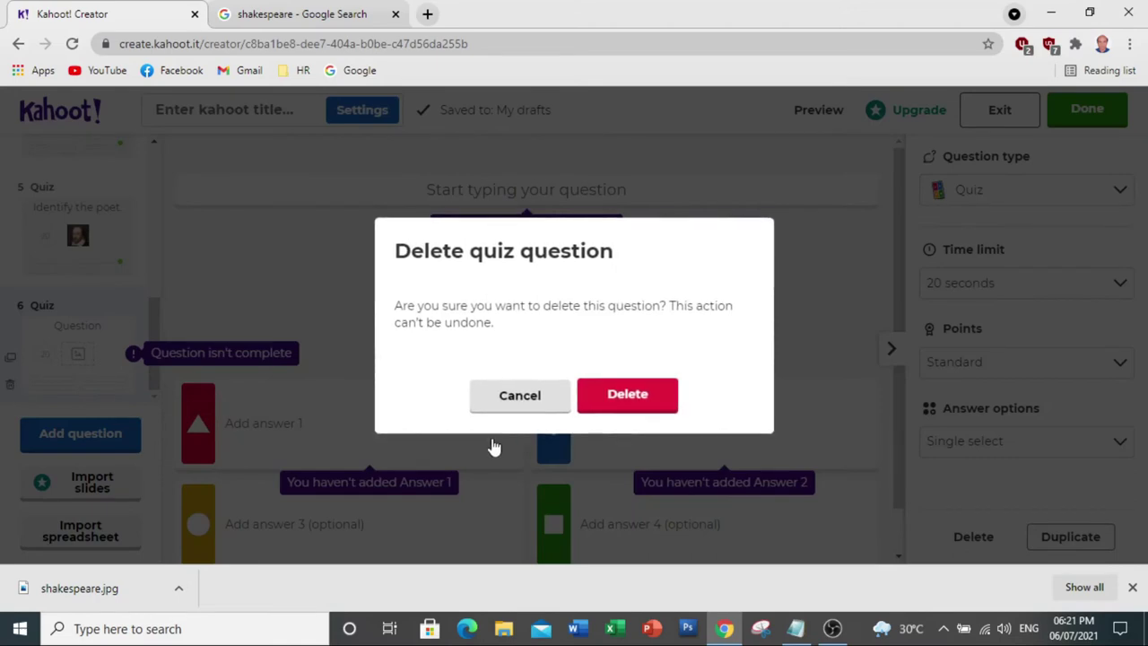
pyautogui.click(606, 404)
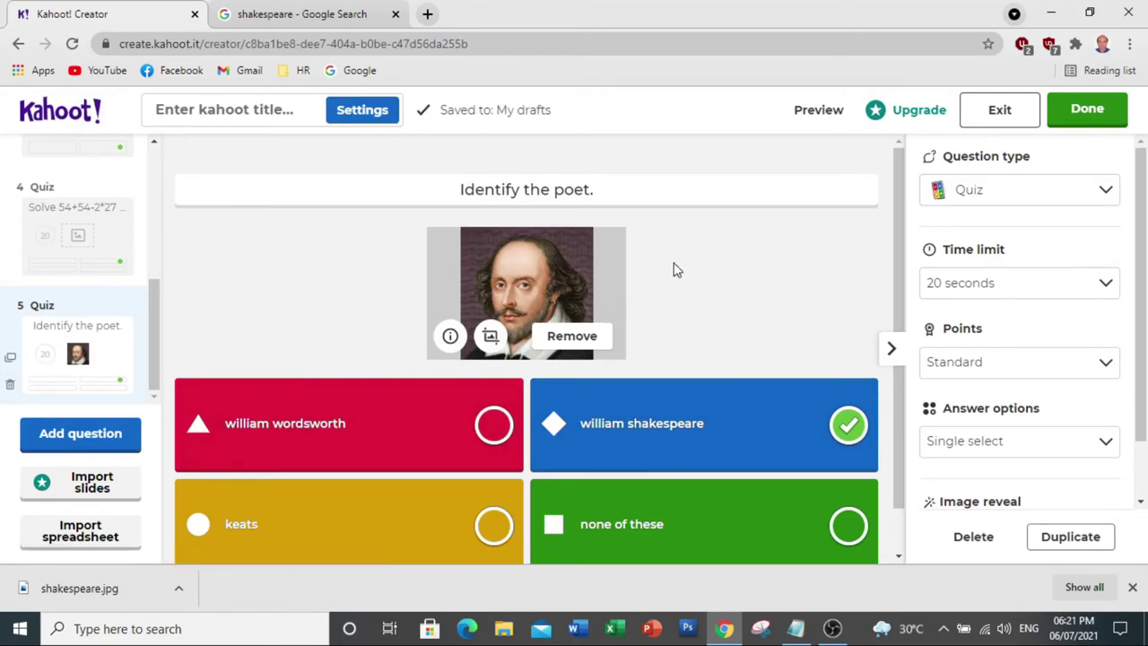
pyautogui.click(1074, 113)
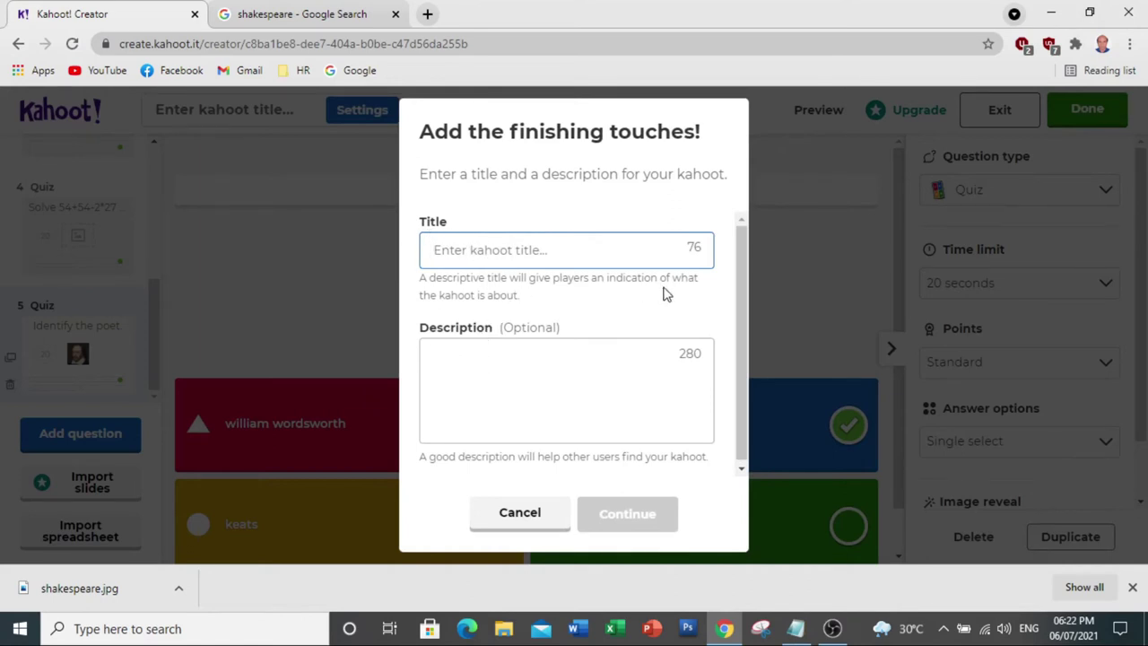
# Title the kahoot "Demo kahoot" followed by the teacher's name and "ict", describe it as "Demo kahoot", and finish it
pyautogui.write('Demo kahoot ')
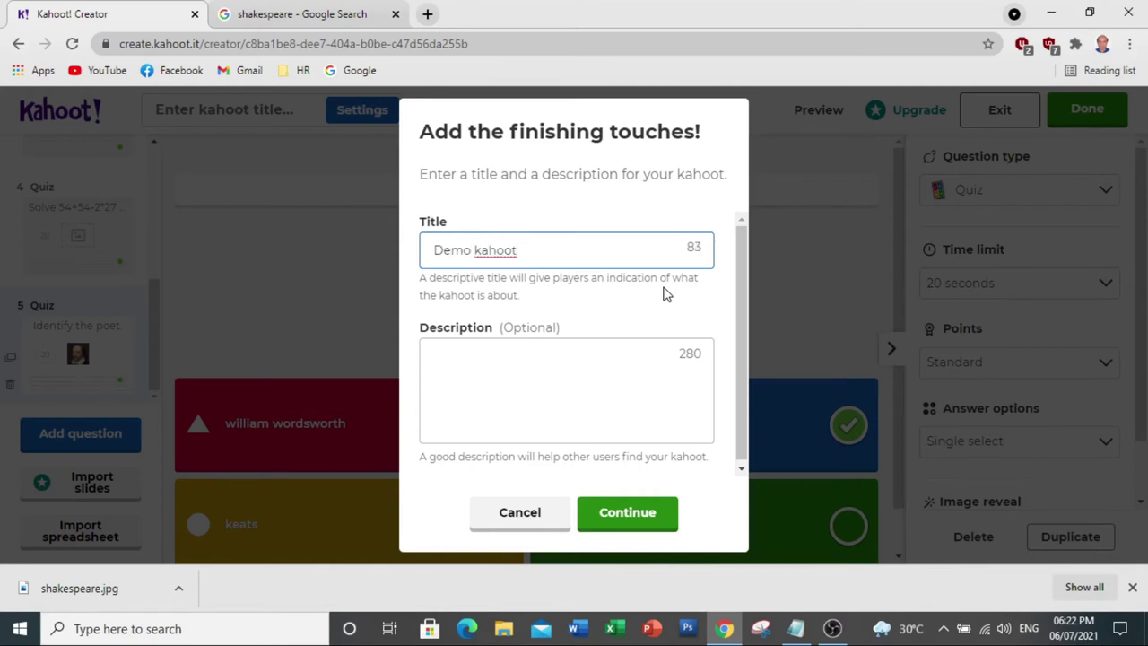
pyautogui.write('alal sir ict')
pyautogui.click(461, 388)
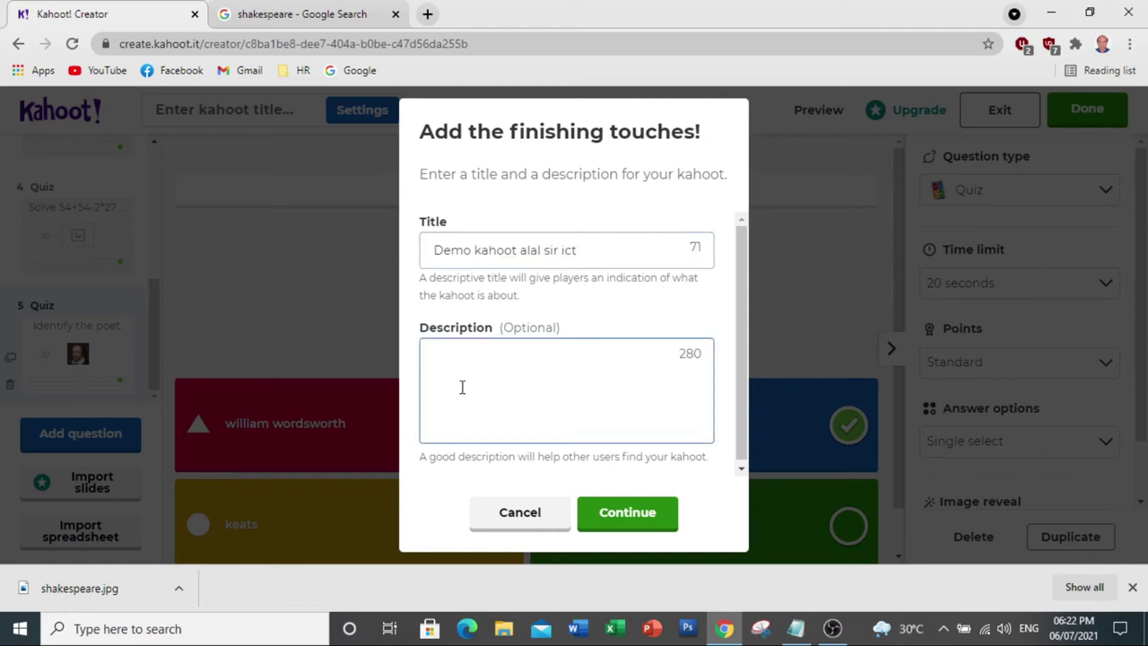
pyautogui.write('Demo kahoot')
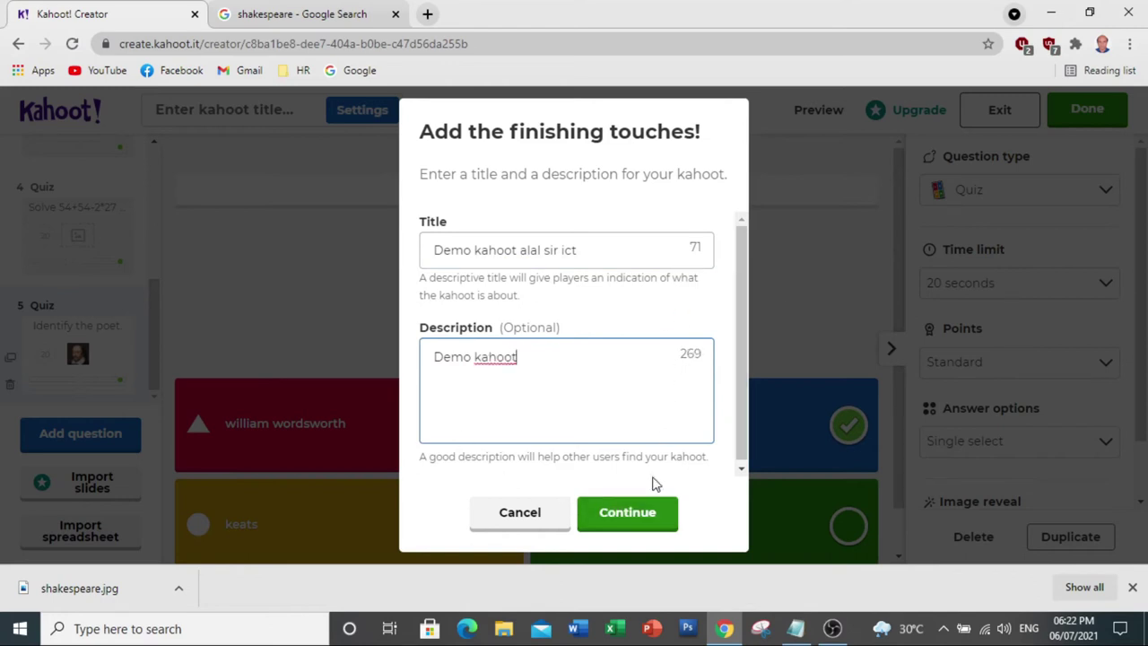
pyautogui.click(632, 518)
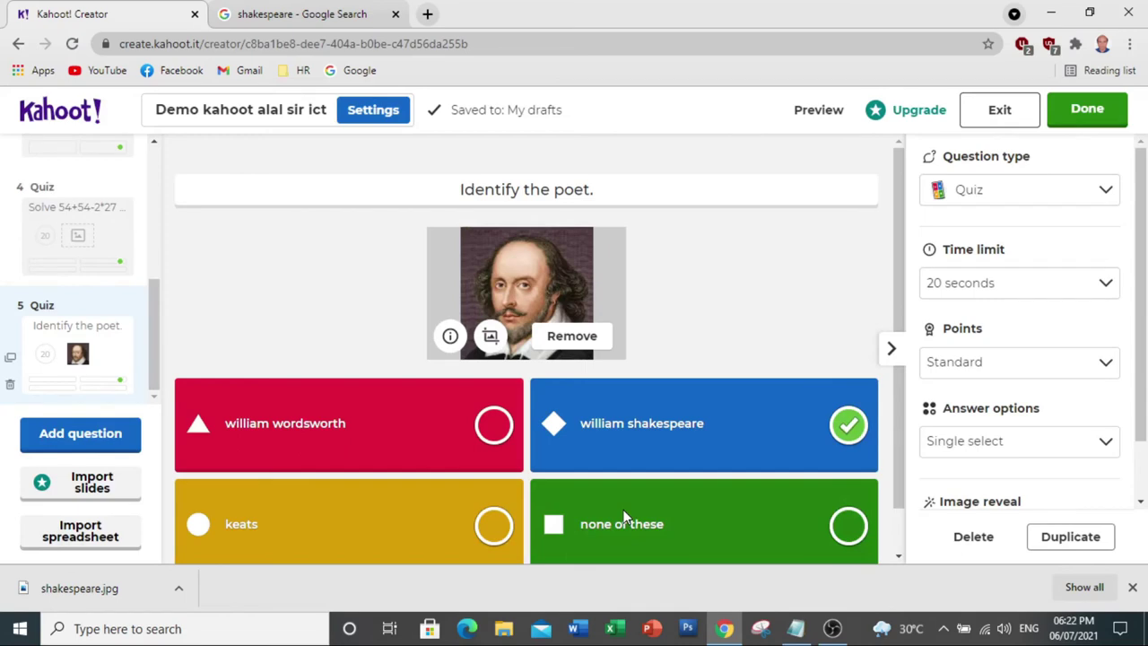
pyautogui.click(1087, 108)
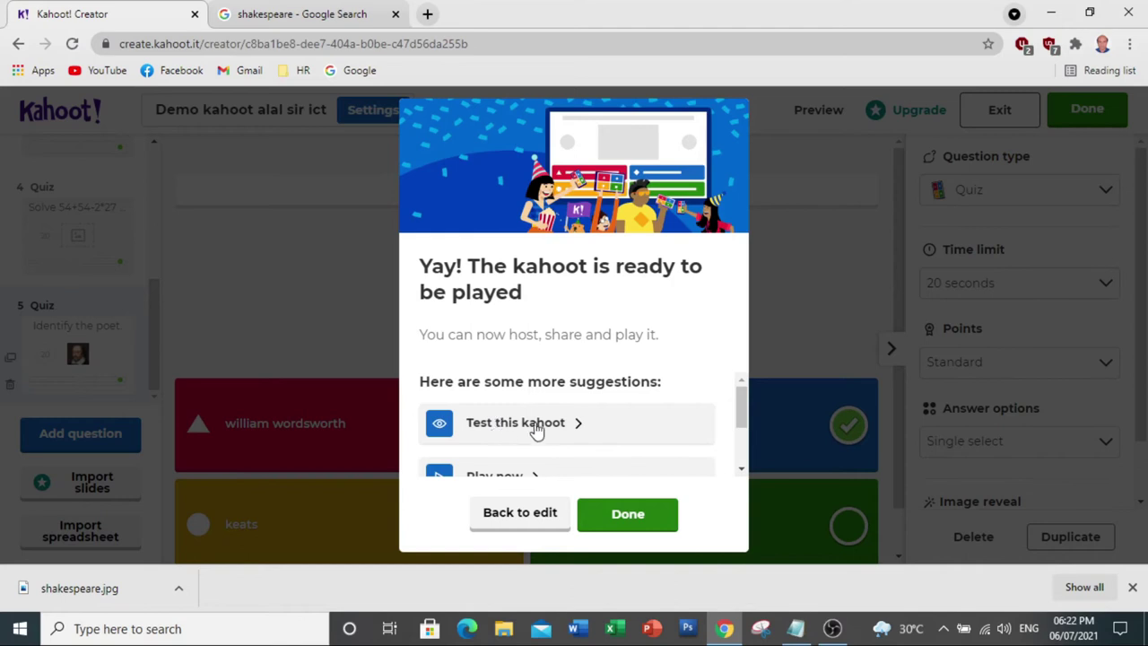
# Look through the suggestions for the finished kahoot and view its options for sharing with others
pyautogui.click(741, 468)
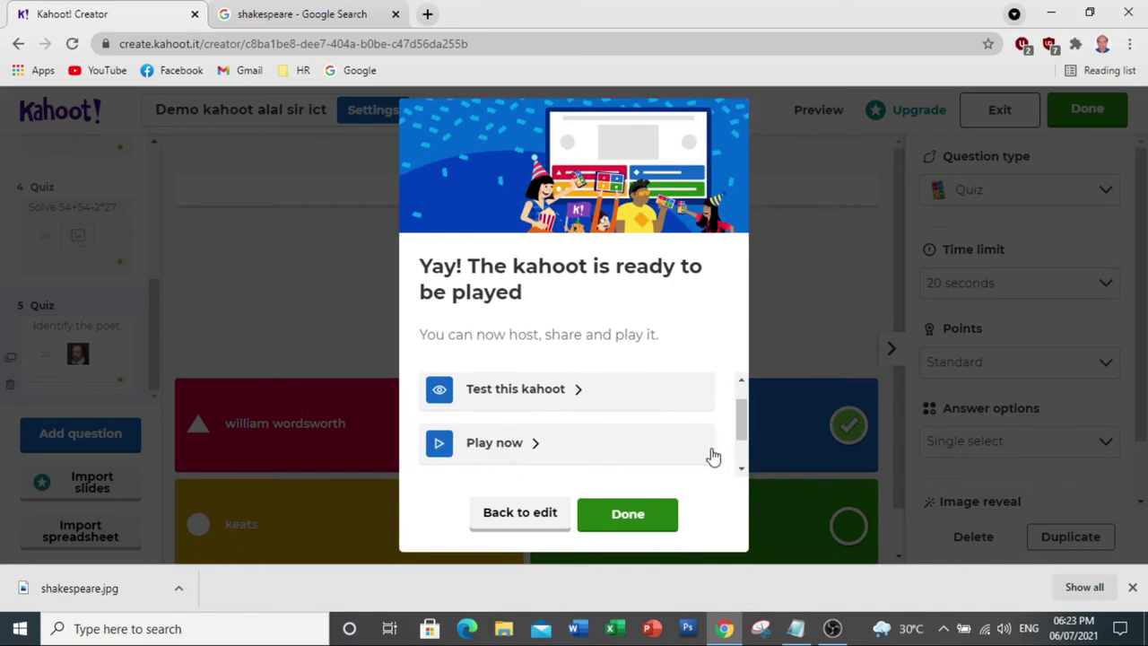
pyautogui.click(741, 468)
pyautogui.click(741, 470)
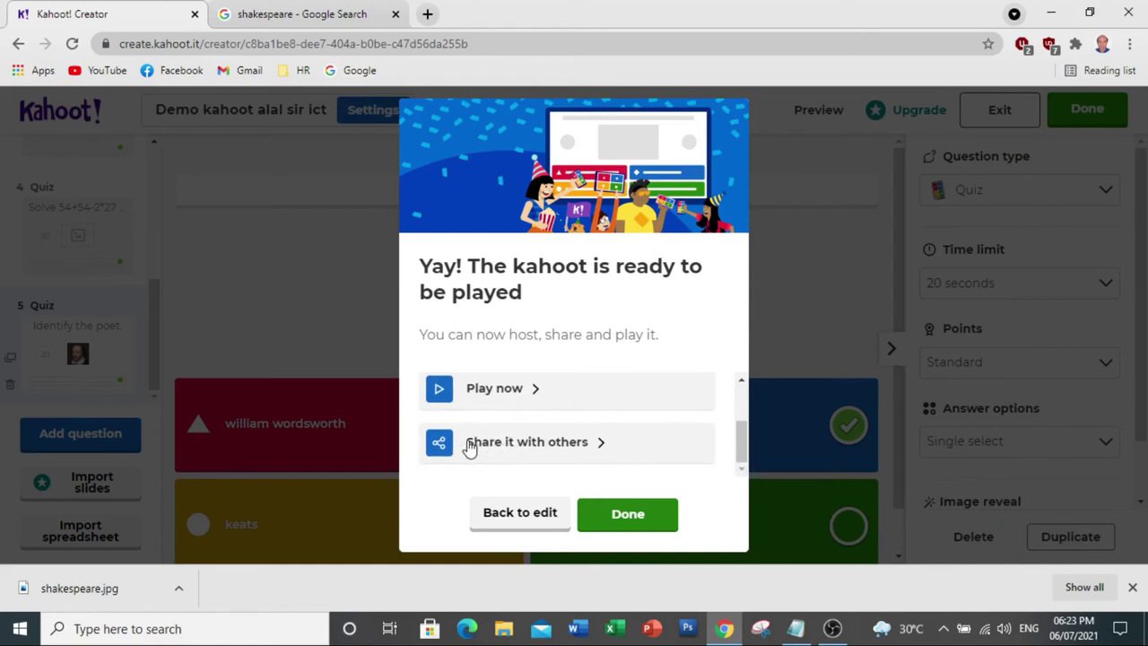
pyautogui.click(586, 447)
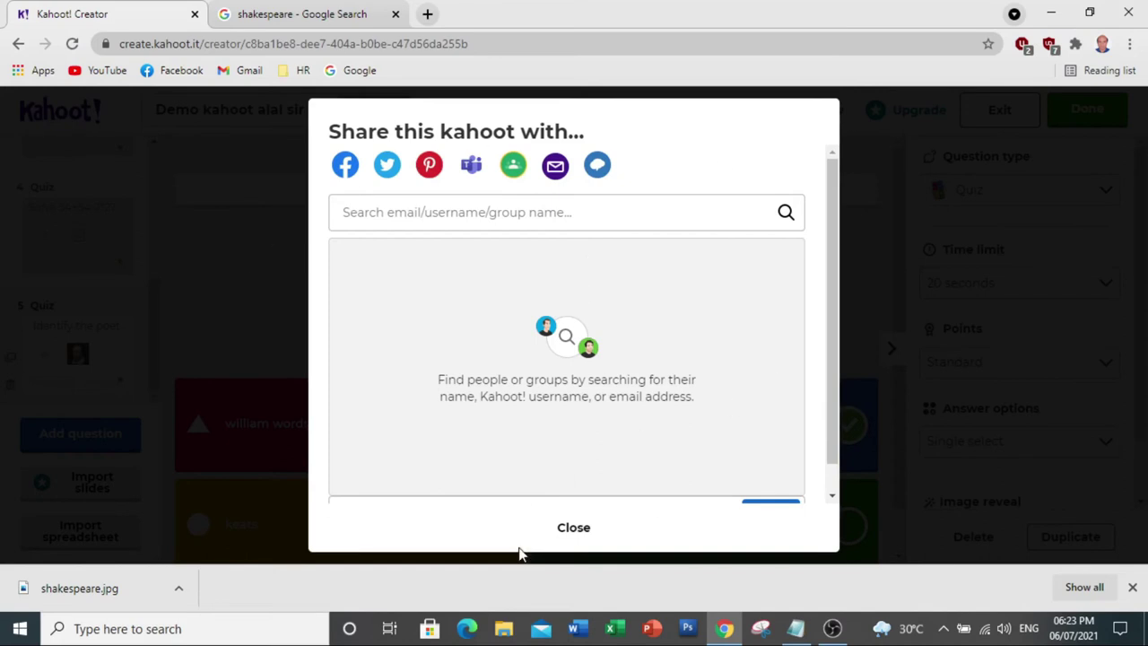
pyautogui.click(574, 528)
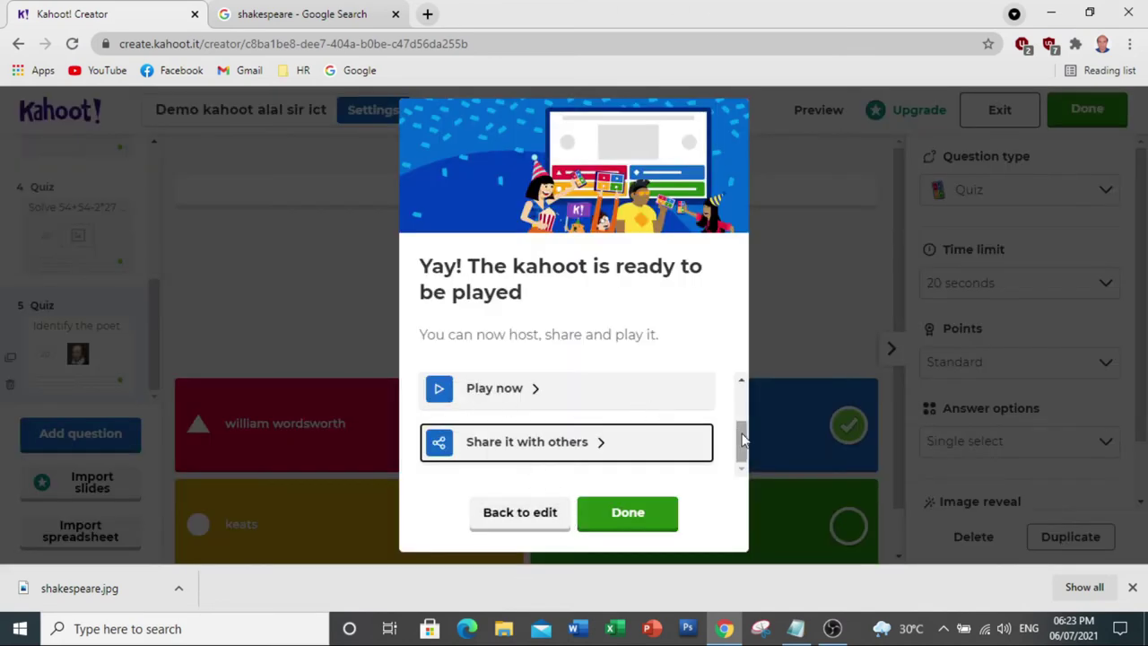
# Test the kahoot by launching a Classic player vs player game
pyautogui.scroll(1, 737, 431)
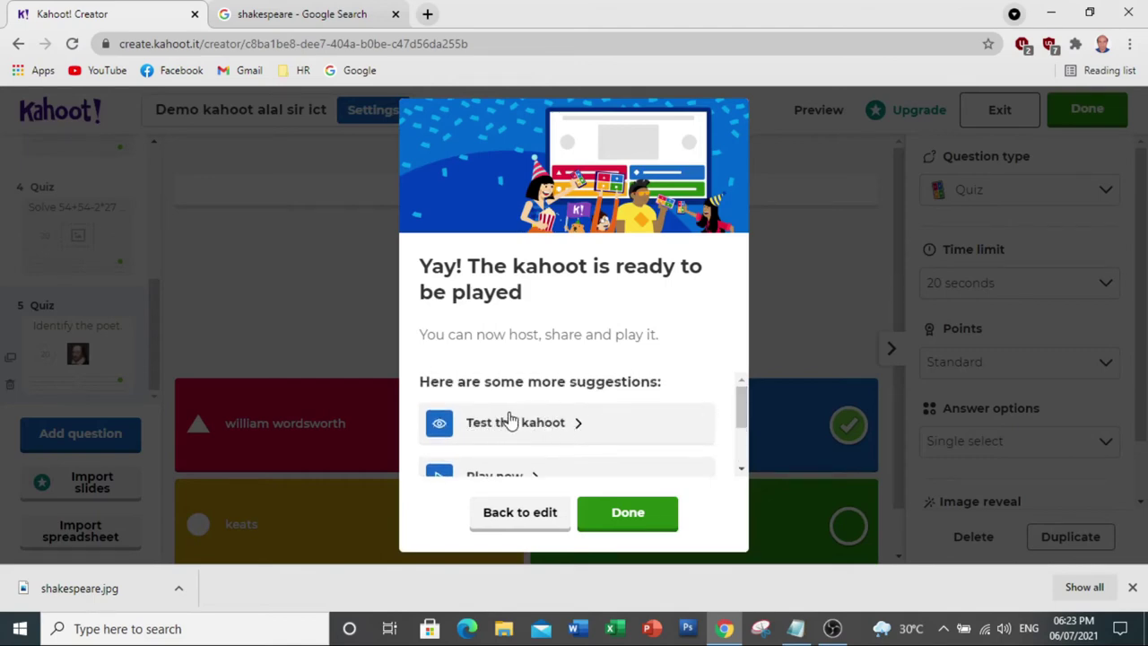
pyautogui.click(488, 426)
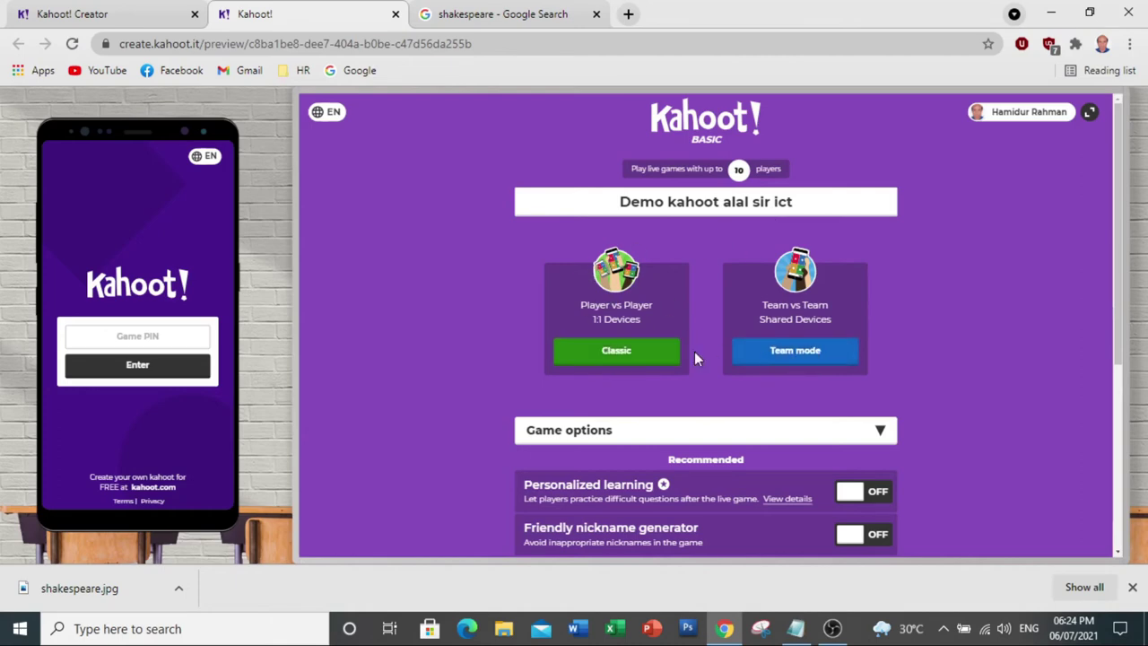
pyautogui.click(607, 355)
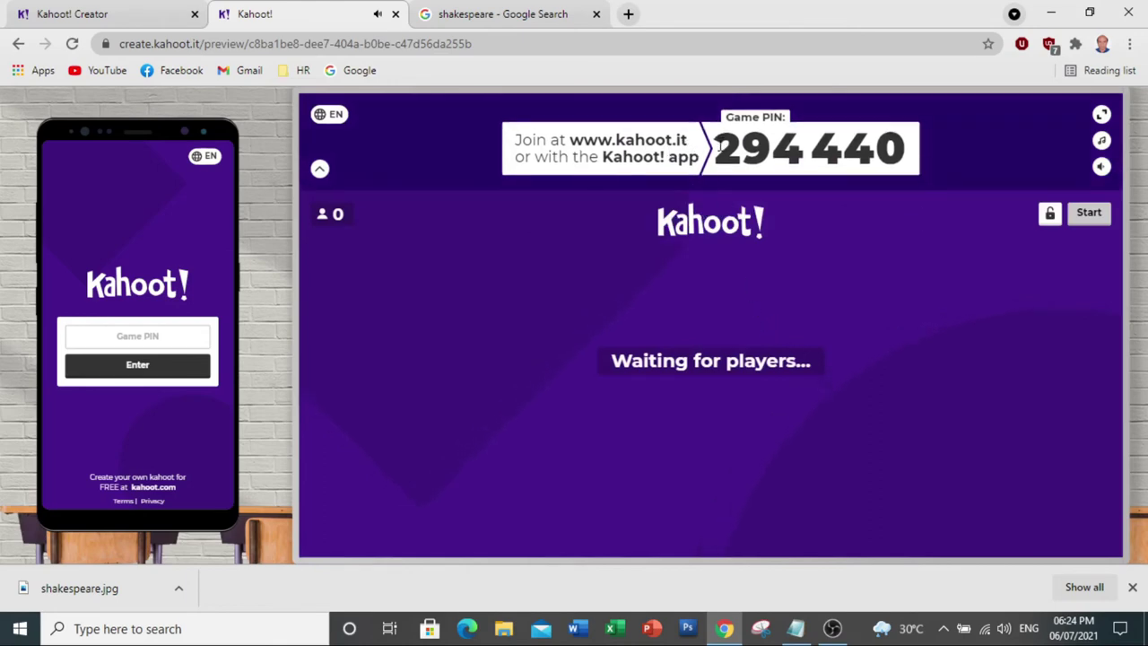
# Copy the game PIN from the host screen into the simulated phone's Game PIN field and submit it
pyautogui.moveTo(775, 145); pyautogui.dragTo(921, 152)
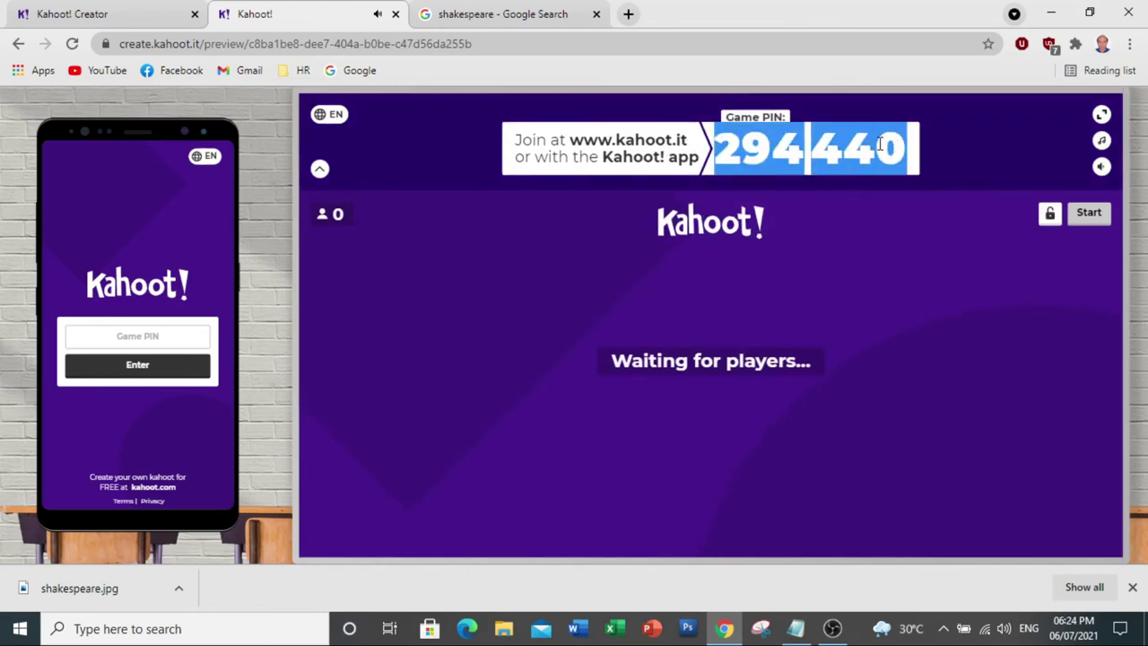
pyautogui.rightClick(882, 145)
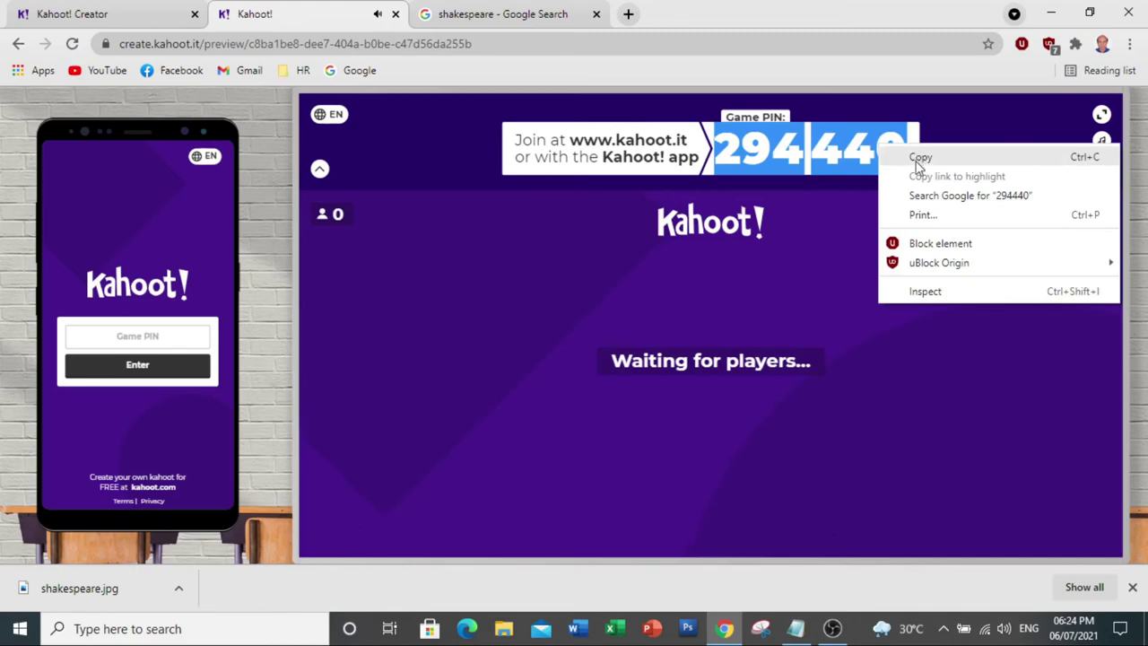
pyautogui.click(921, 158)
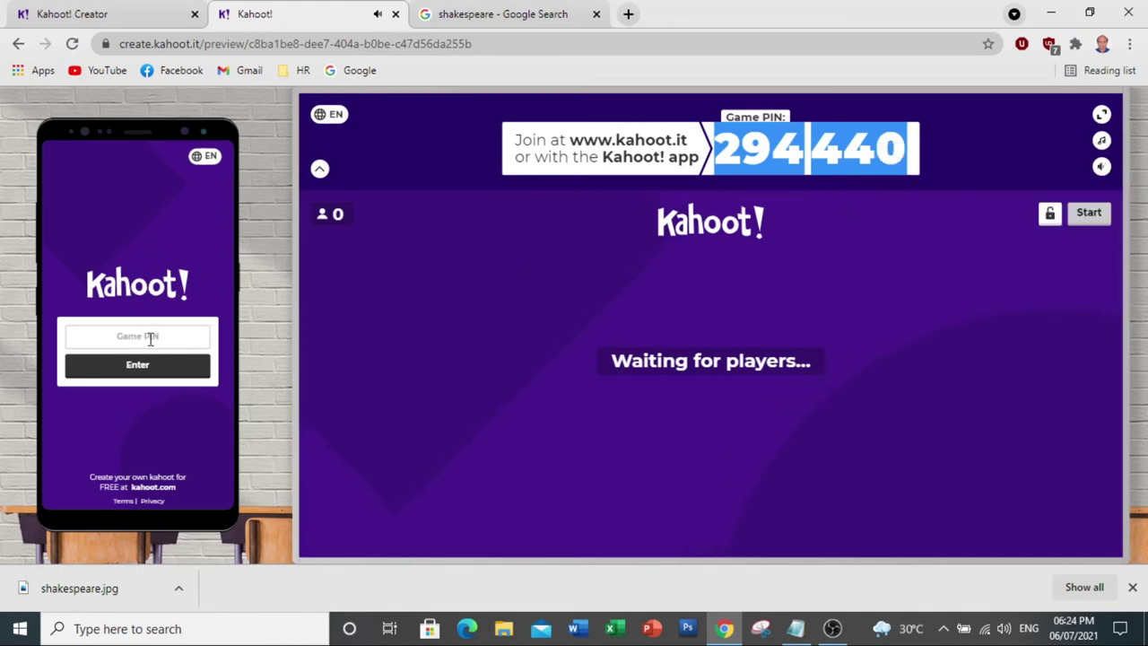
pyautogui.click(119, 338)
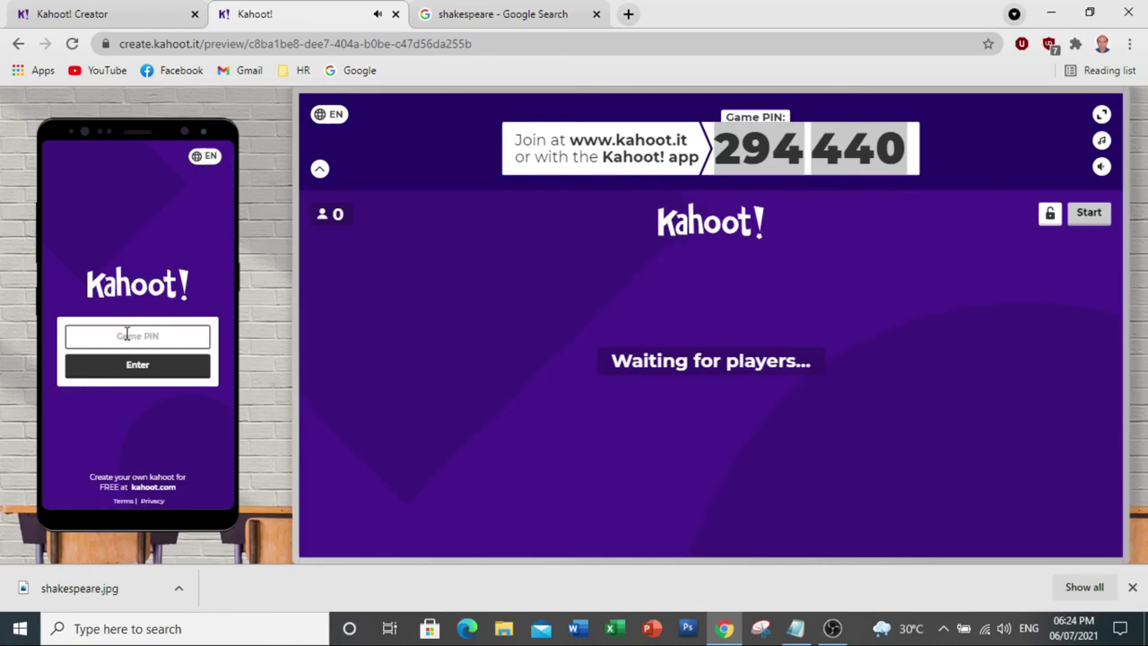
pyautogui.rightClick(126, 334)
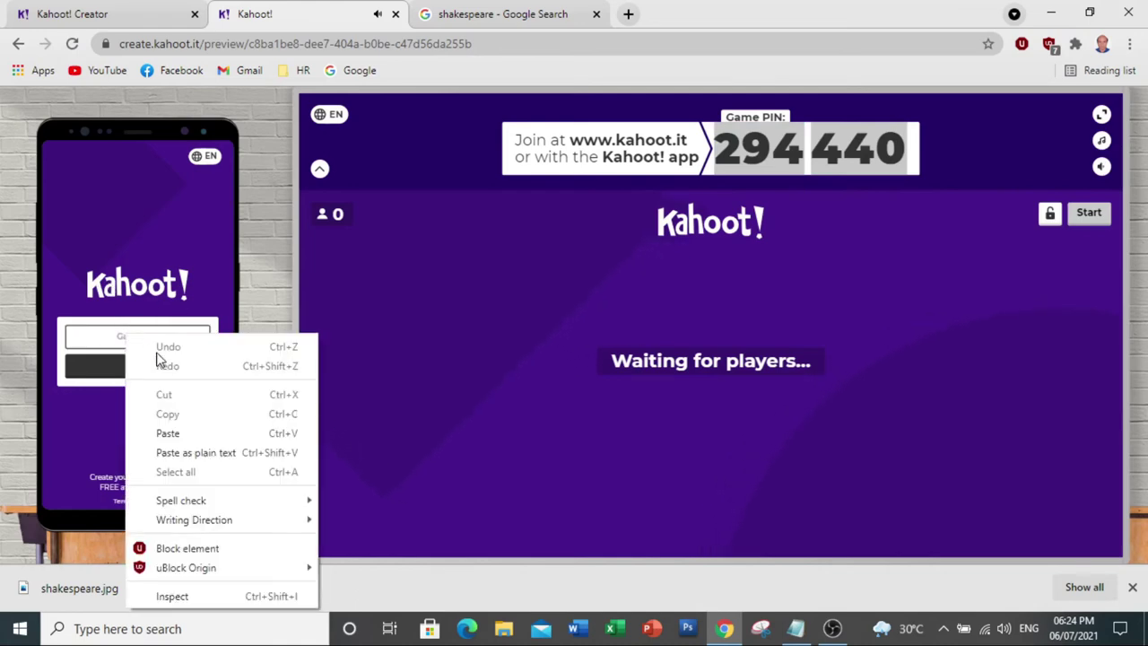
pyautogui.click(168, 435)
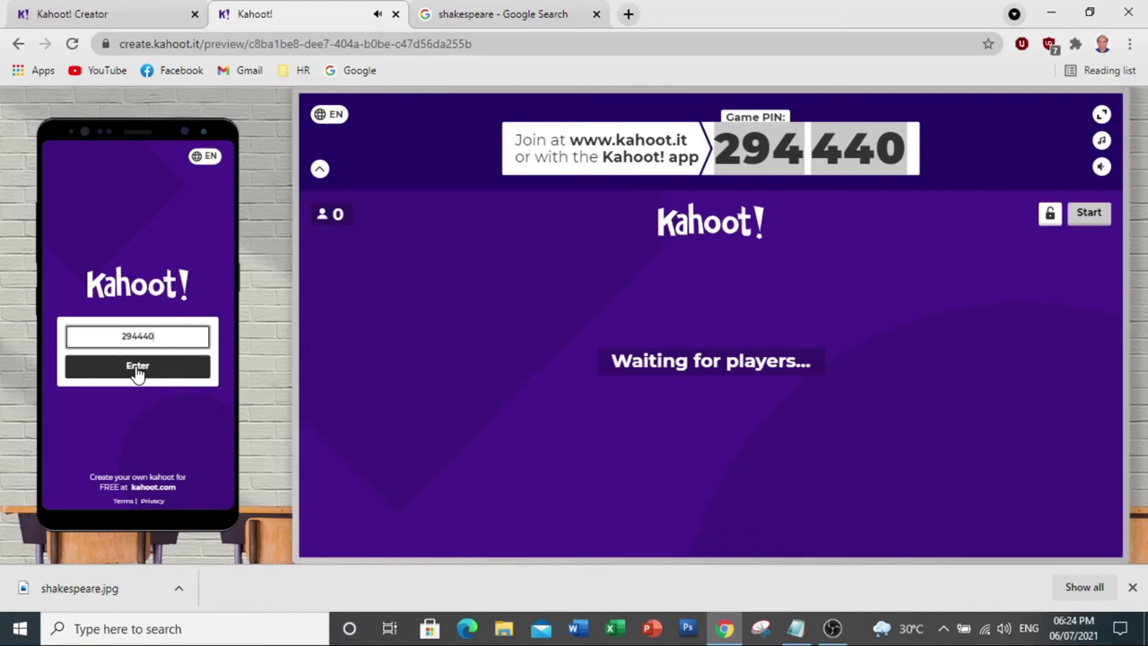
pyautogui.click(136, 372)
pyautogui.click(136, 368)
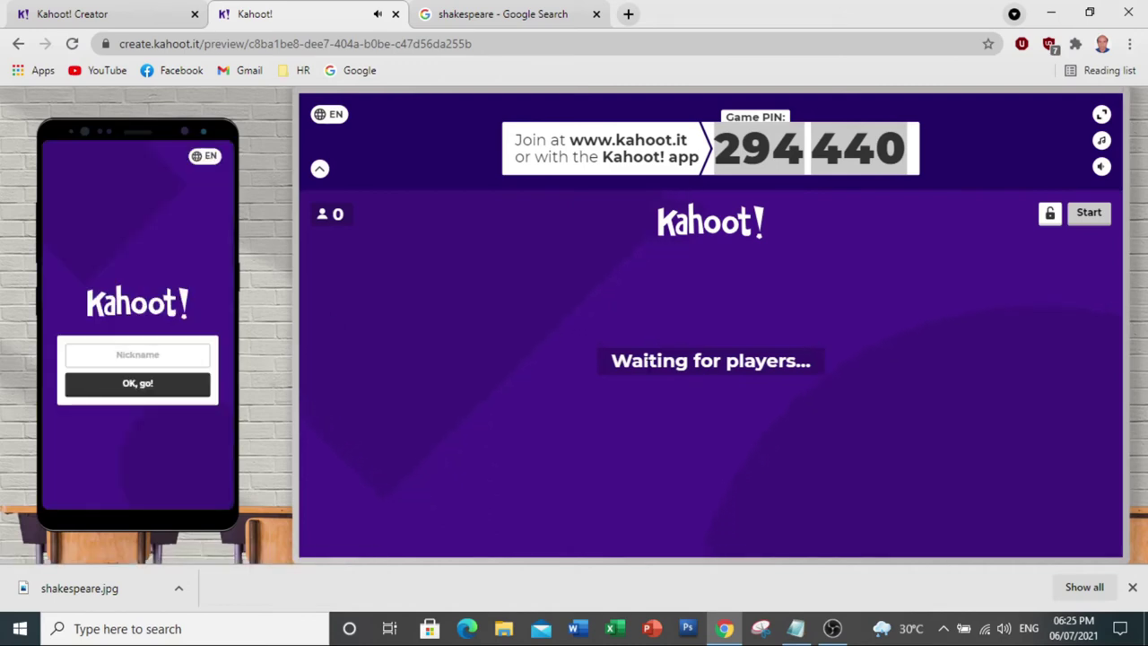
# Enter the player's nickname on the simulated phone and join the game
pyautogui.click(132, 357)
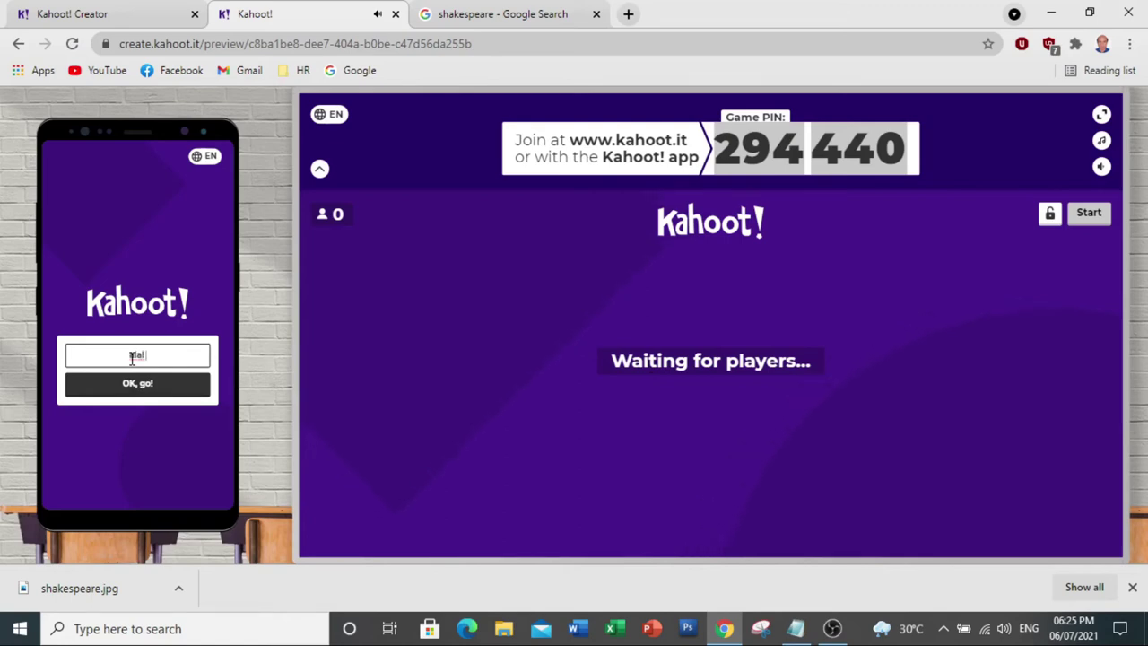
pyautogui.click(132, 357)
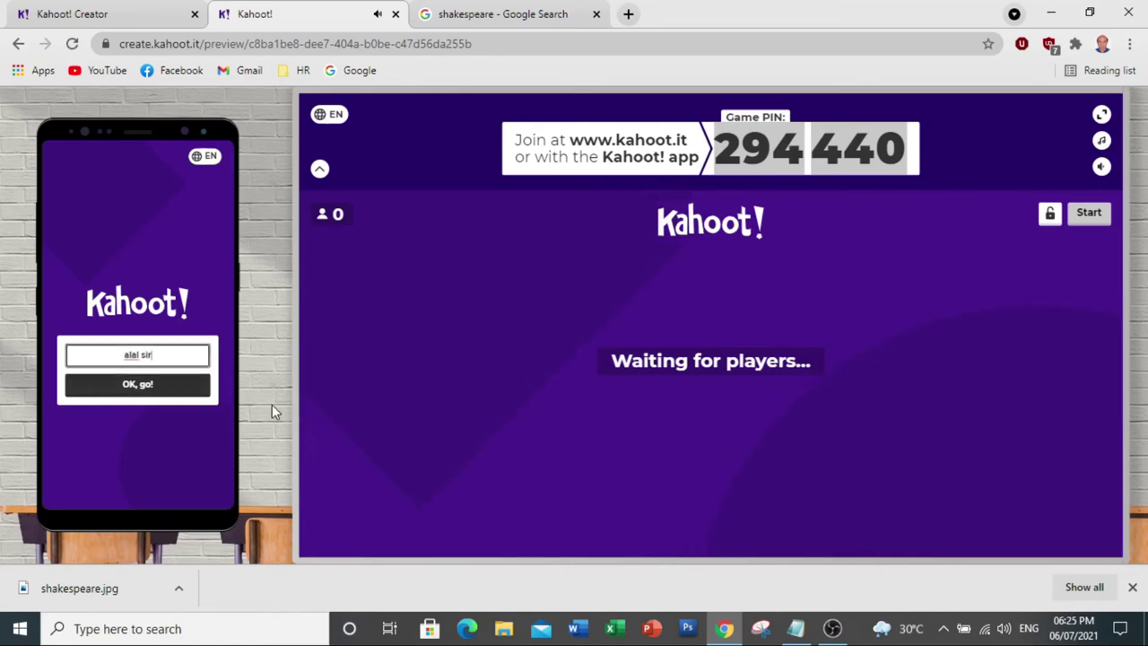
pyautogui.click(138, 384)
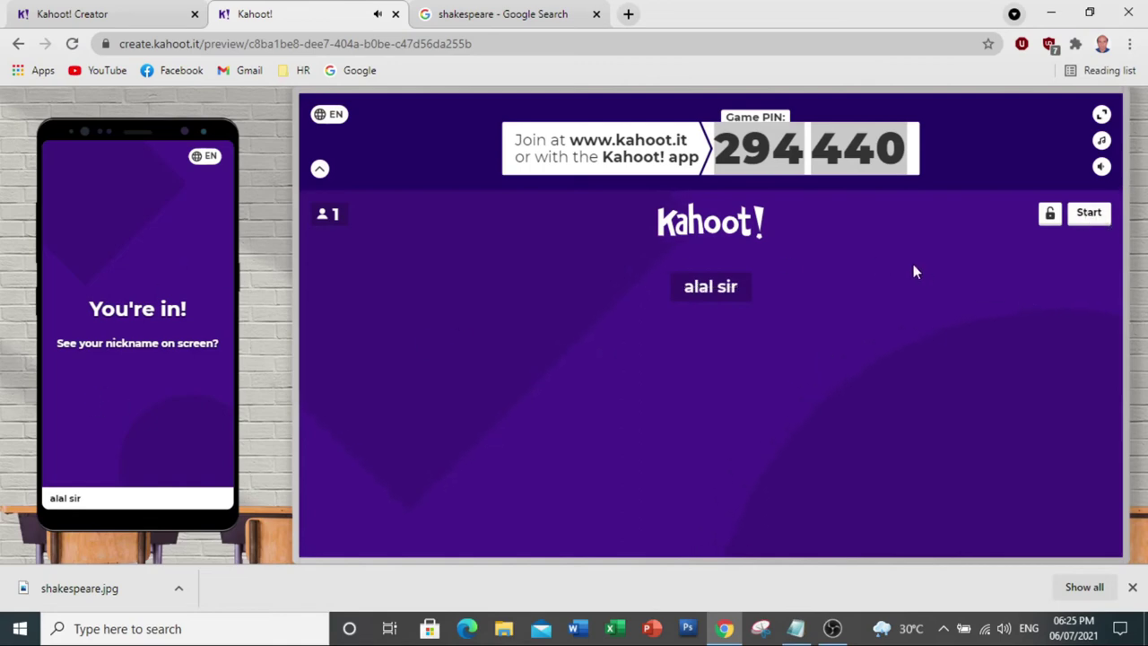
# Start the game, answer the "Computer is" question with "an electronic device", and advance past the scoreboard
pyautogui.click(1093, 215)
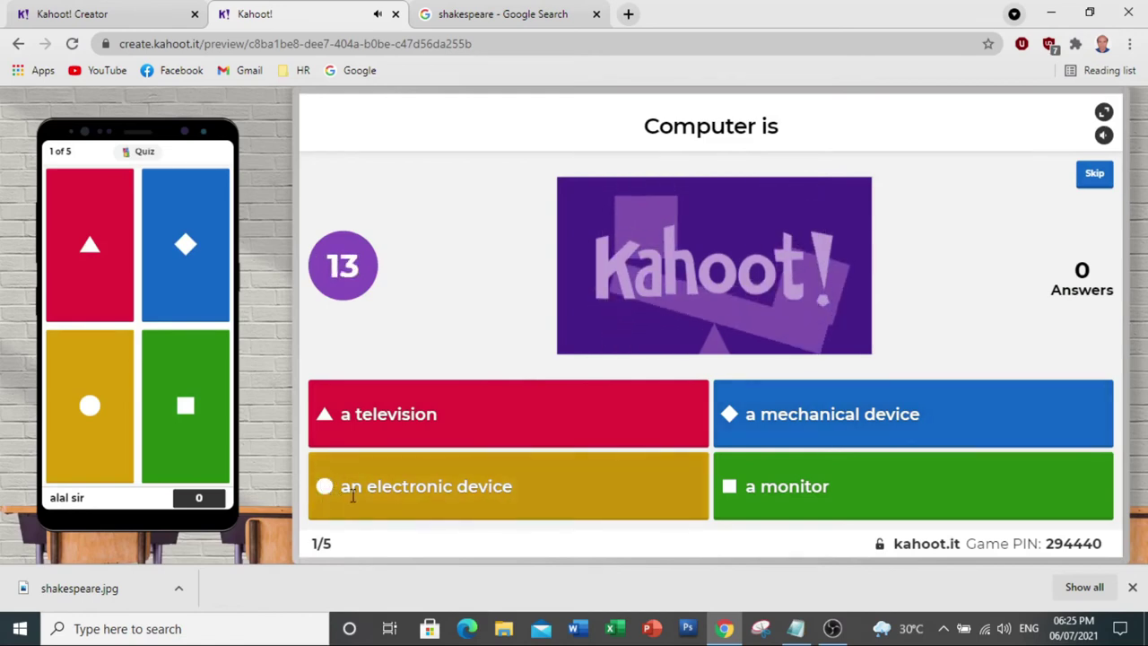
pyautogui.click(92, 405)
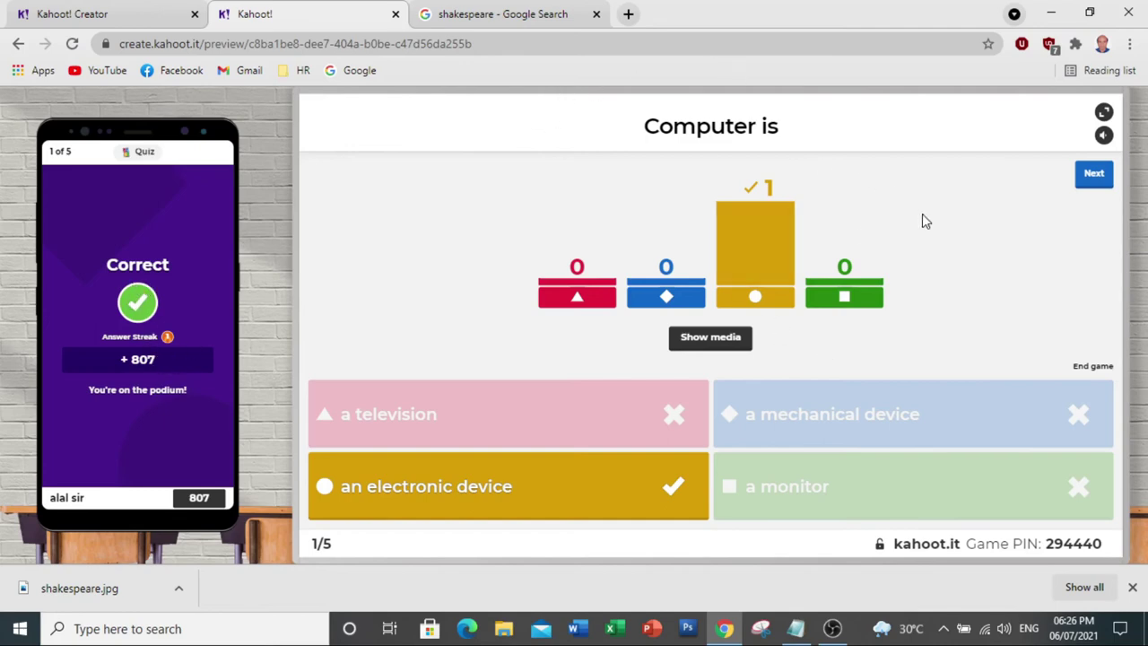
pyautogui.click(1087, 174)
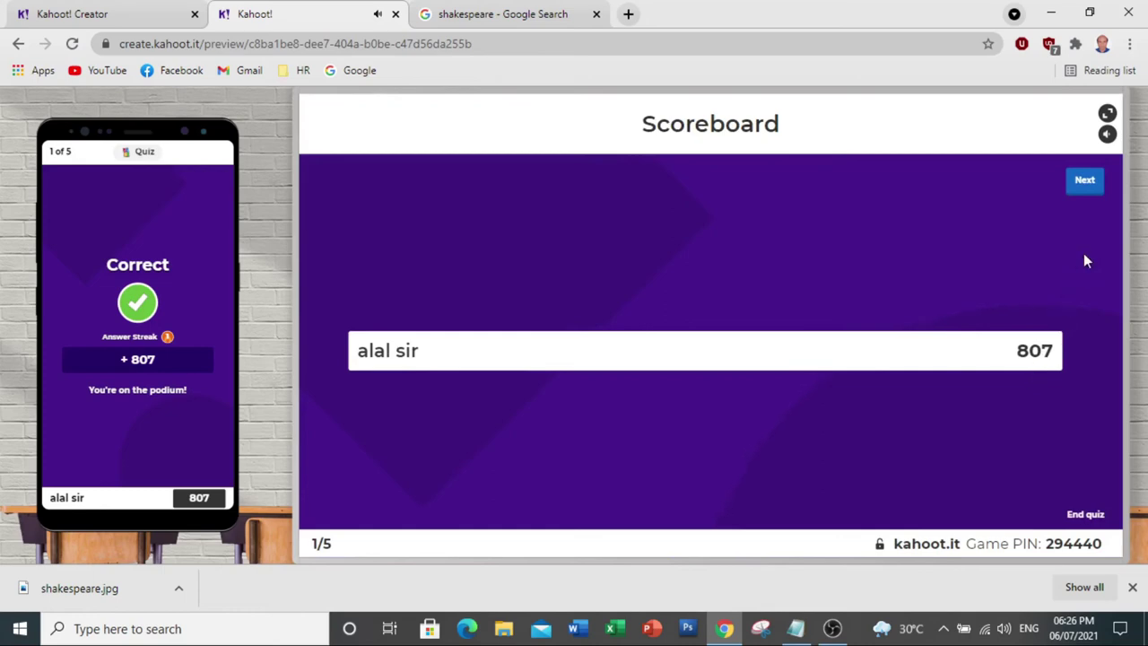
pyautogui.click(1086, 183)
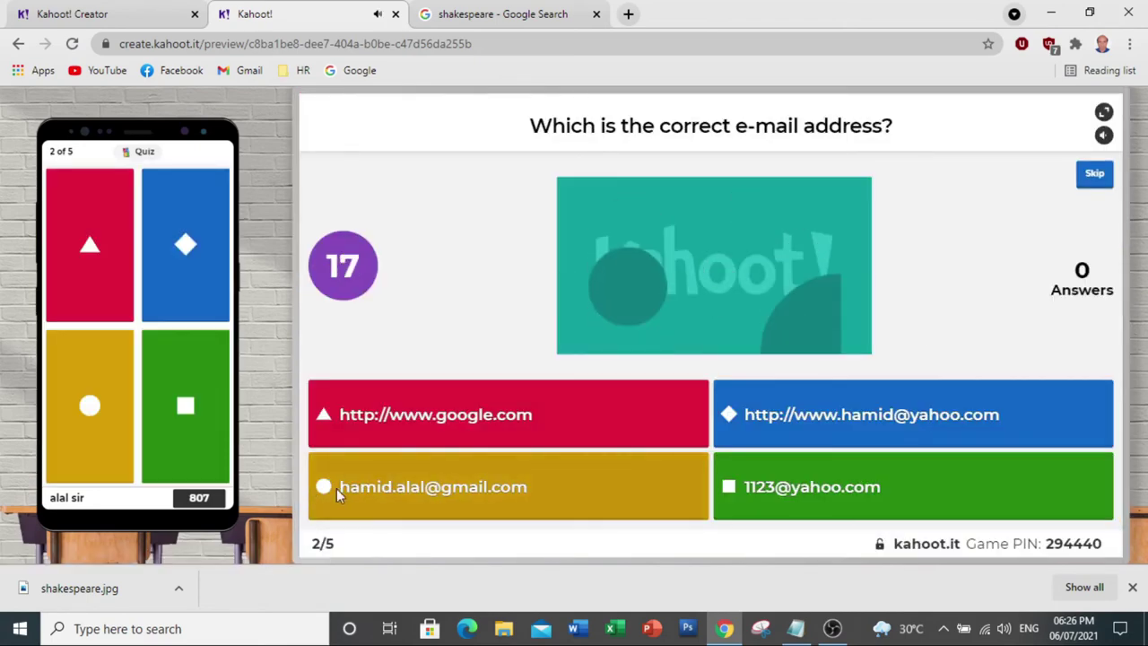
# Answer the e-mail address question with the yellow circle option and advance past the scoreboard
pyautogui.click(89, 408)
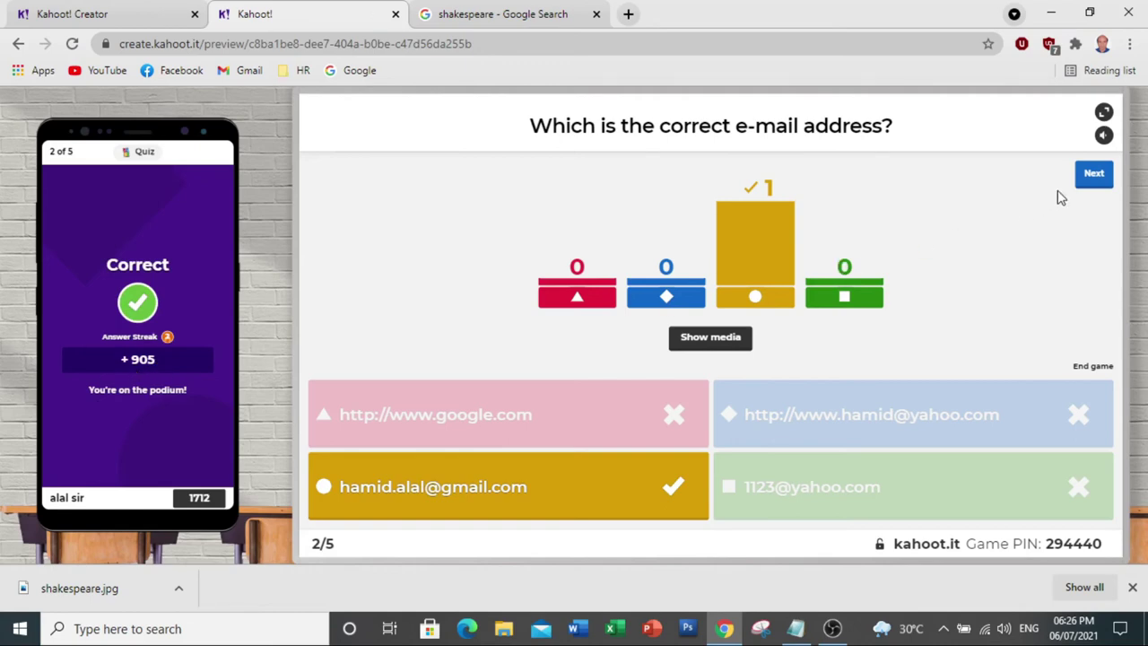
pyautogui.click(1091, 175)
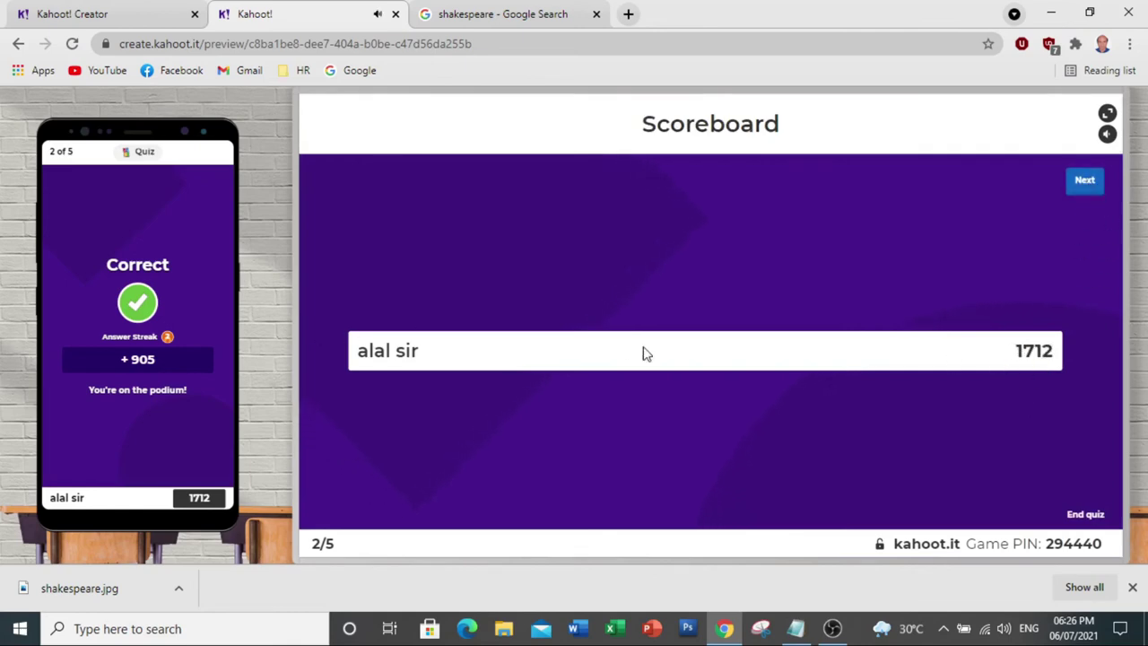
pyautogui.click(1082, 196)
pyautogui.click(1086, 184)
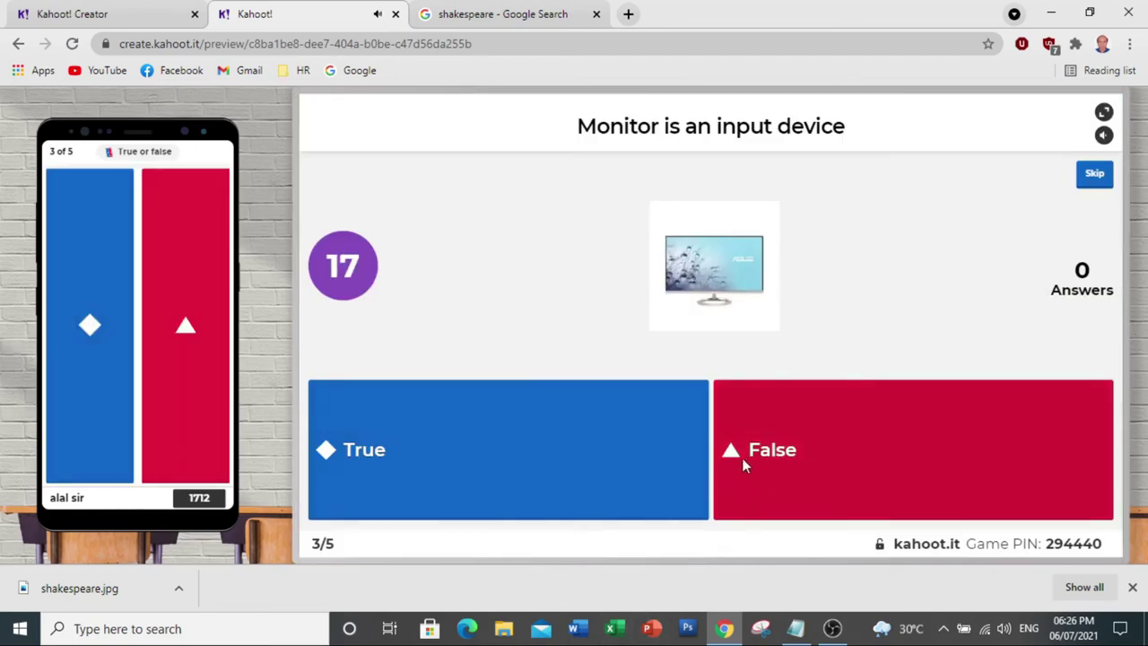
# Answer "Monitor is an input device" with False and advance past the scoreboard to question 4
pyautogui.click(196, 328)
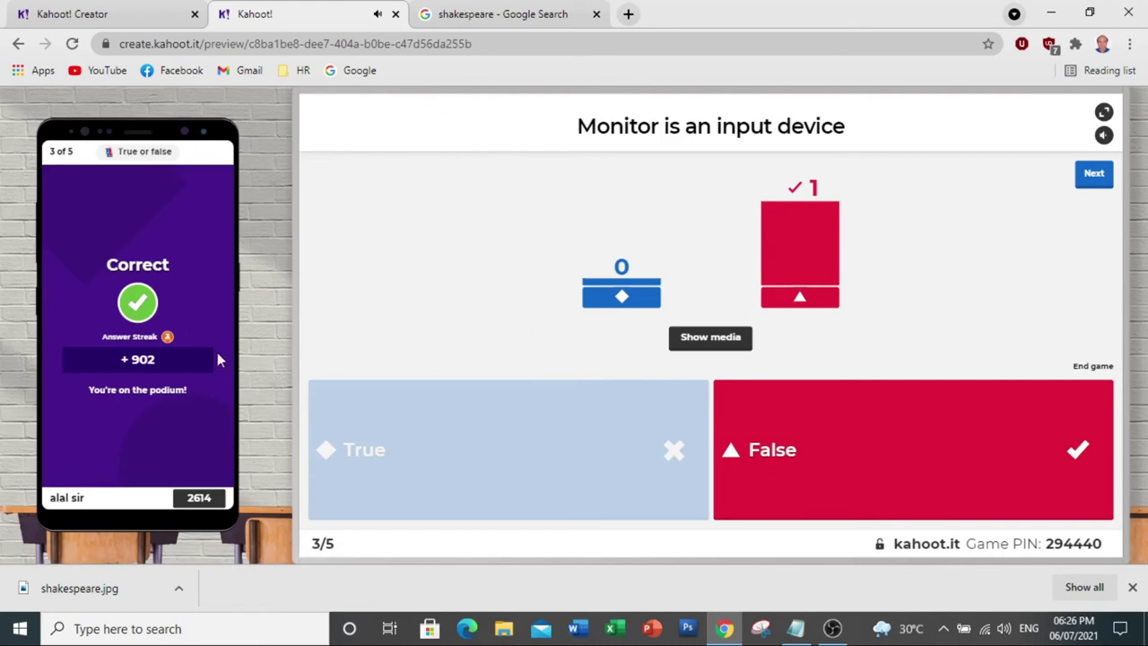
pyautogui.click(1095, 174)
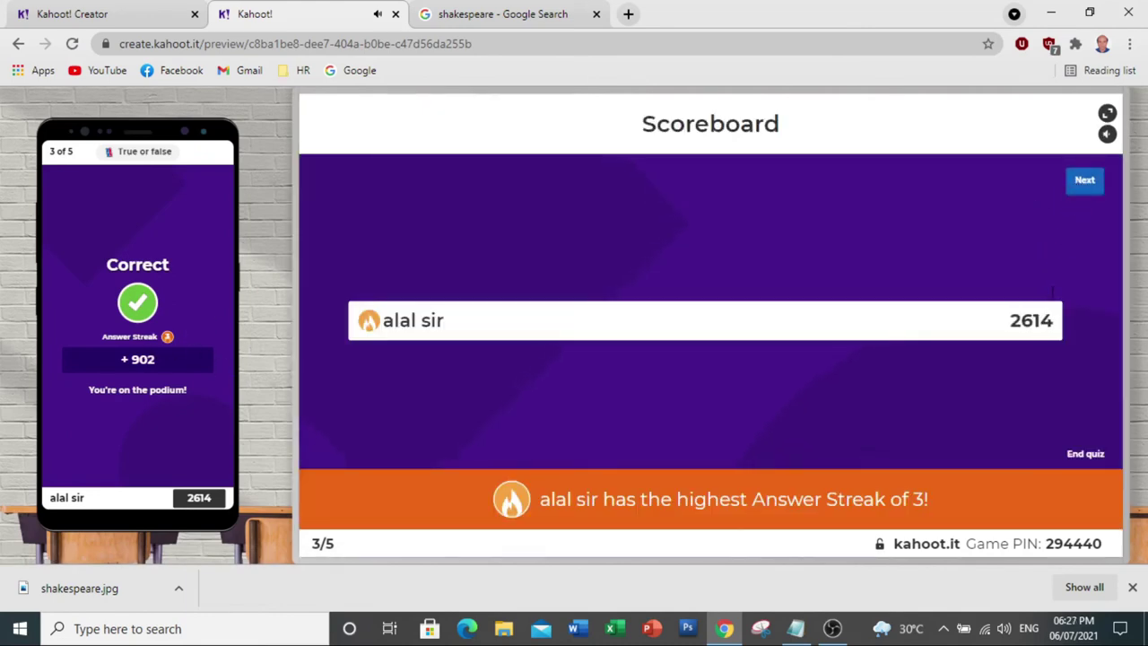
pyautogui.click(1085, 184)
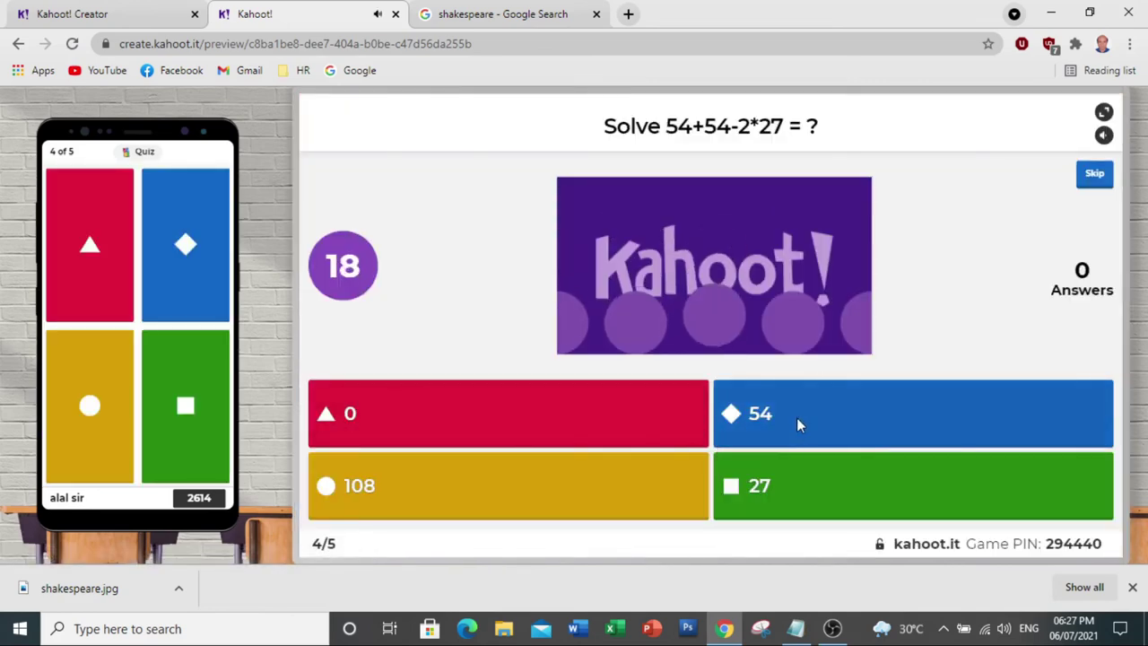
# Answer "Solve 54+54-2*27 = ?" with 54 and advance past the scoreboard to question 5
pyautogui.click(185, 244)
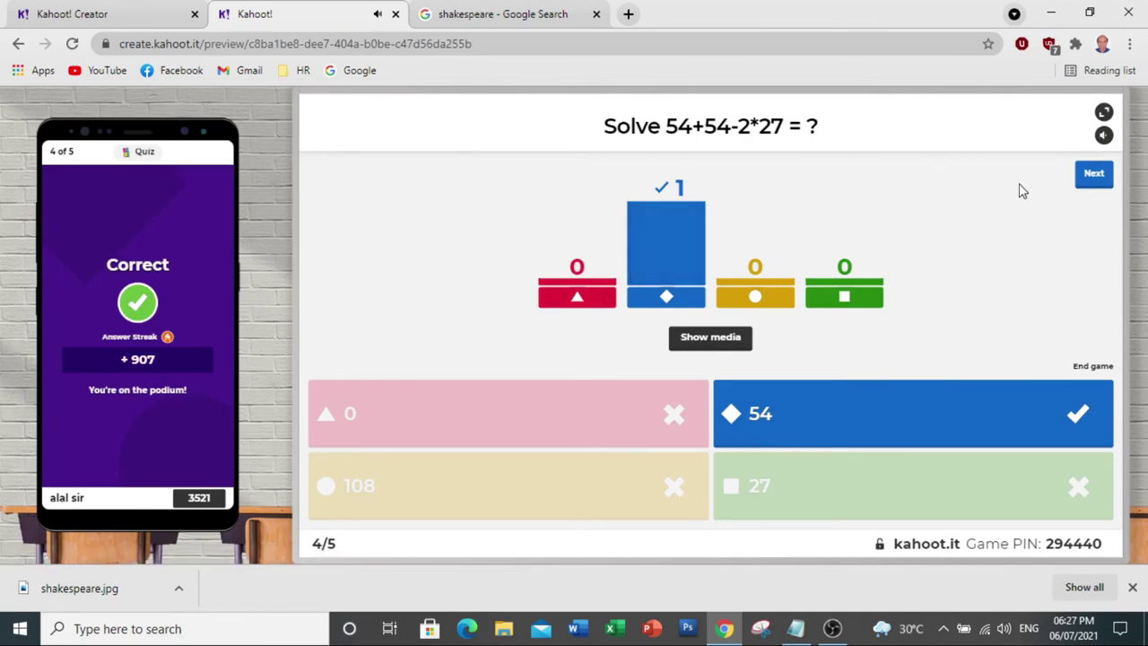
pyautogui.click(1082, 179)
pyautogui.click(1084, 183)
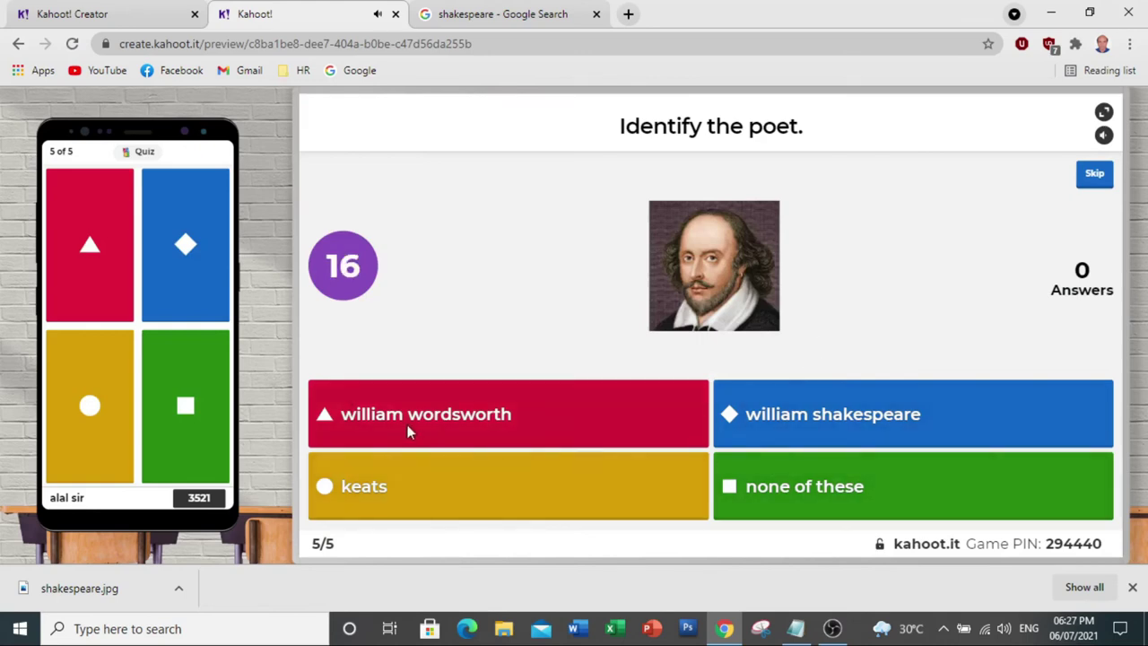
# Answer "Identify the poet." with "william wordsworth" and advance through the podium to the final game results
pyautogui.click(91, 245)
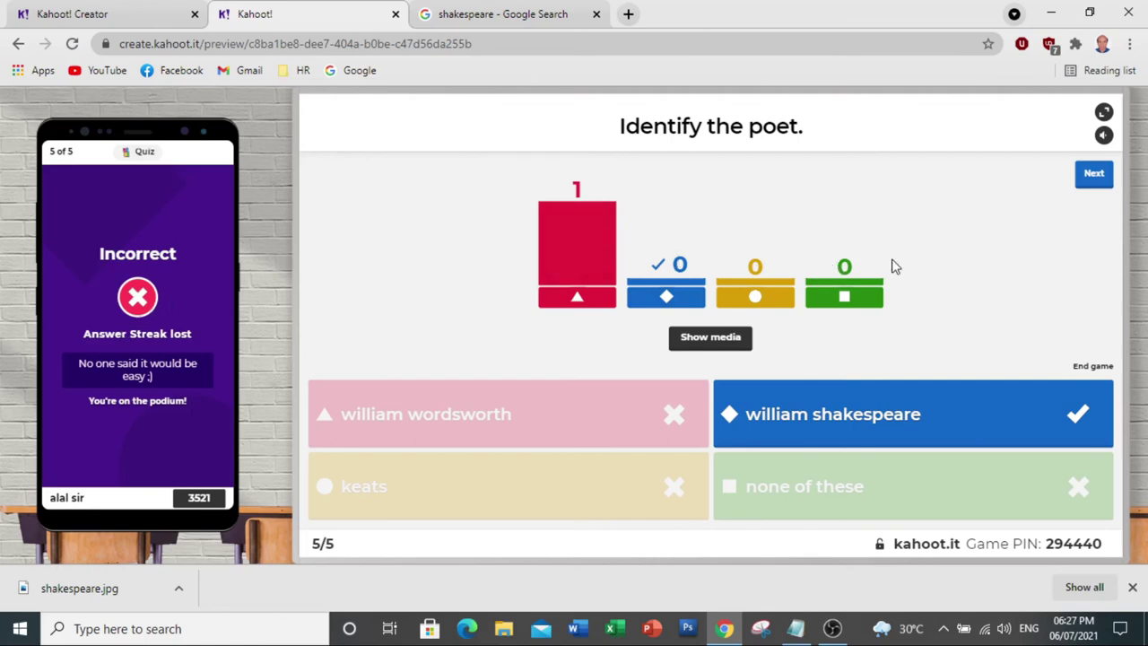
pyautogui.click(1094, 176)
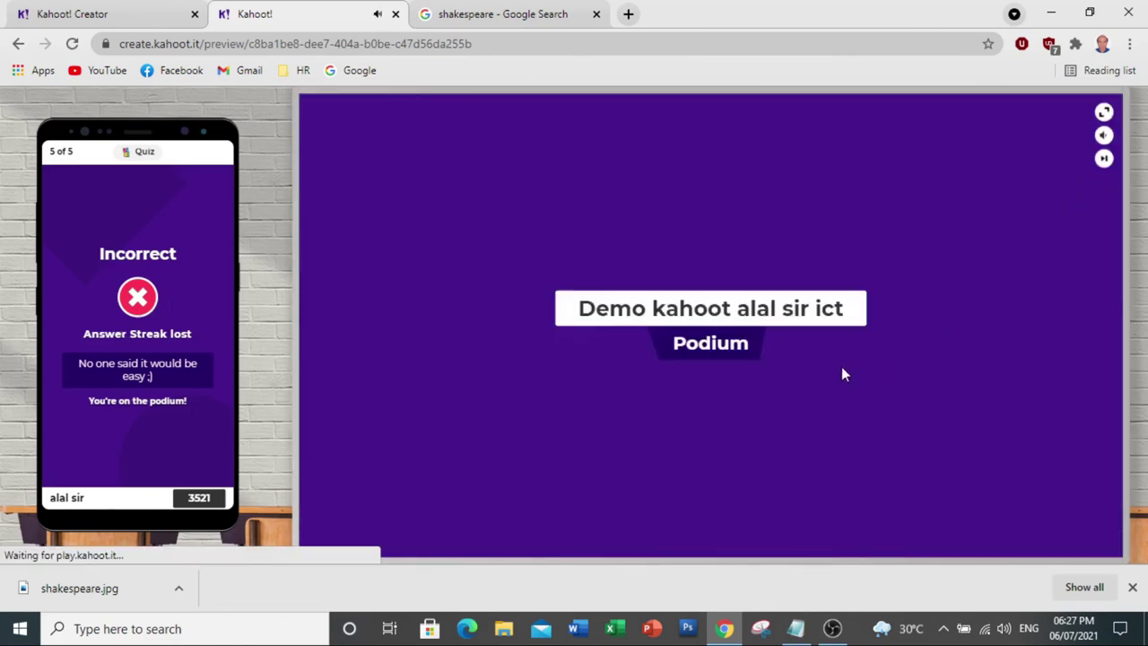
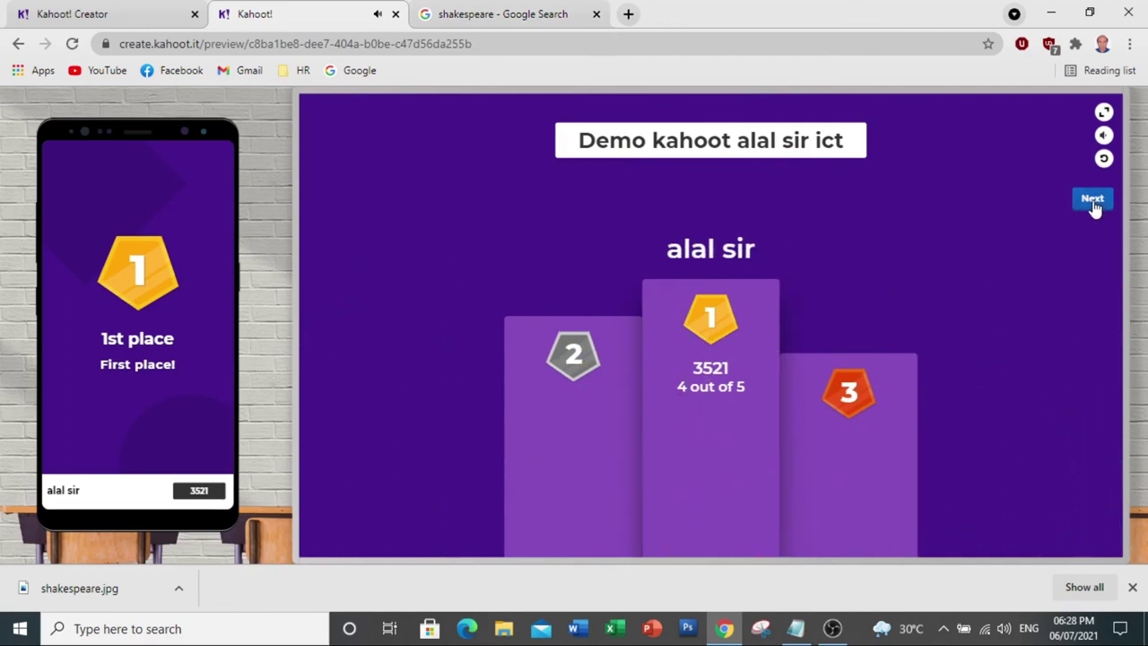
pyautogui.click(1093, 201)
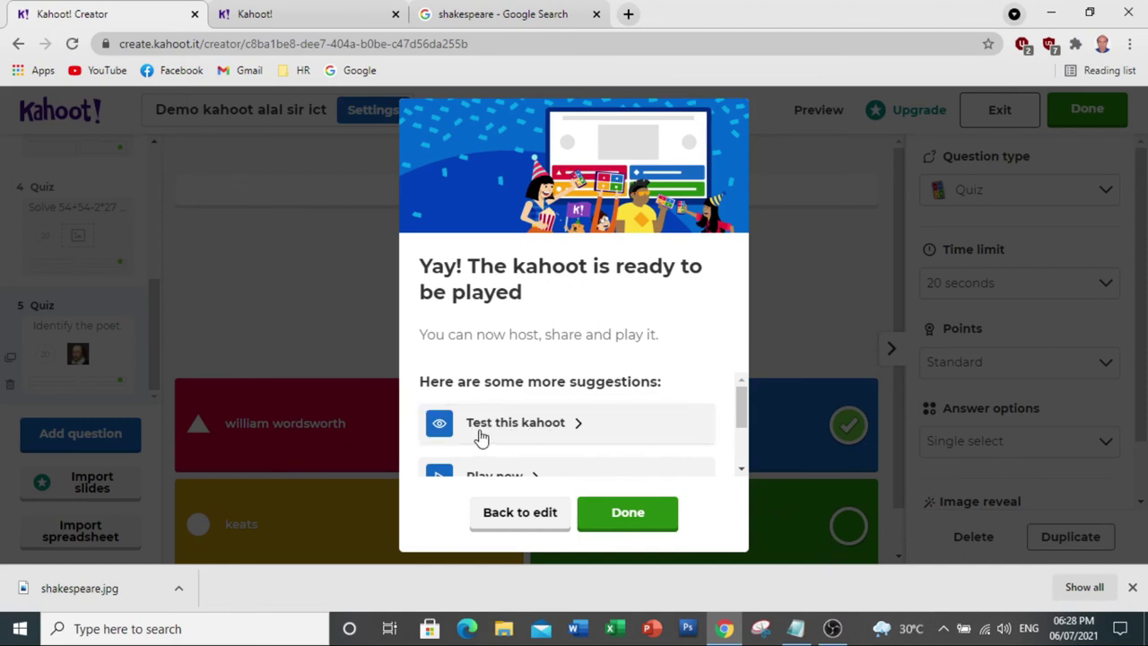
# Return to the quiz creator and finish the ready-to-play kahoot so that the library opens
pyautogui.moveTo(744, 403)
pyautogui.mouseDown()
pyautogui.moveTo(741, 444)
pyautogui.moveTo(741, 404)
pyautogui.moveTo(741, 435)
pyautogui.moveTo(742, 408)
pyautogui.moveTo(741, 434)
pyautogui.moveTo(741, 421)
pyautogui.mouseUp()
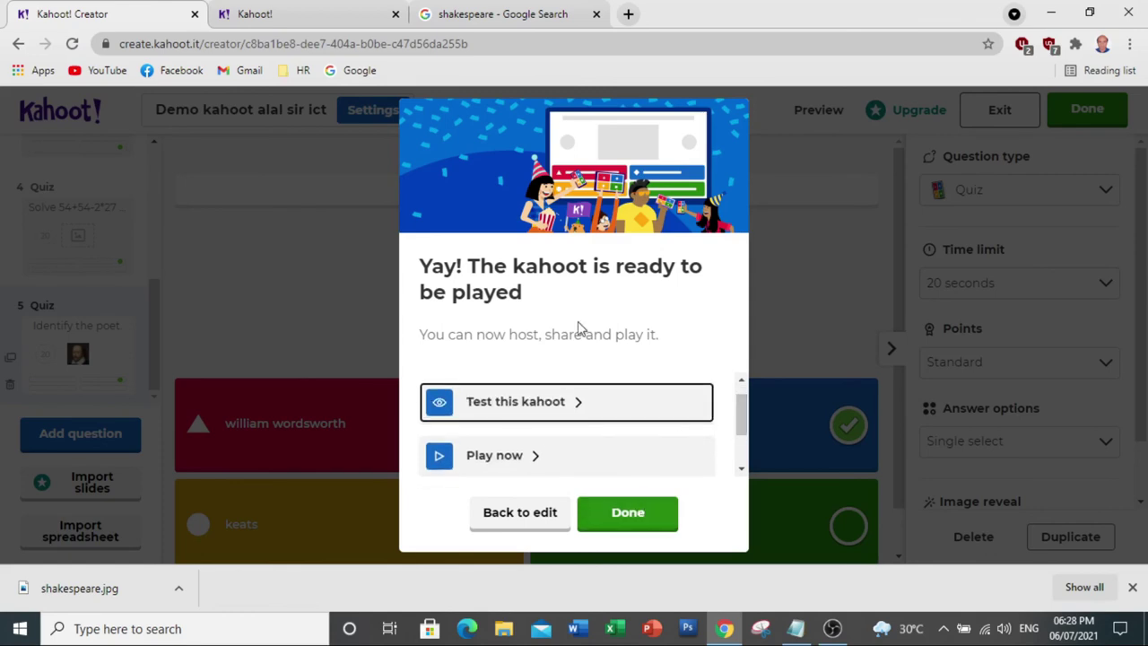
pyautogui.click(639, 520)
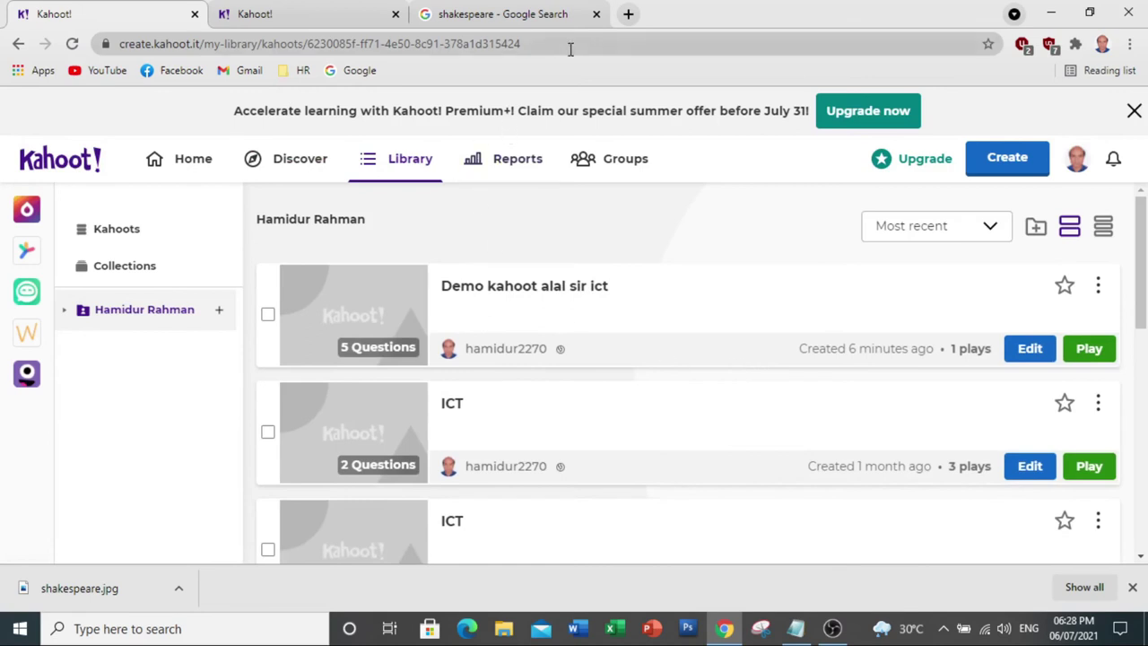
# Open the kahoot.it game PIN entry page in a new browser tab
pyautogui.click(629, 15)
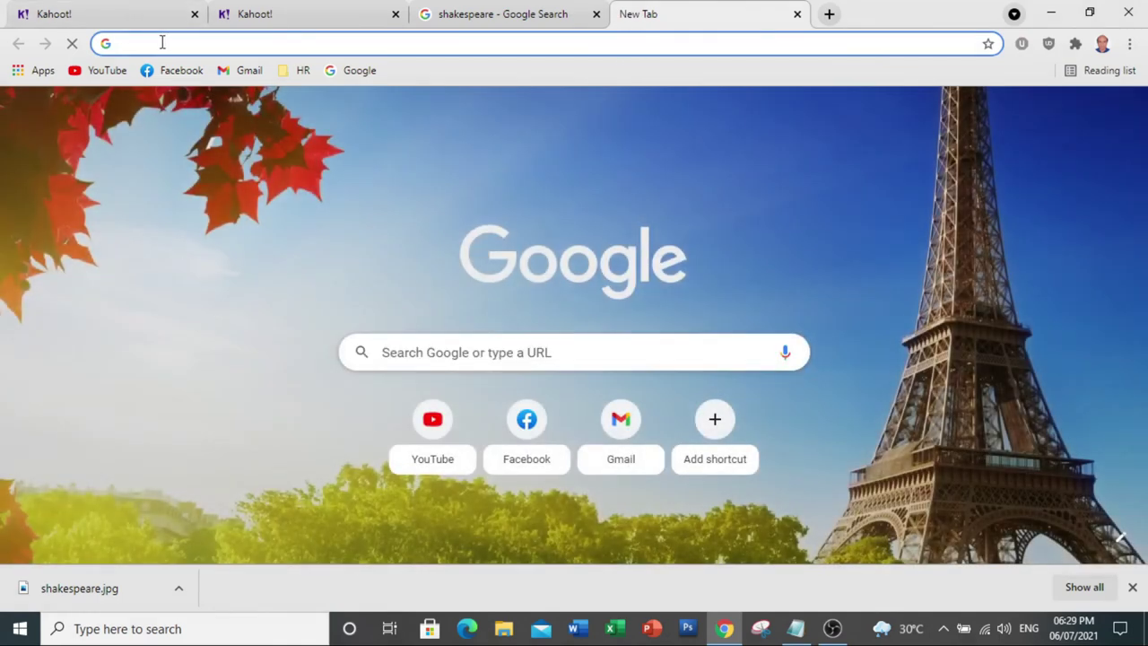
pyautogui.write('kah')
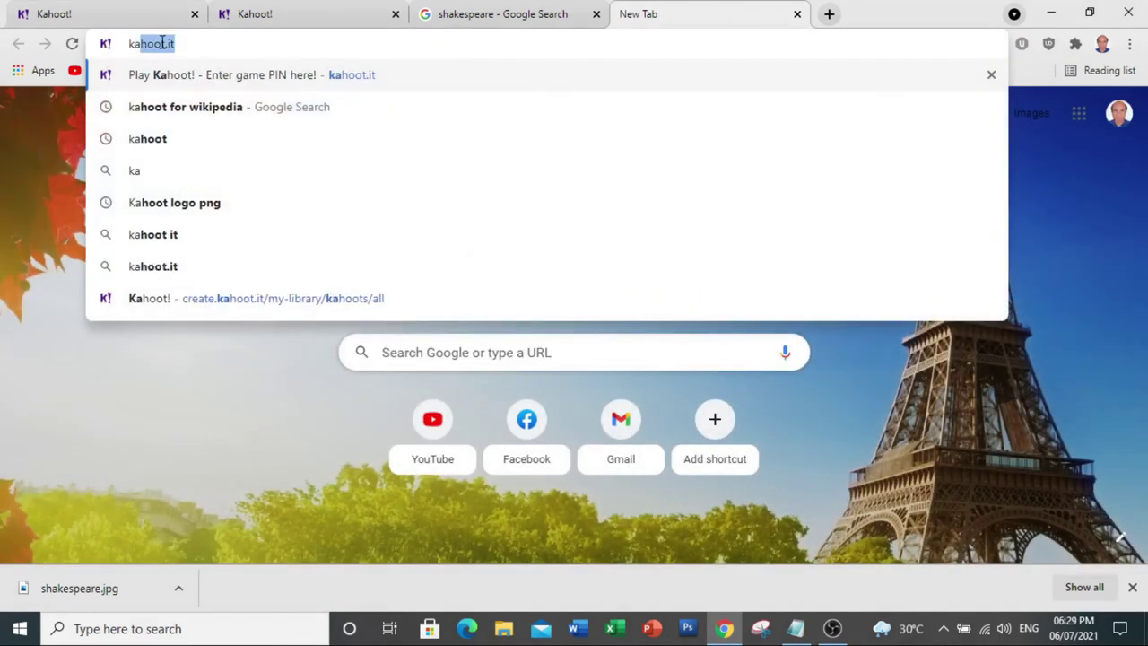
pyautogui.write('oot')
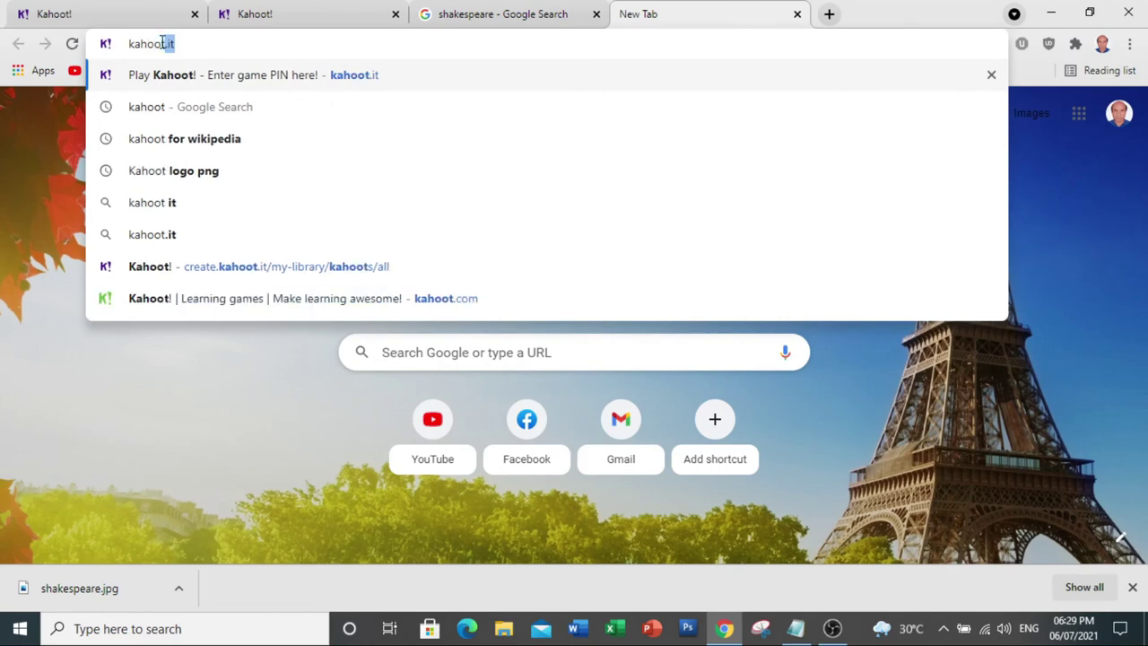
pyautogui.press('Delete')
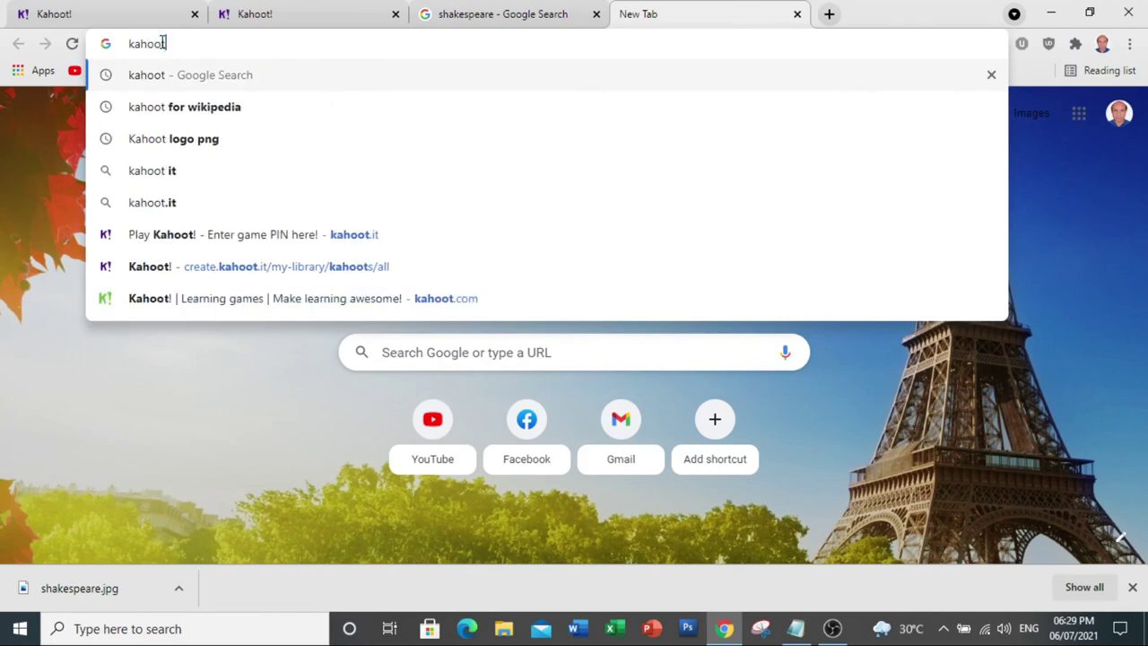
pyautogui.press('Return')
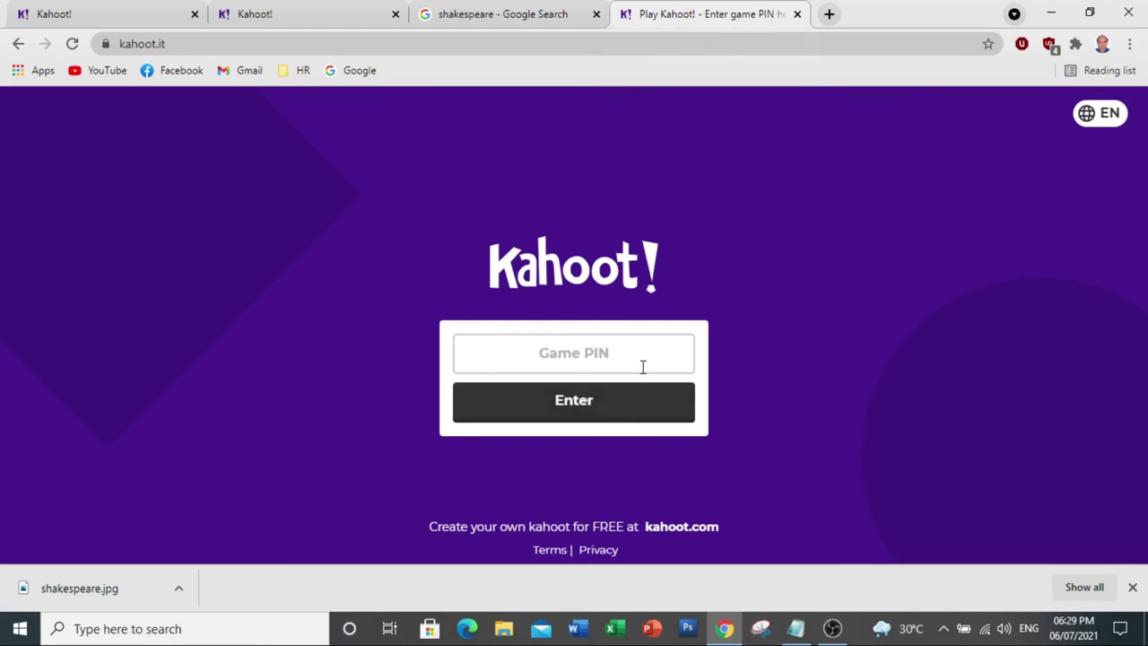
pyautogui.click(283, 14)
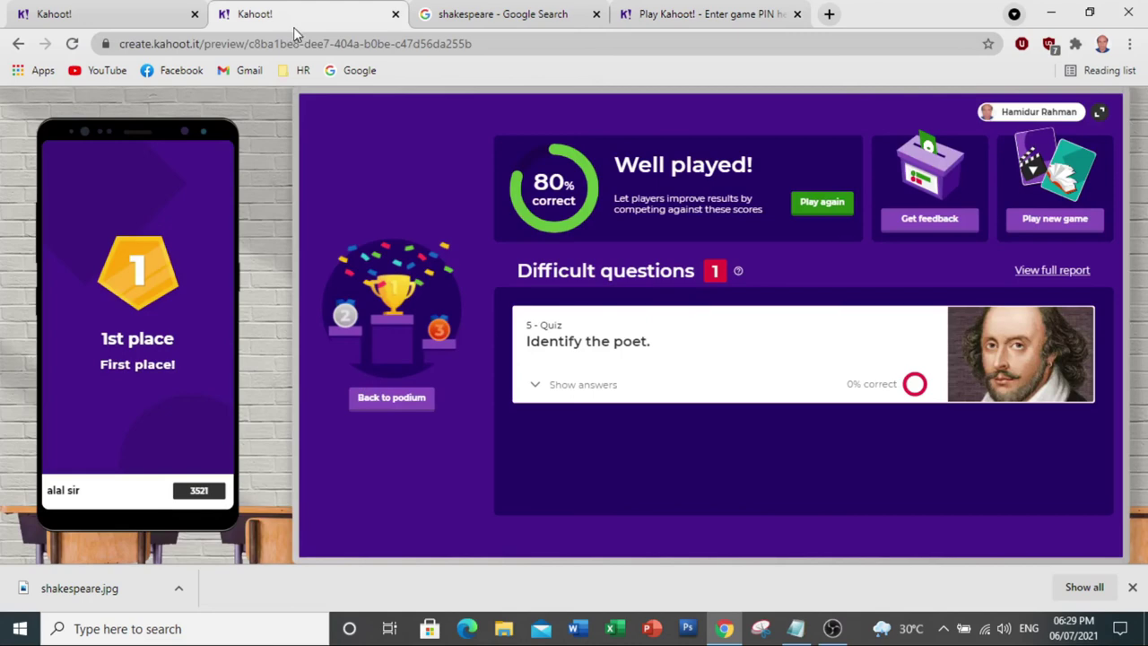
pyautogui.click(156, 16)
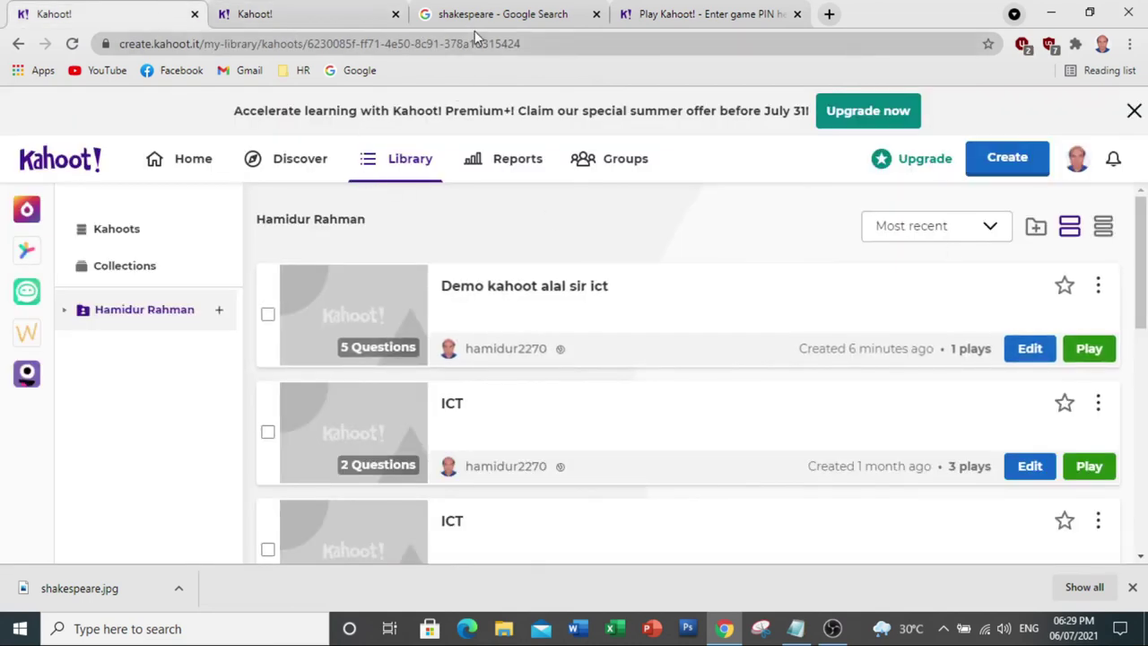
pyautogui.click(652, 18)
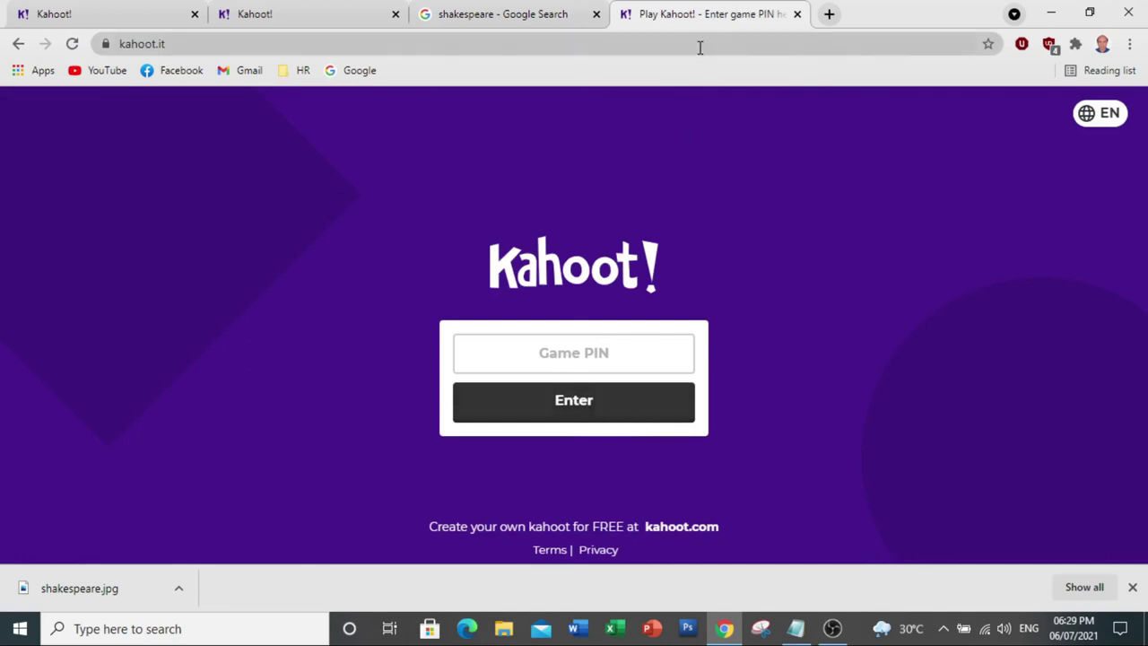
# Go back to the library's browser tab and open the report of the demo kahoot's live game from Jul 6 2021, 6:24 pm
pyautogui.click(93, 16)
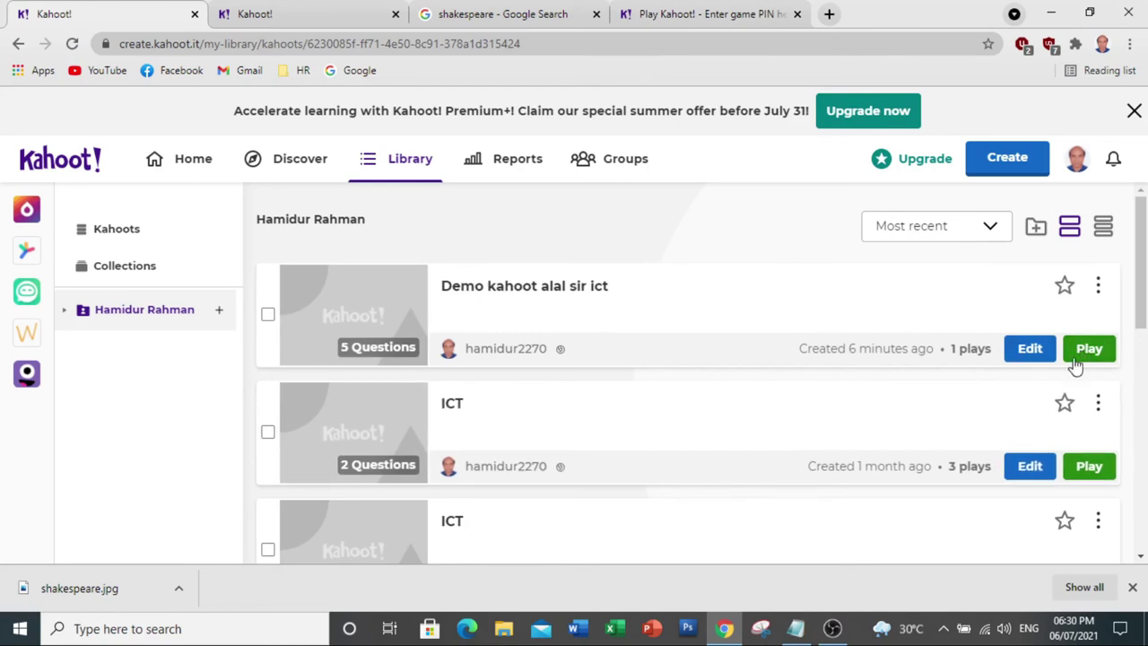
pyautogui.moveTo(1144, 287)
pyautogui.mouseDown()
pyautogui.moveTo(1144, 464)
pyautogui.moveTo(1143, 293)
pyautogui.mouseUp()
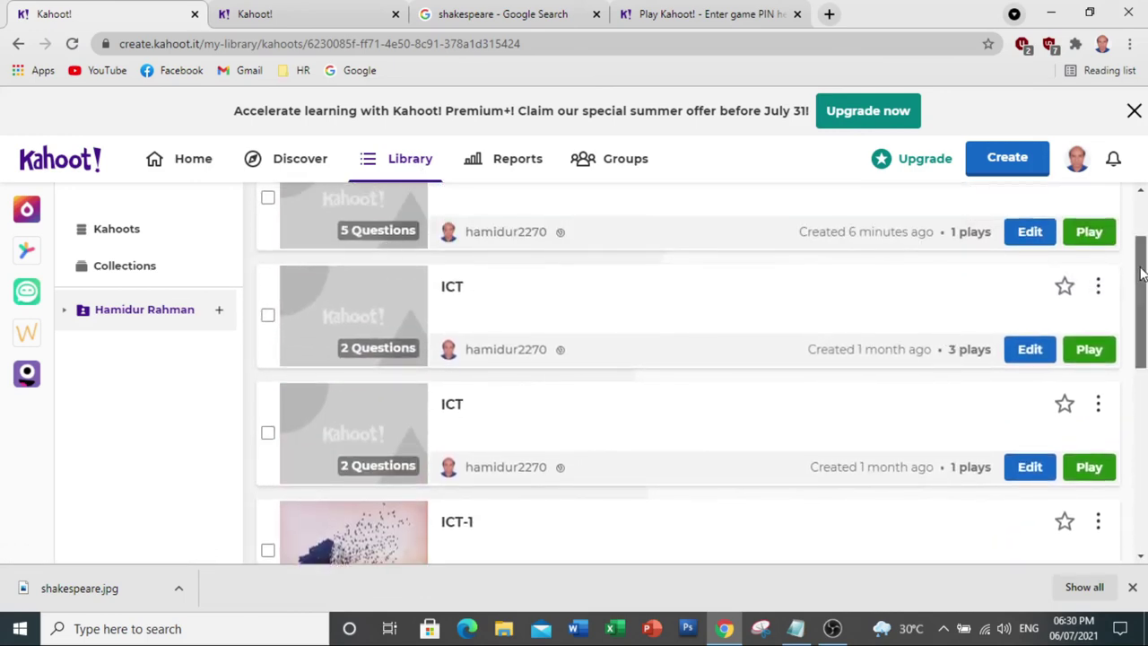
pyautogui.moveTo(1141, 274); pyautogui.dragTo(1141, 231)
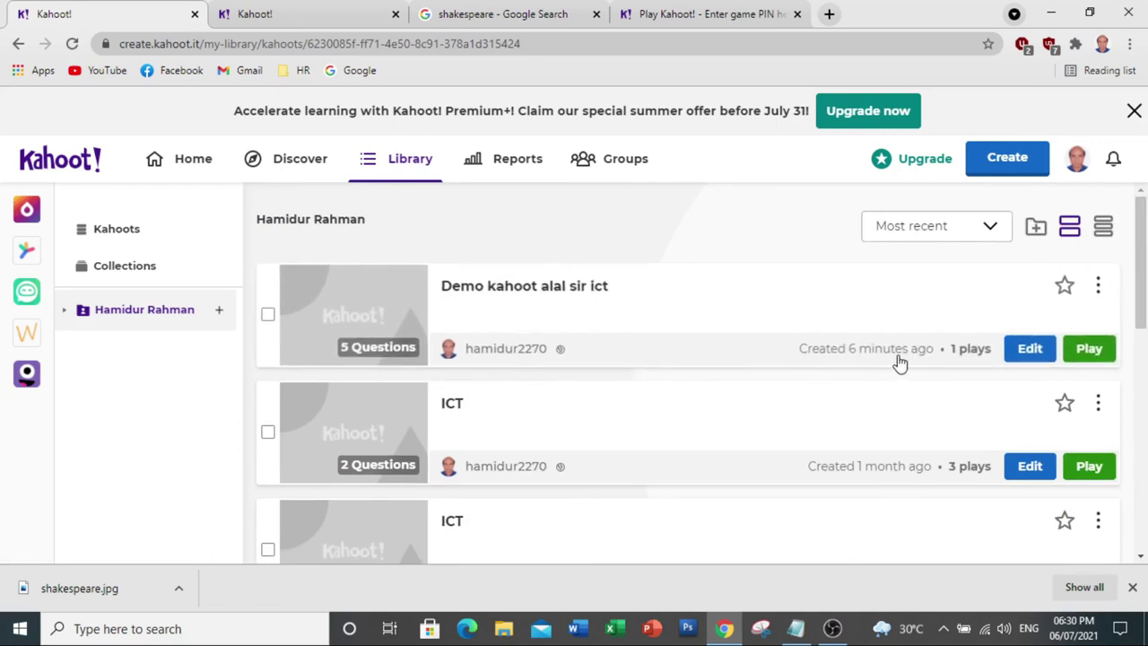
pyautogui.click(512, 167)
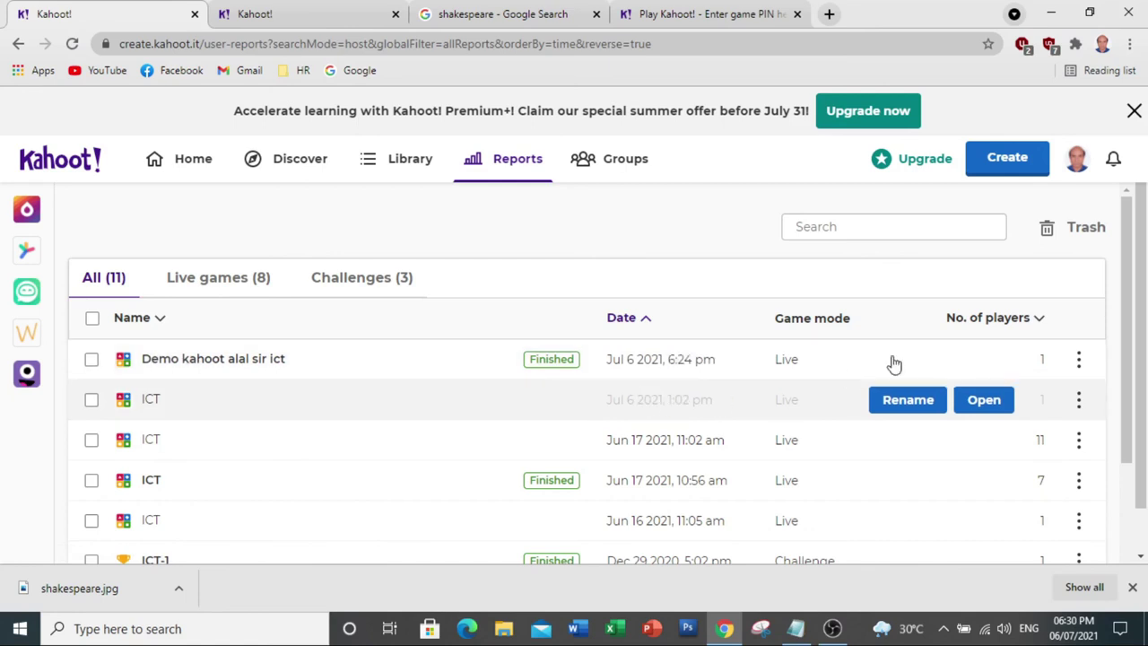
pyautogui.click(1080, 360)
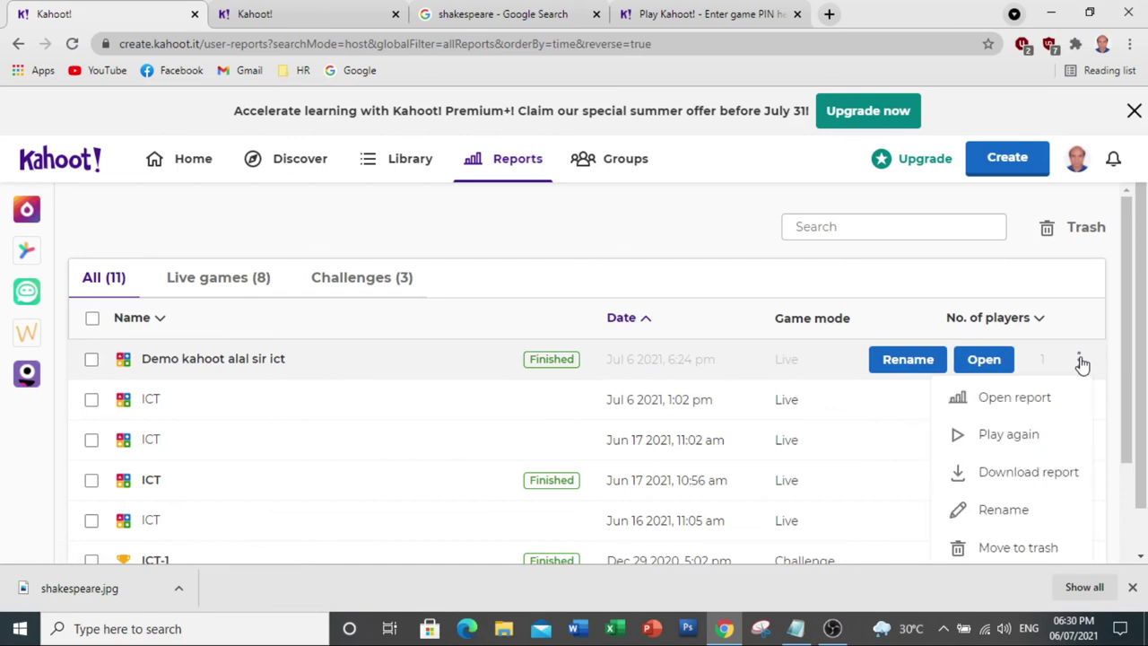
pyautogui.rightClick(1080, 360)
pyautogui.click(1080, 363)
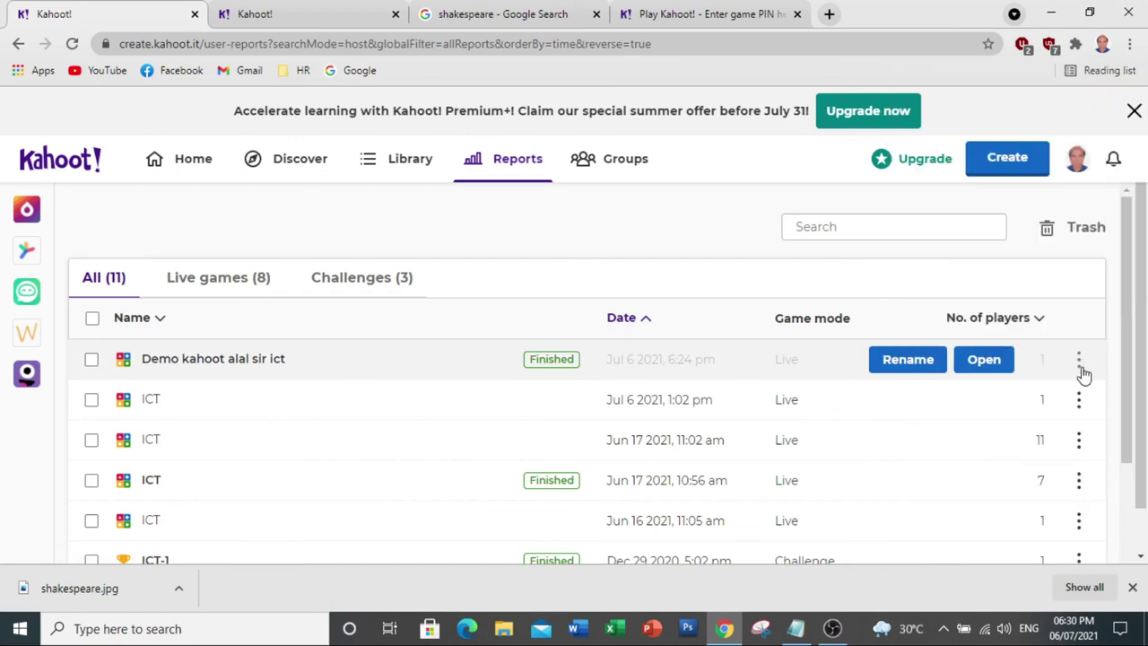
pyautogui.click(1080, 364)
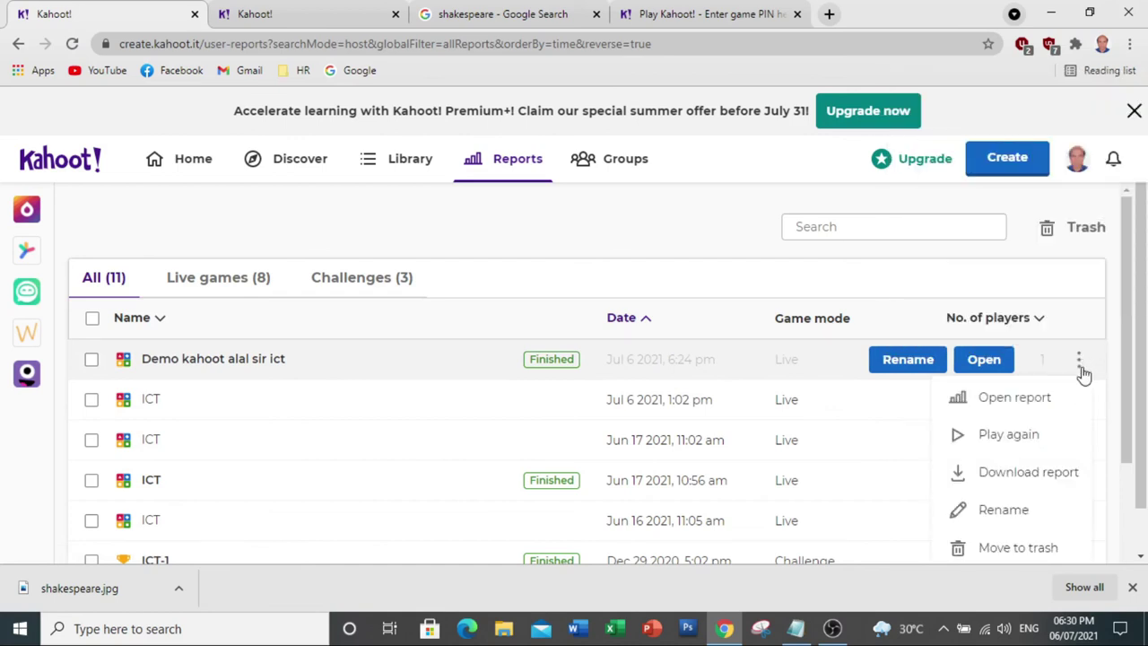
pyautogui.click(1024, 402)
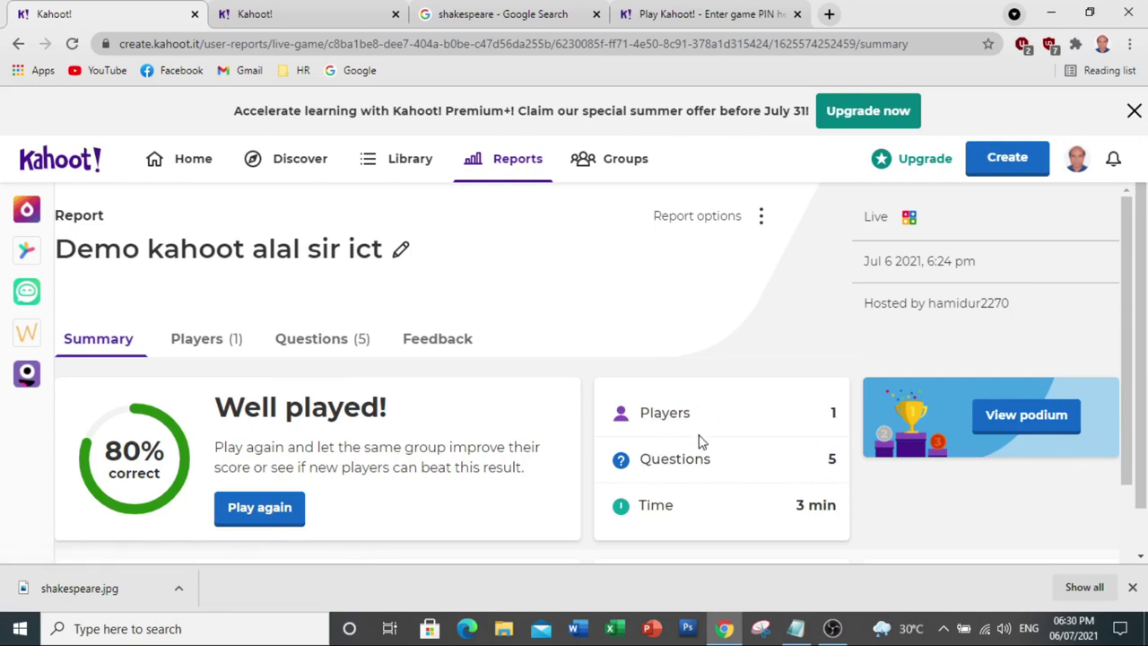
# Examine the demo kahoot report's summary, player scores and correct-answer rates for each question
pyautogui.scroll(-2, 695, 413)
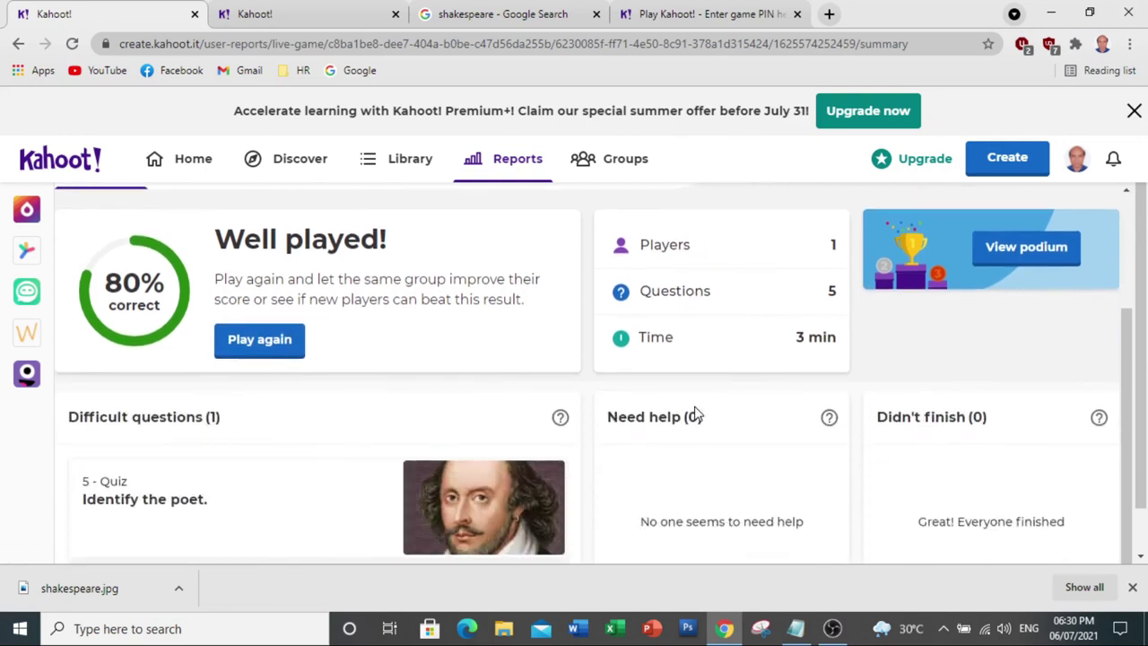
pyautogui.scroll(2, 355, 441)
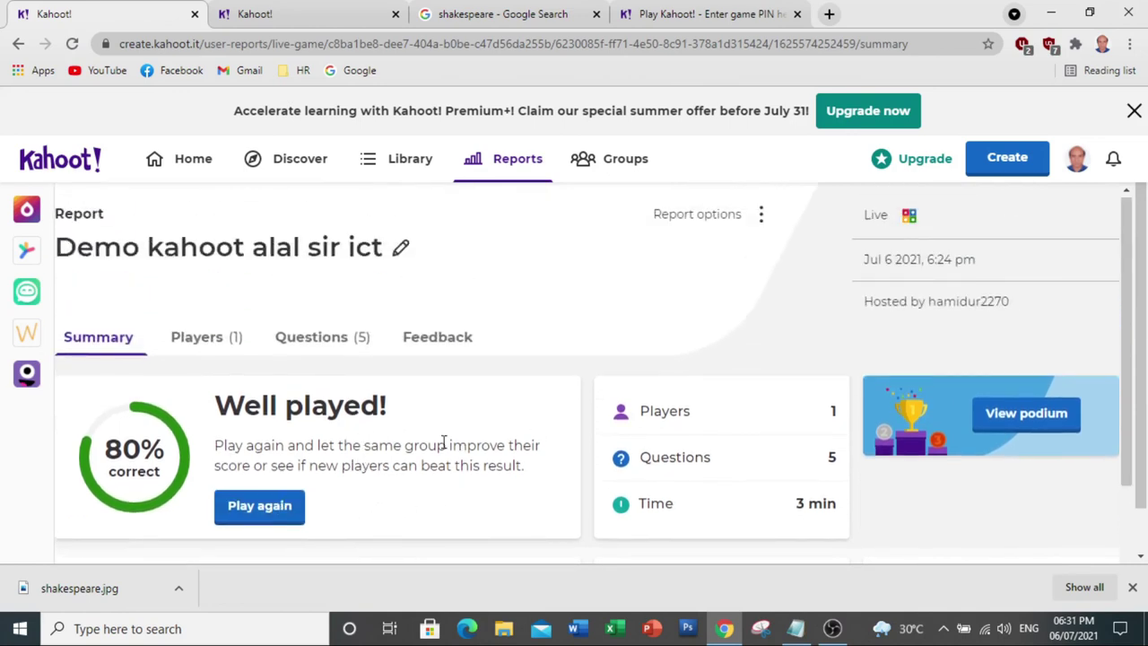
pyautogui.click(199, 346)
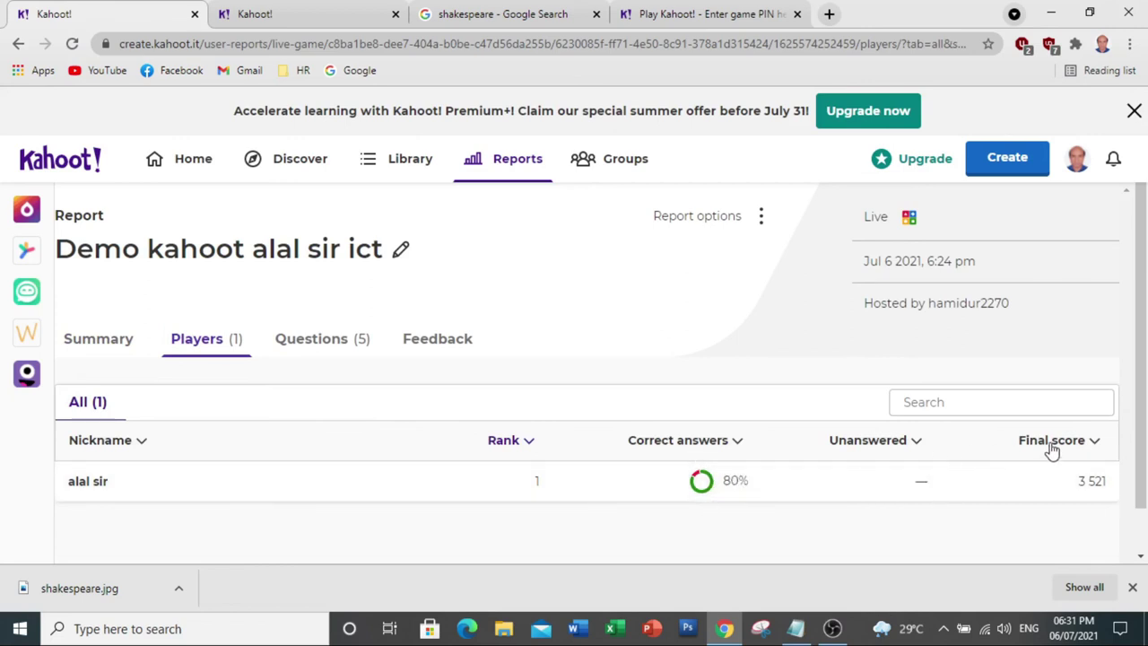
pyautogui.click(357, 342)
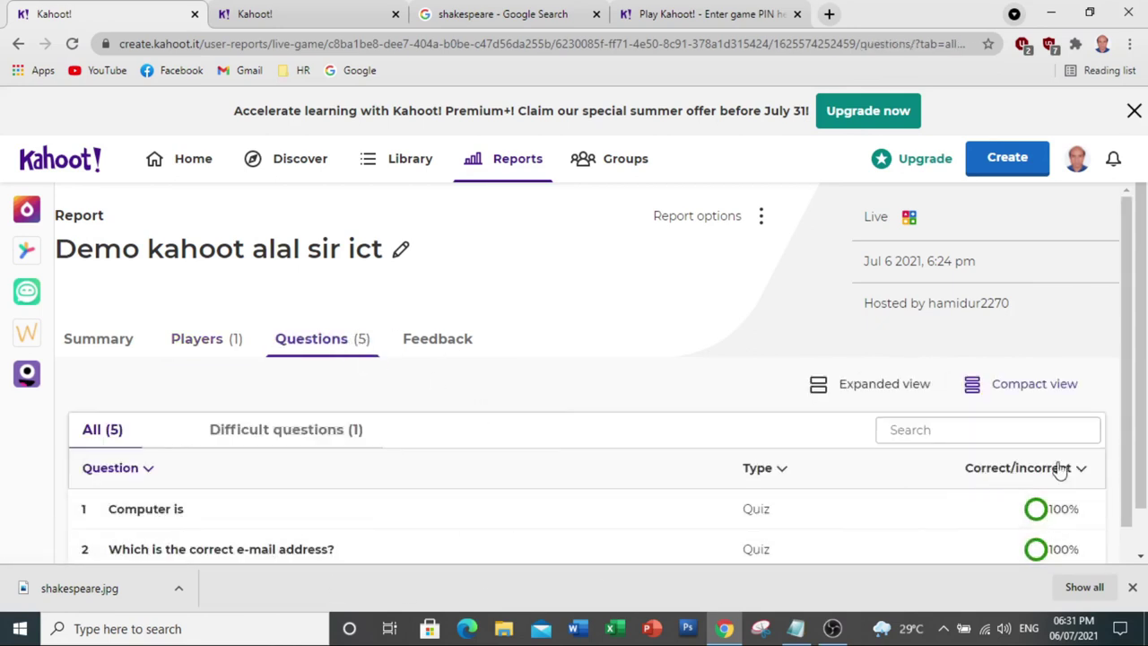
pyautogui.moveTo(1128, 400); pyautogui.dragTo(1131, 463)
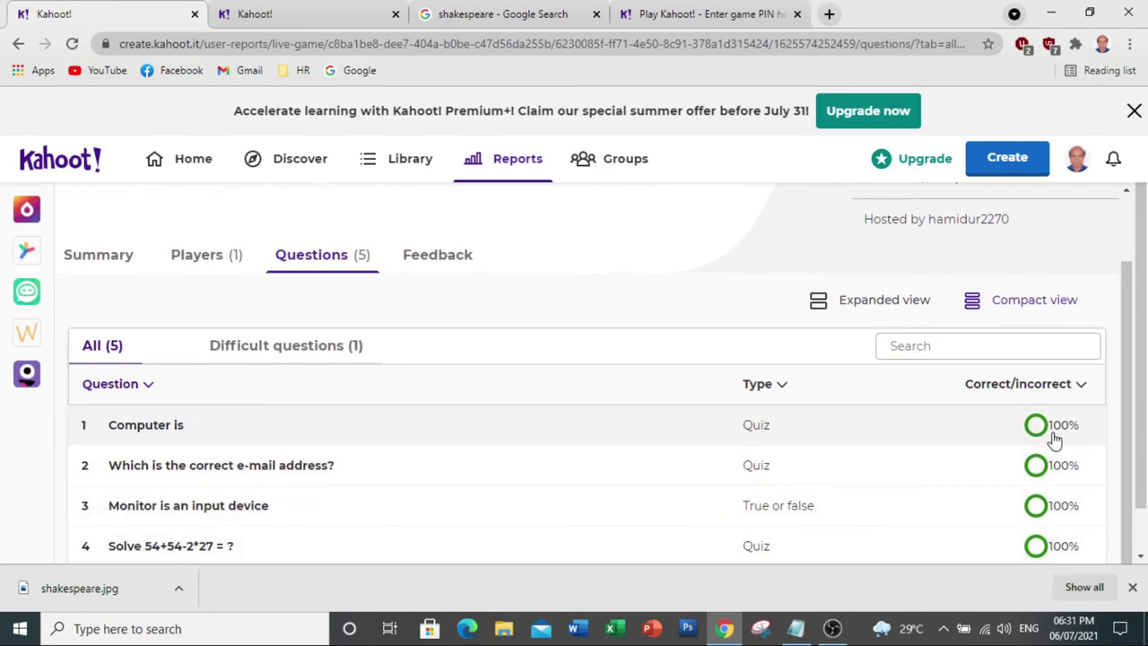
pyautogui.scroll(-1, 1140, 399)
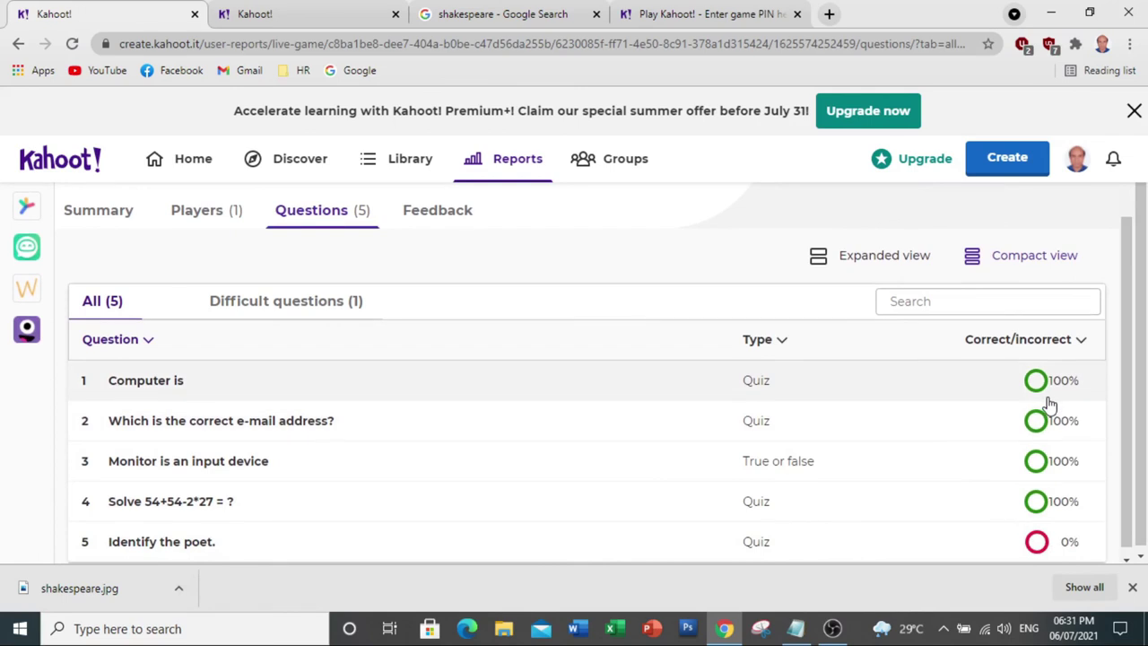
pyautogui.click(190, 215)
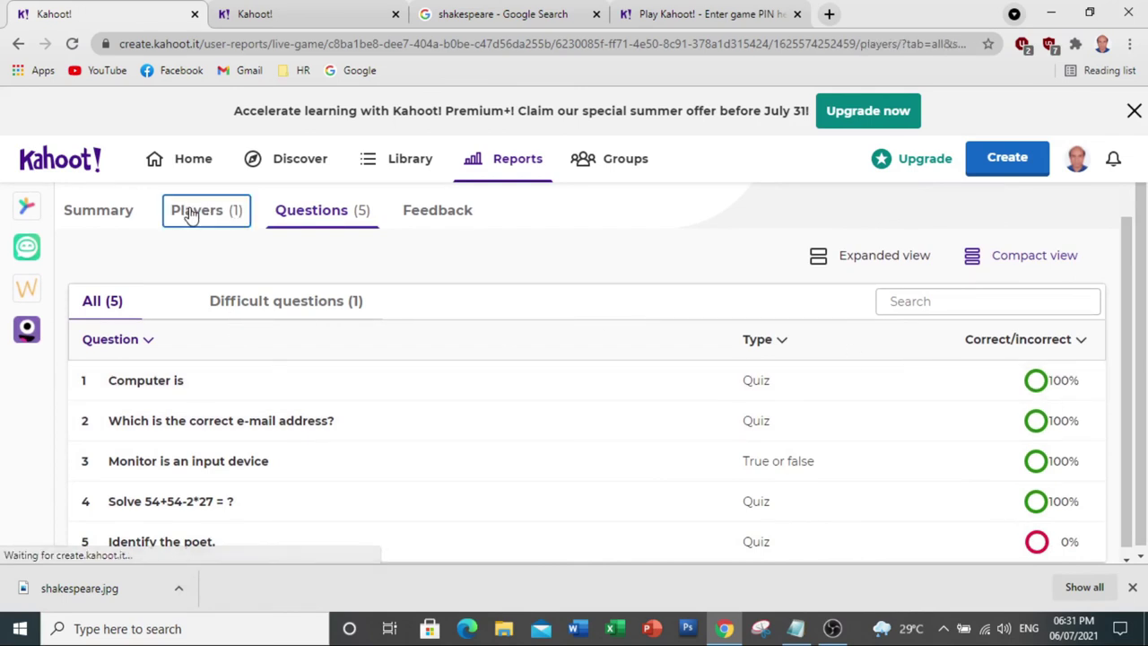
pyautogui.click(341, 301)
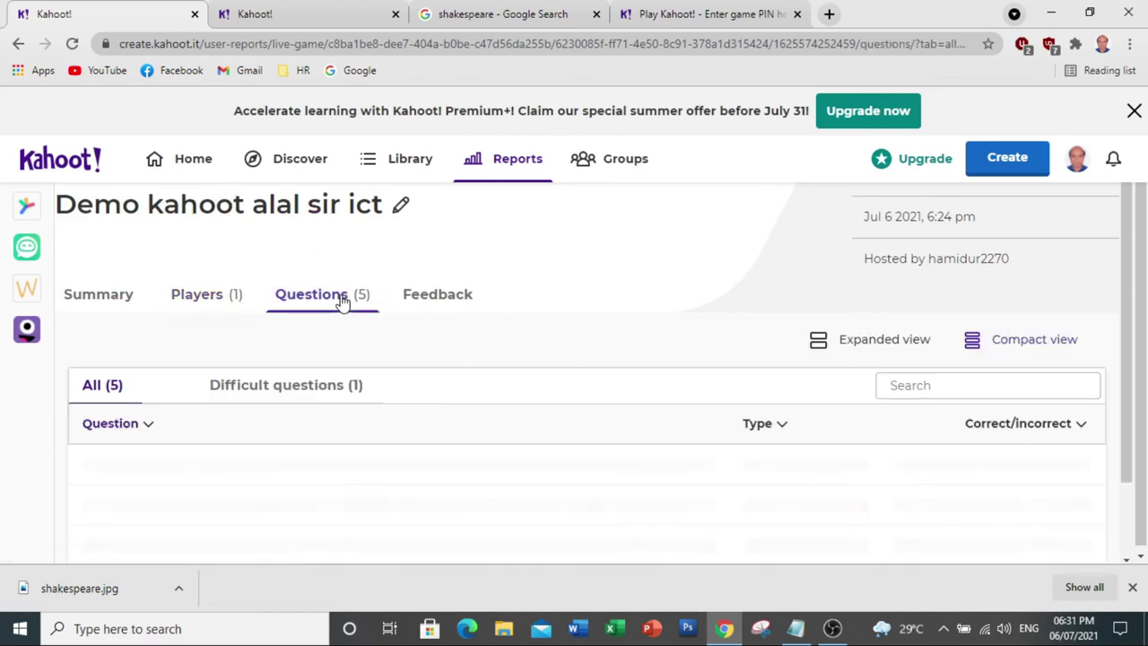
pyautogui.click(114, 300)
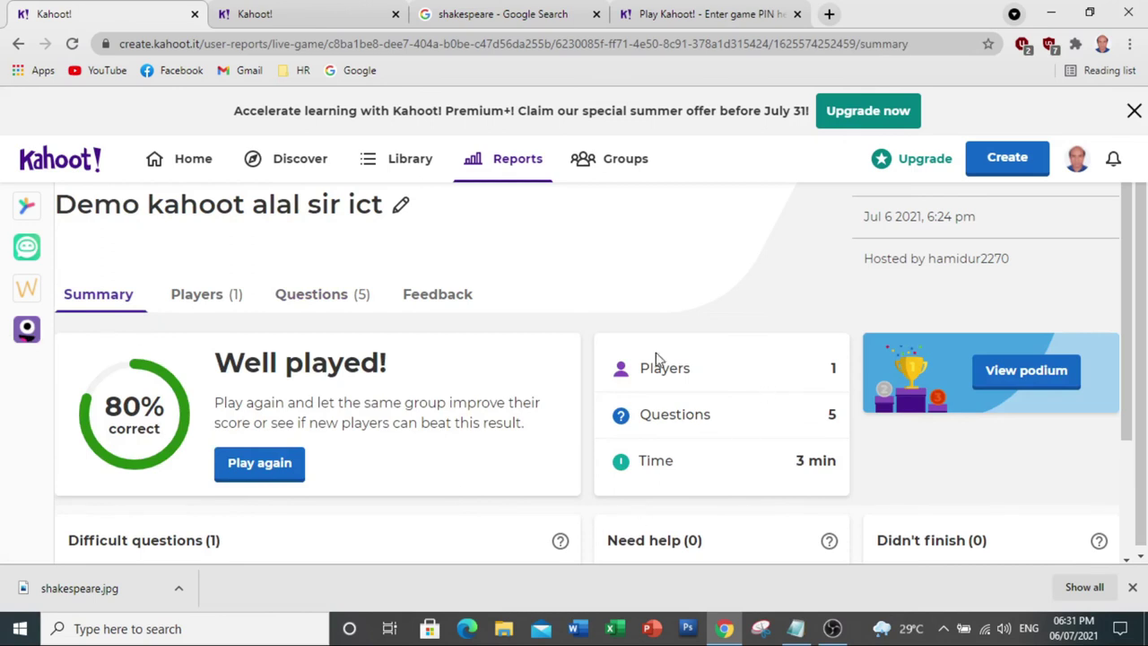
pyautogui.moveTo(1130, 367); pyautogui.dragTo(1126, 391)
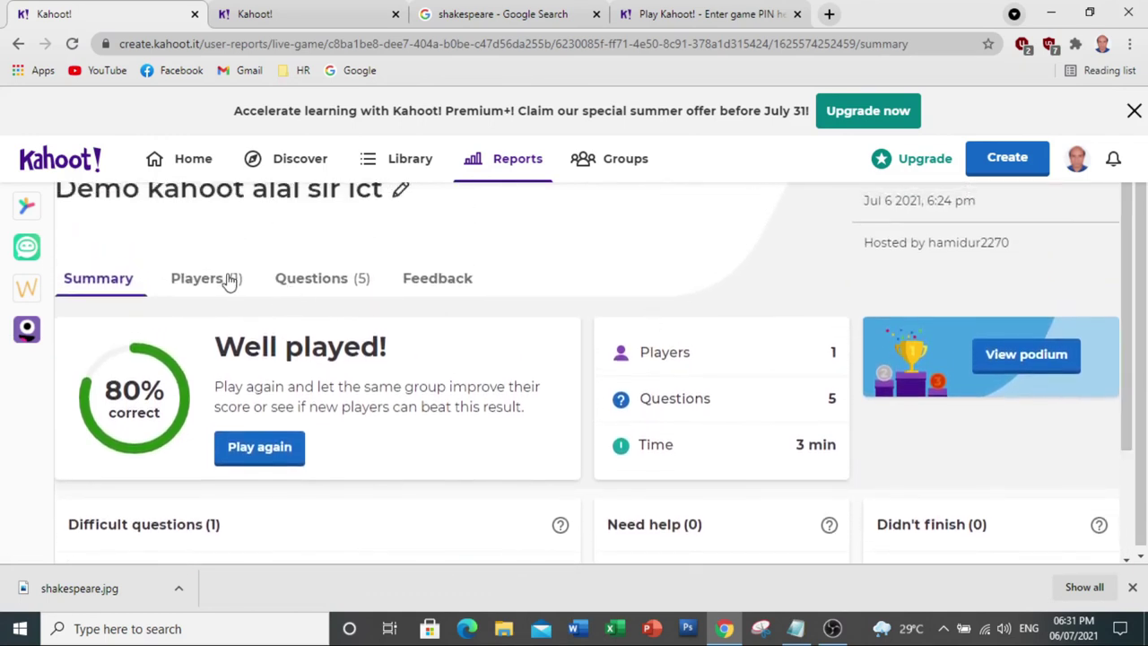
# Return to the list of all reports and show the available actions for the demo kahoot's report
pyautogui.click(511, 172)
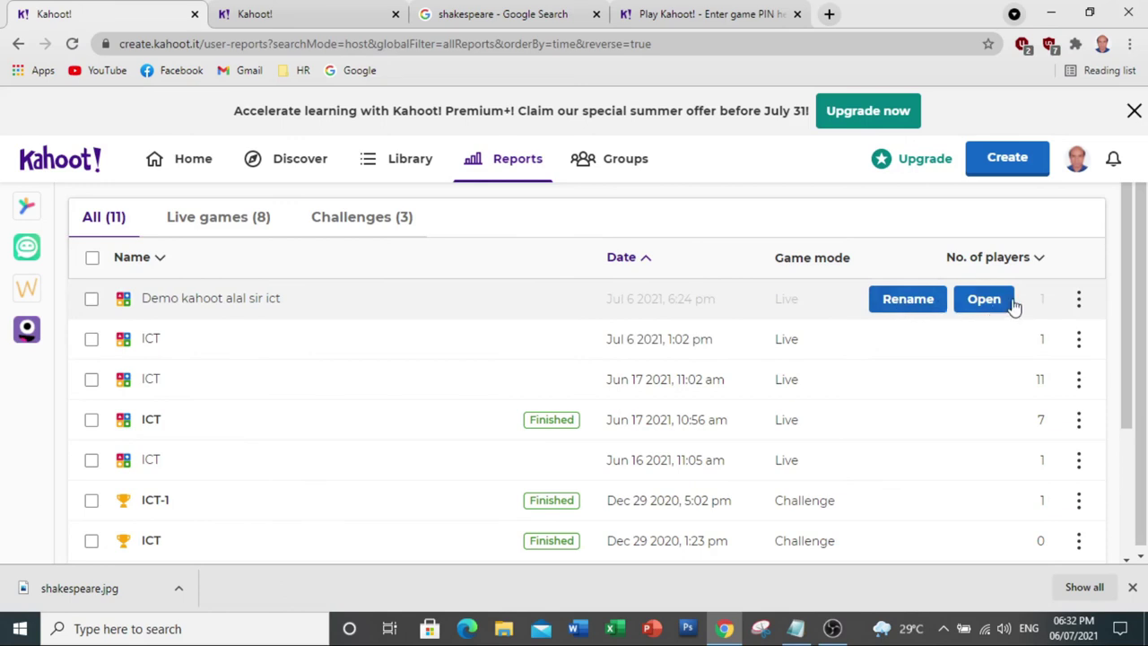
pyautogui.click(1082, 300)
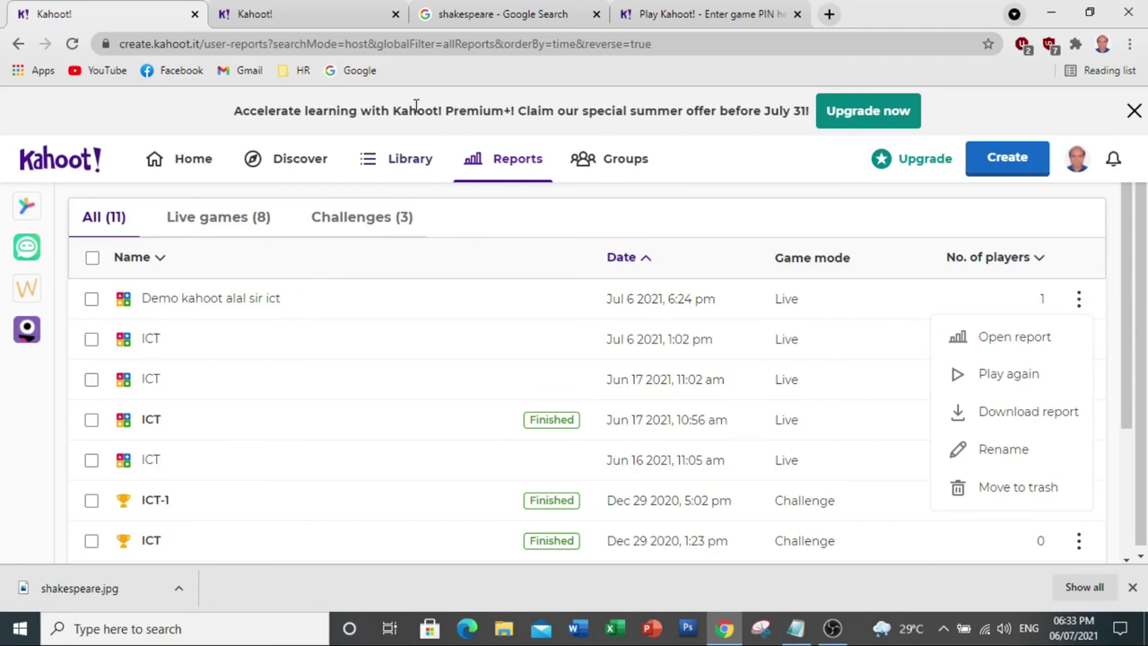
pyautogui.click(314, 18)
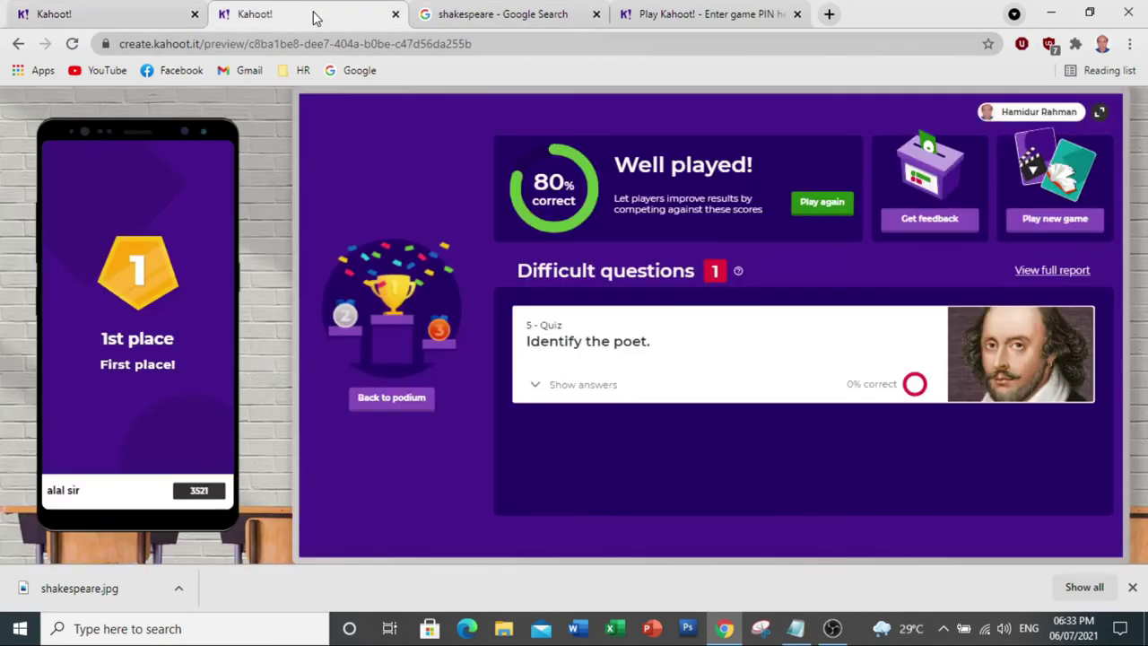
pyautogui.click(162, 27)
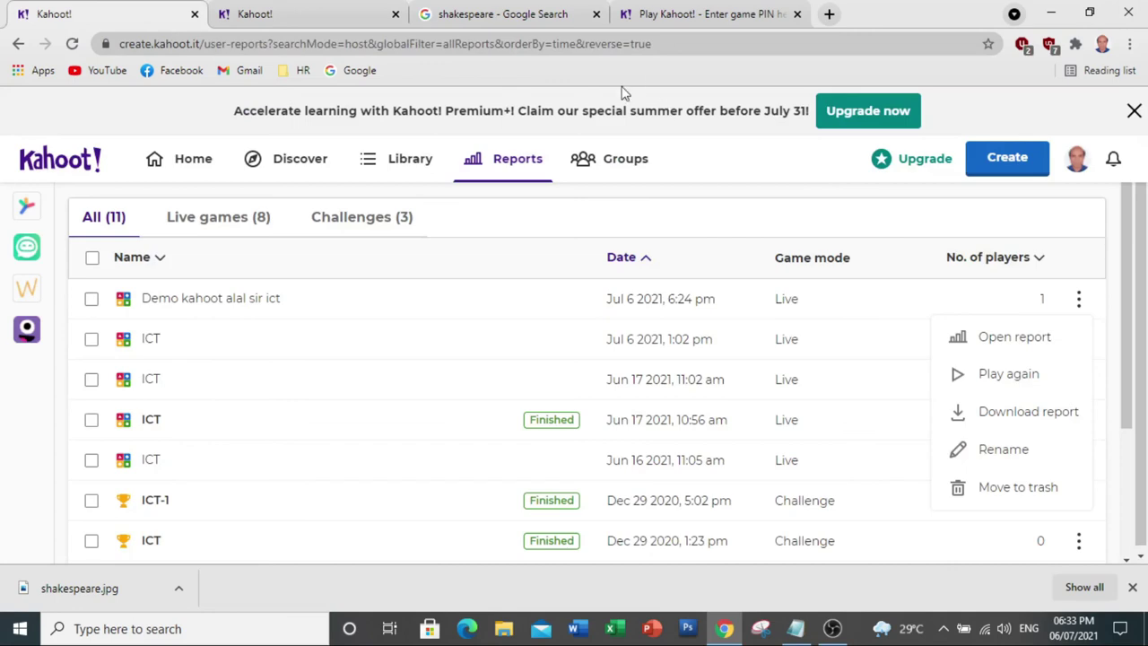
pyautogui.click(535, 19)
pyautogui.click(686, 22)
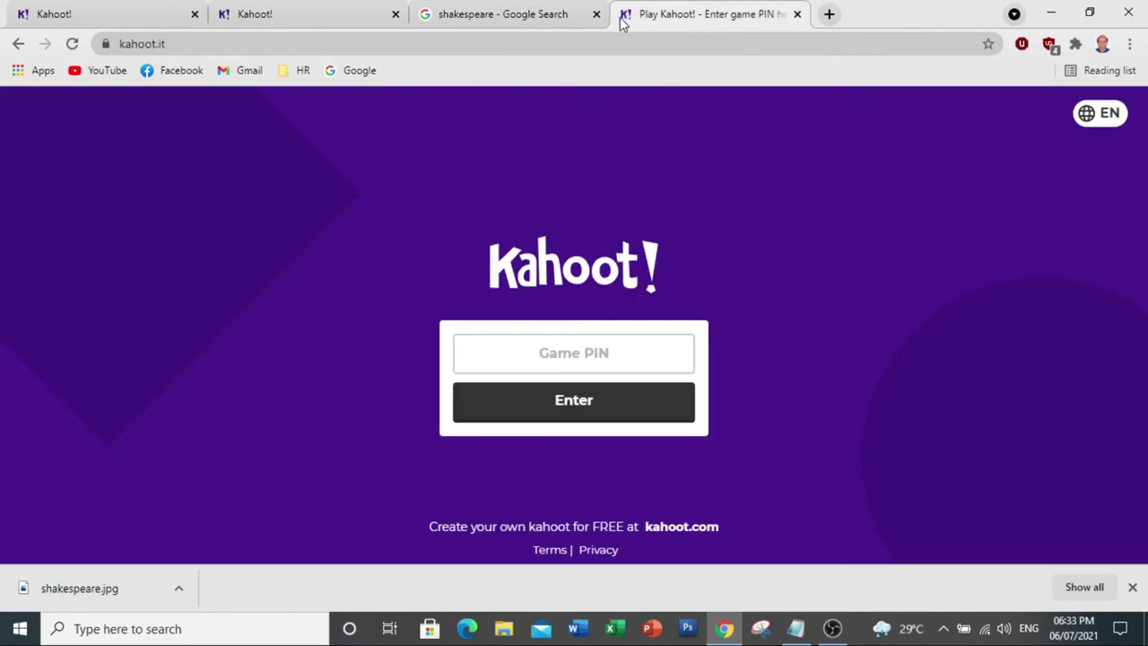
pyautogui.click(97, 15)
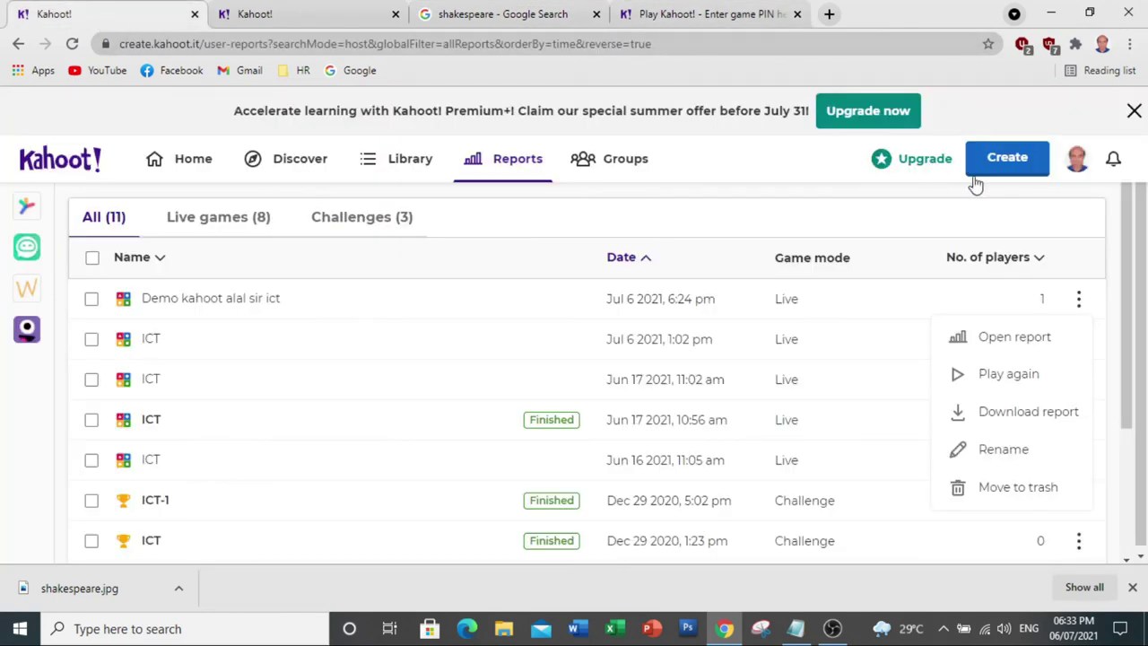